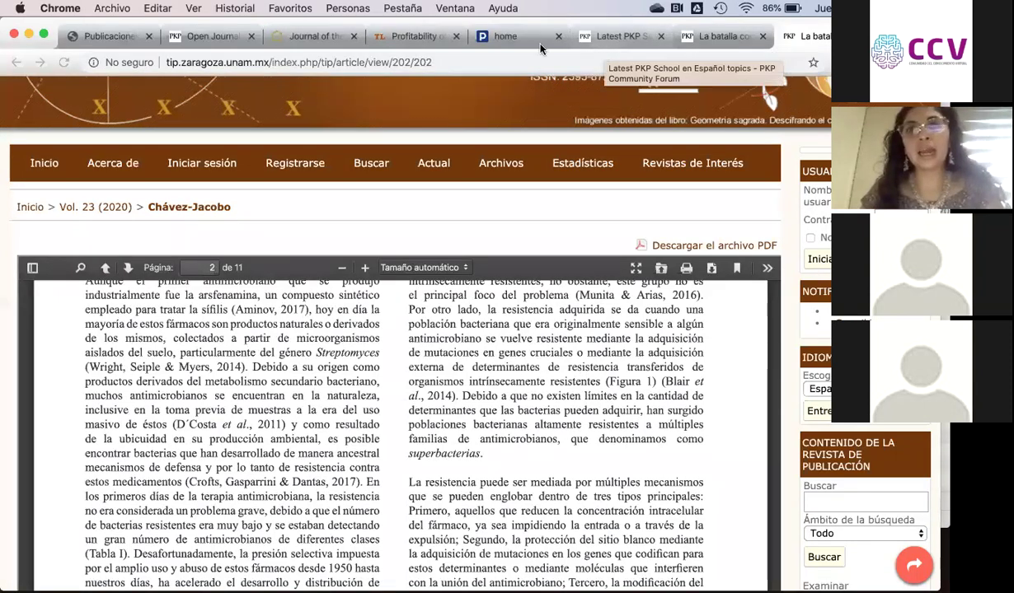
Step: Move the home tab to the end of the row and search Google in a new tab for "Revista Facultad Nacional de Agronomía Medellín"
{"action": "left_click_drag", "start_coordinate": [506, 44], "coordinate": [812, 39]}
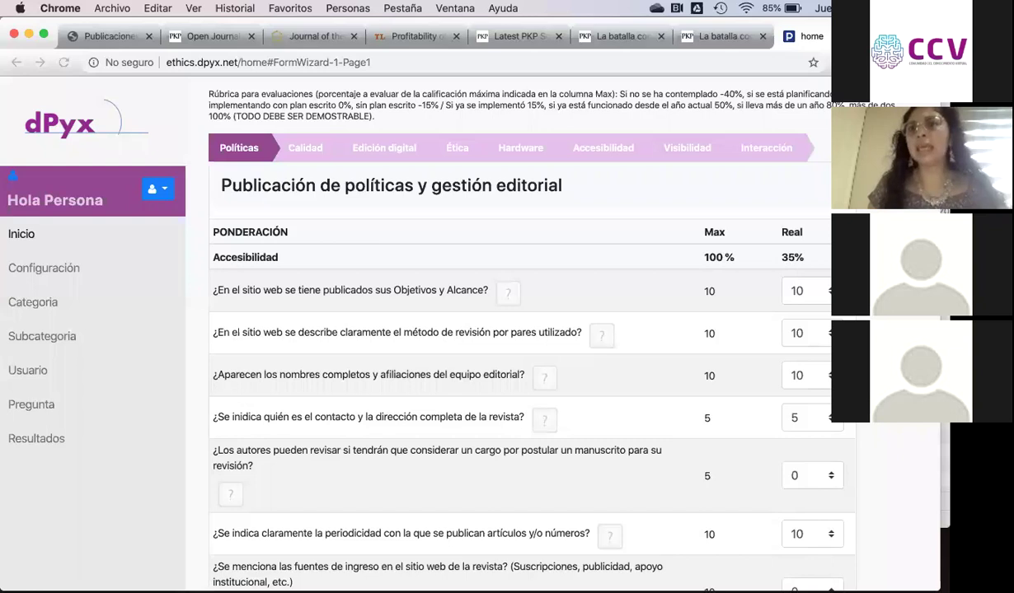
{"action": "key", "text": "super+t"}
{"action": "key", "text": "super+v"}
{"action": "key", "text": "Return"}
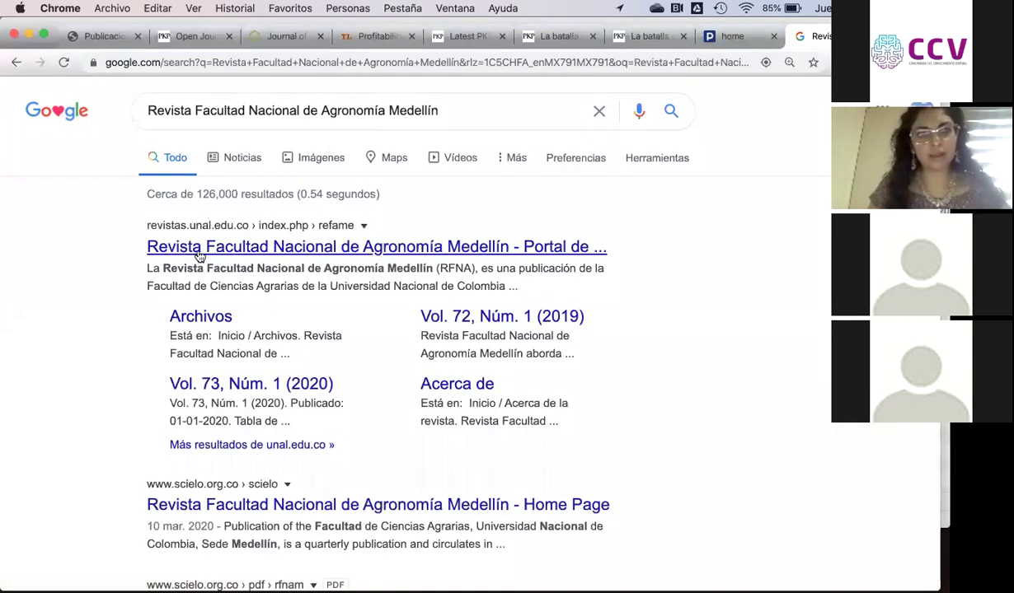
Step: Go to the journal's revistas.unal.edu.co site and open the table of contents of Vol. 73, Núm. 1 (2020)
{"action": "left_click", "coordinate": [198, 254]}
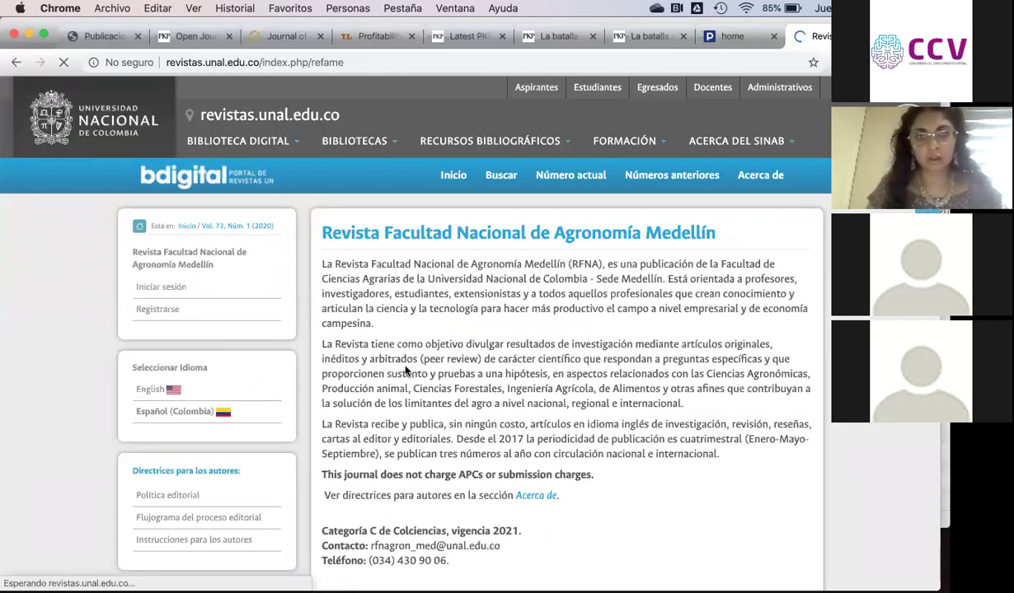
{"action": "scroll", "coordinate": [405, 371], "scroll_direction": "down", "scroll_amount": 1}
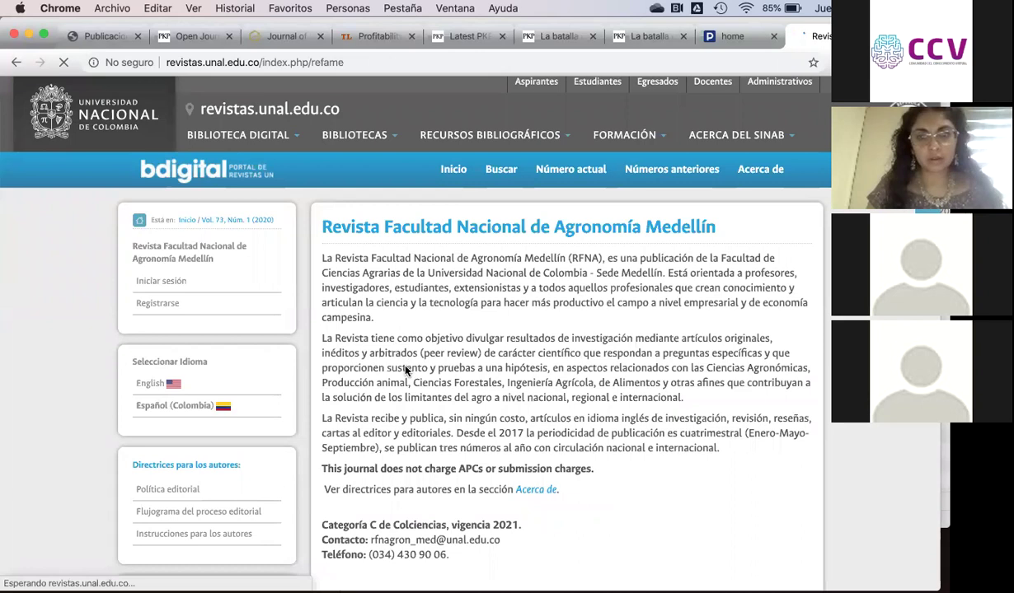
{"action": "scroll", "coordinate": [406, 371], "scroll_direction": "down", "scroll_amount": 4}
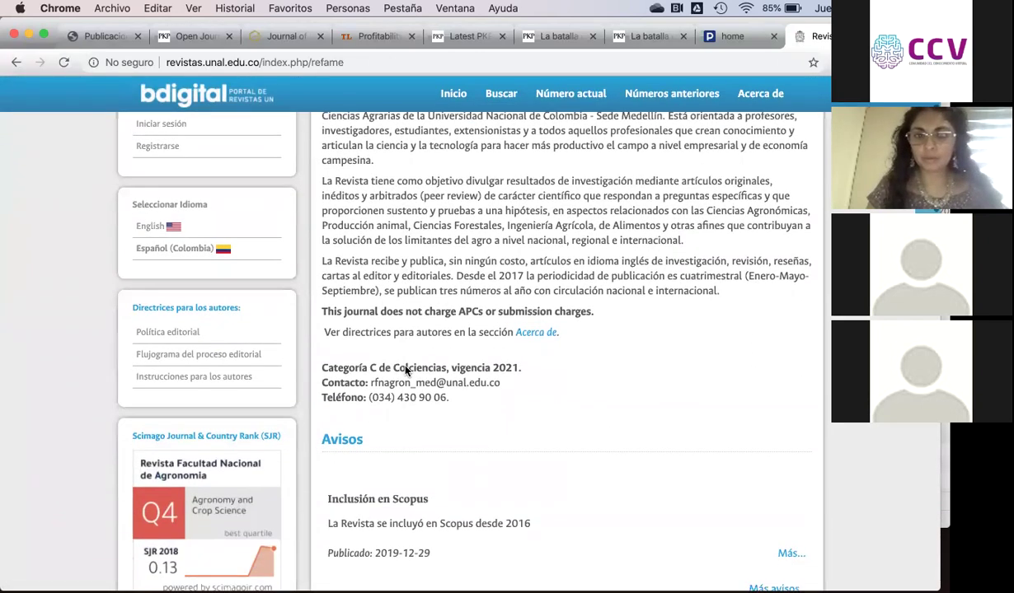
{"action": "scroll", "coordinate": [406, 371], "scroll_direction": "down", "scroll_amount": 8}
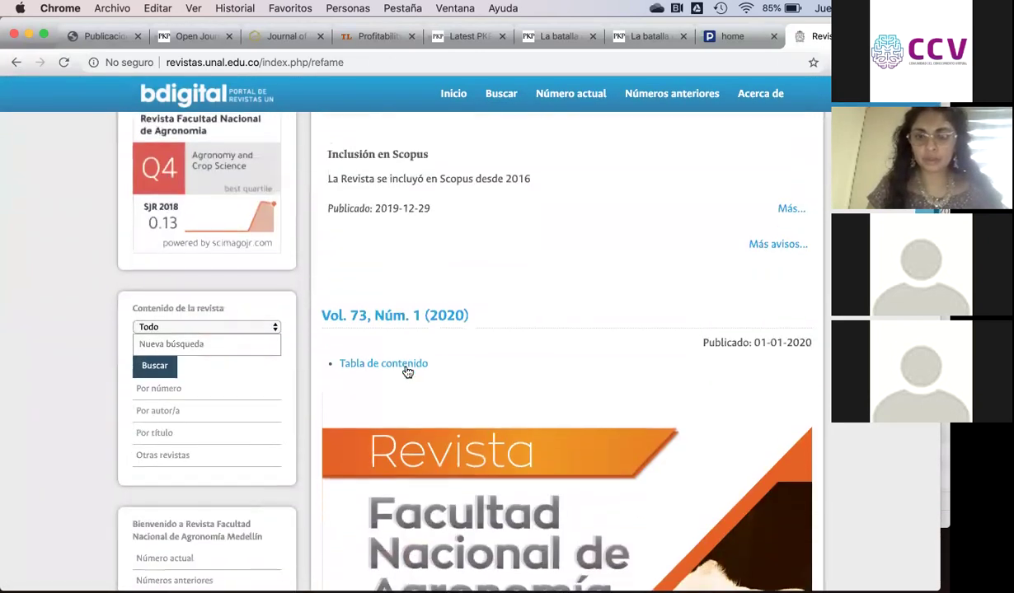
{"action": "scroll", "coordinate": [407, 372], "scroll_direction": "down", "scroll_amount": 7}
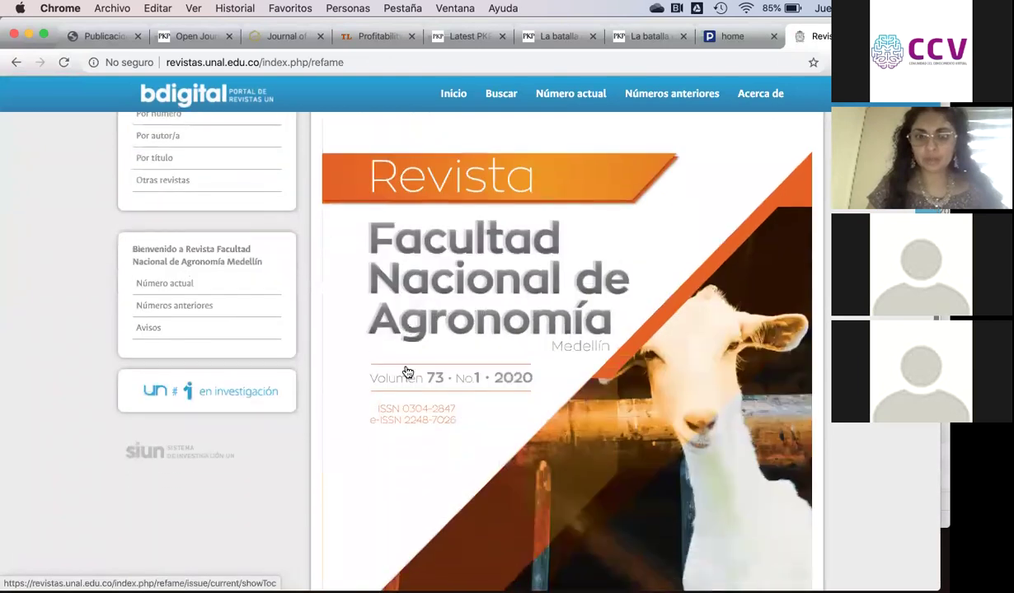
{"action": "scroll", "coordinate": [403, 371], "scroll_direction": "up", "scroll_amount": 4}
{"action": "left_click", "coordinate": [393, 240]}
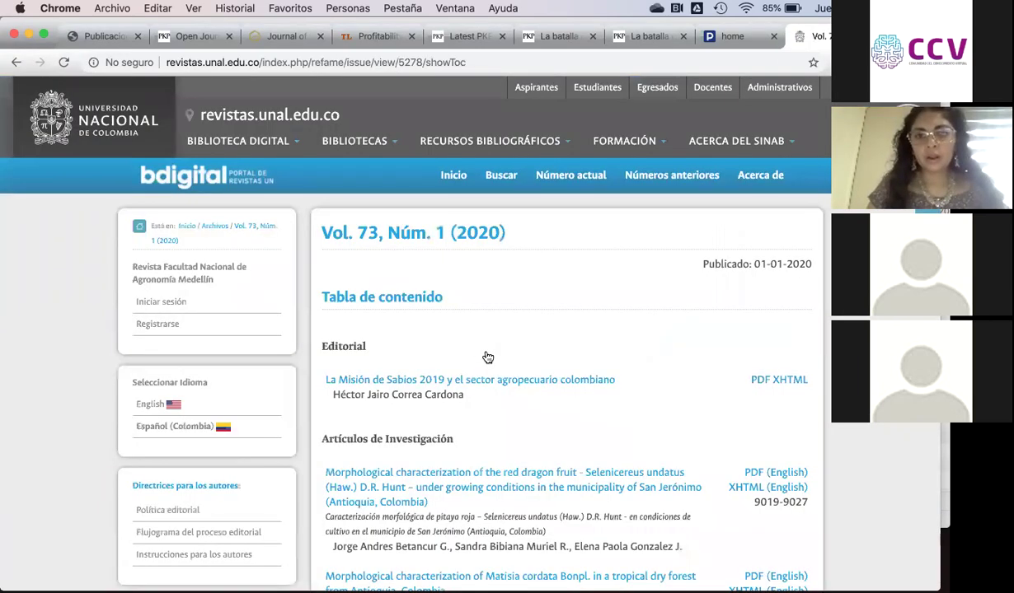
Step: Open the XHTML (English) version of the Capsicum spp. androgenic studies article in a new tab, and its article page in the current tab
{"action": "scroll", "coordinate": [488, 357], "scroll_direction": "down", "scroll_amount": 6}
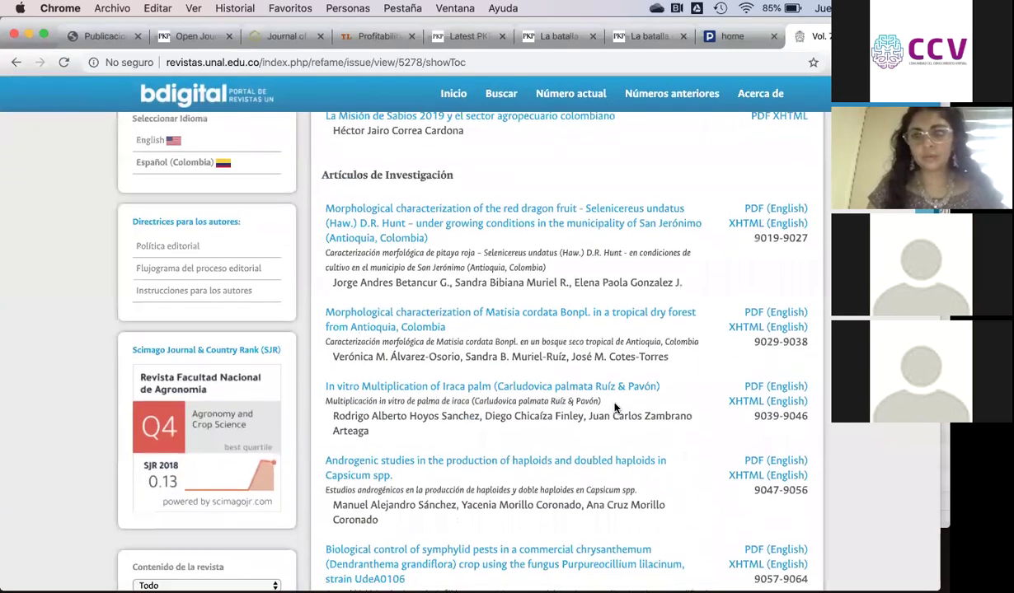
{"action": "scroll", "coordinate": [740, 409], "scroll_direction": "down", "scroll_amount": 2}
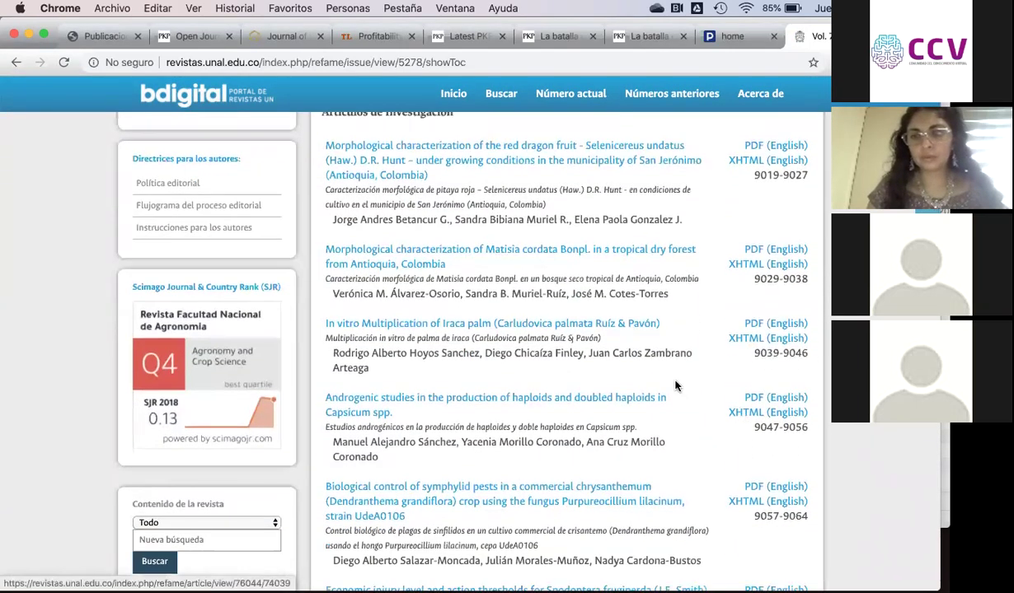
{"action": "right_click", "coordinate": [745, 411]}
{"action": "left_click", "coordinate": [671, 384]}
{"action": "scroll", "coordinate": [387, 383], "scroll_direction": "down", "scroll_amount": 3}
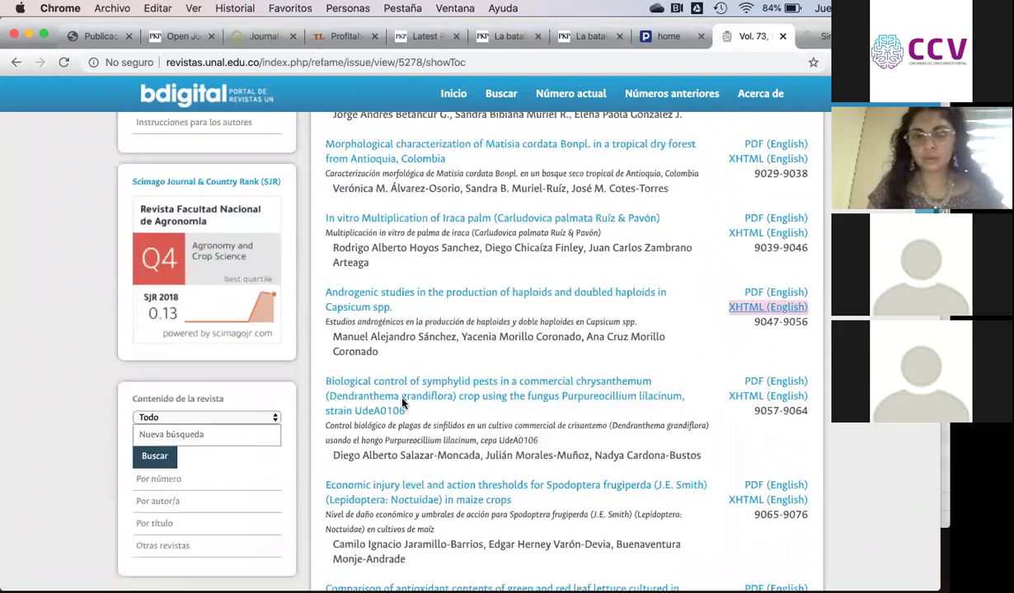
{"action": "left_click", "coordinate": [380, 307]}
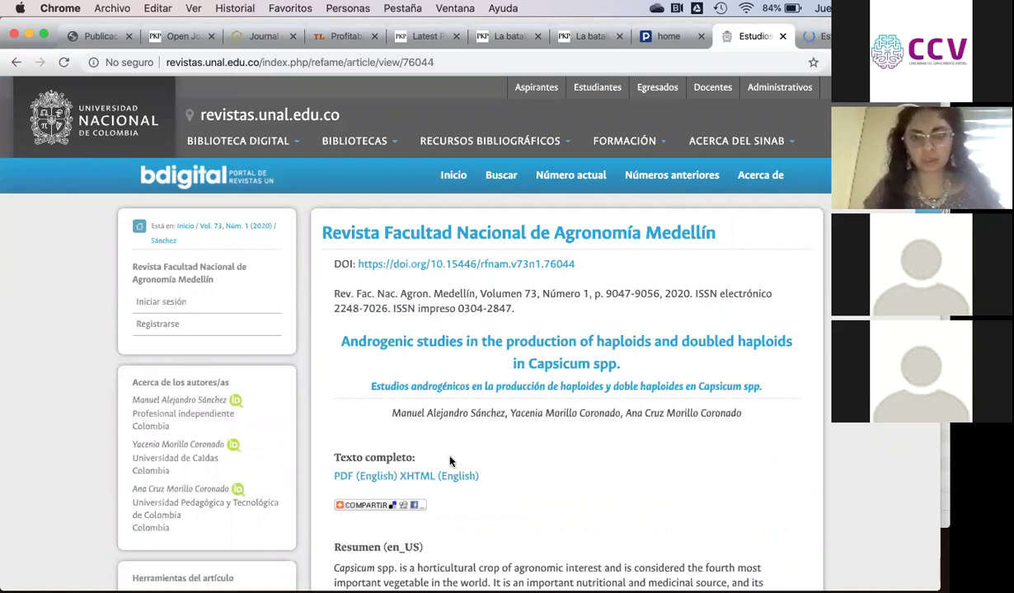
Step: Examine the article page's abstracts, keywords, references and full-text options
{"action": "scroll", "coordinate": [449, 461], "scroll_direction": "down", "scroll_amount": 5}
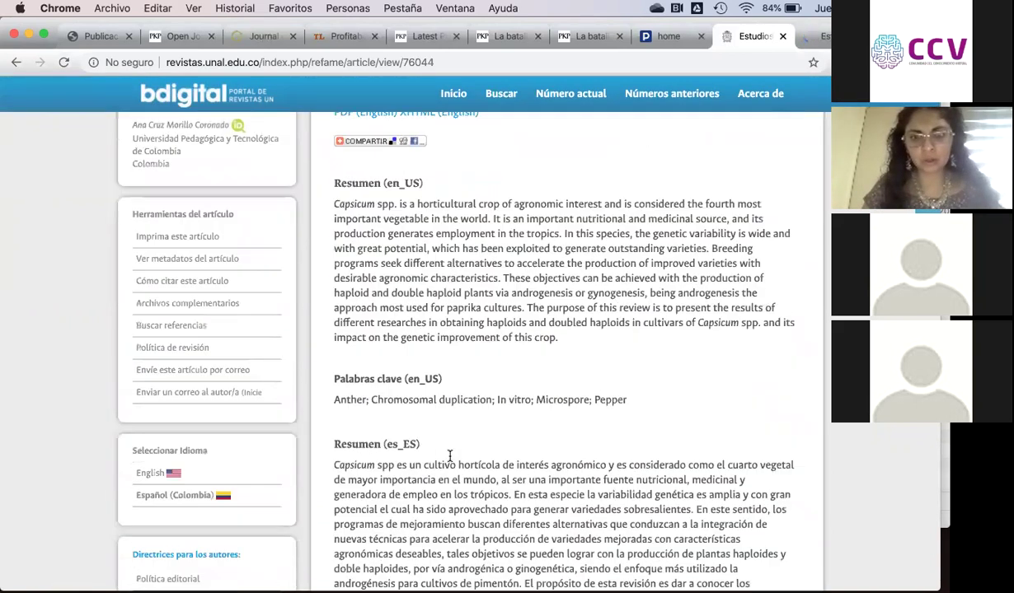
{"action": "scroll", "coordinate": [450, 457], "scroll_direction": "down", "scroll_amount": 4}
{"action": "scroll", "coordinate": [451, 460], "scroll_direction": "down", "scroll_amount": 3}
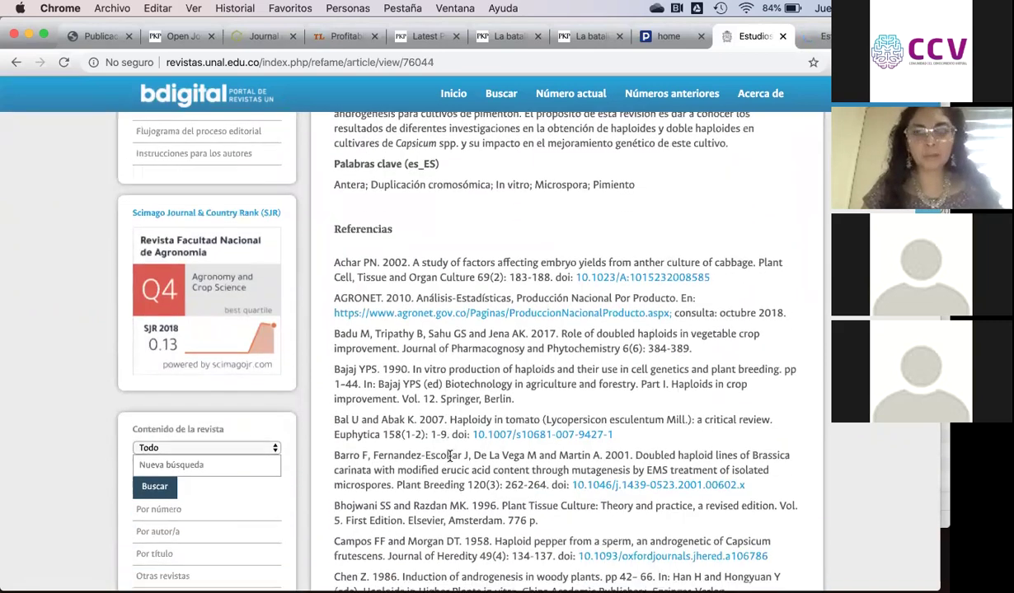
{"action": "scroll", "coordinate": [449, 458], "scroll_direction": "down", "scroll_amount": 3}
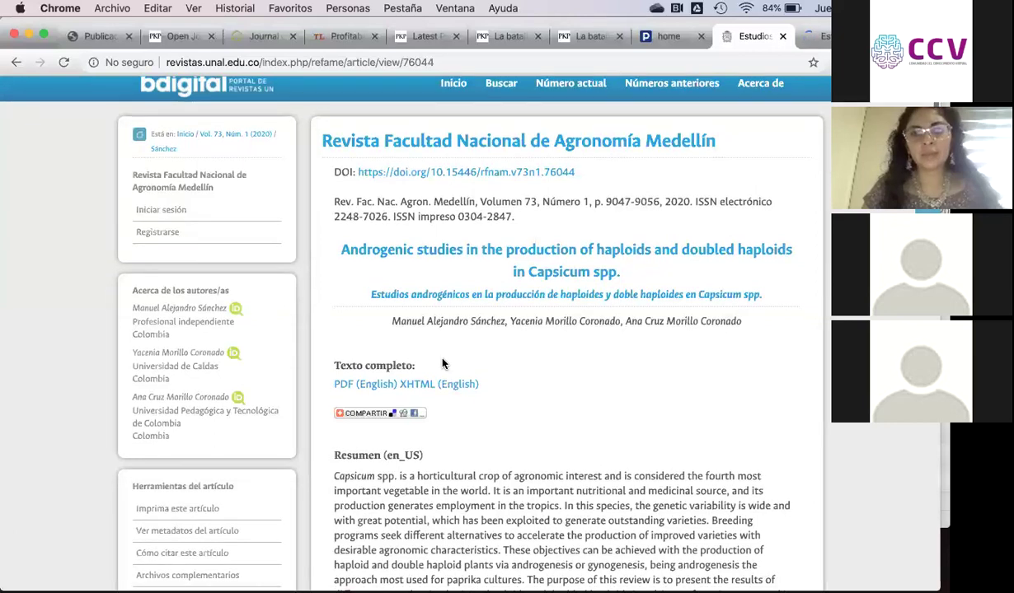
{"action": "scroll", "coordinate": [443, 364], "scroll_direction": "down", "scroll_amount": 2}
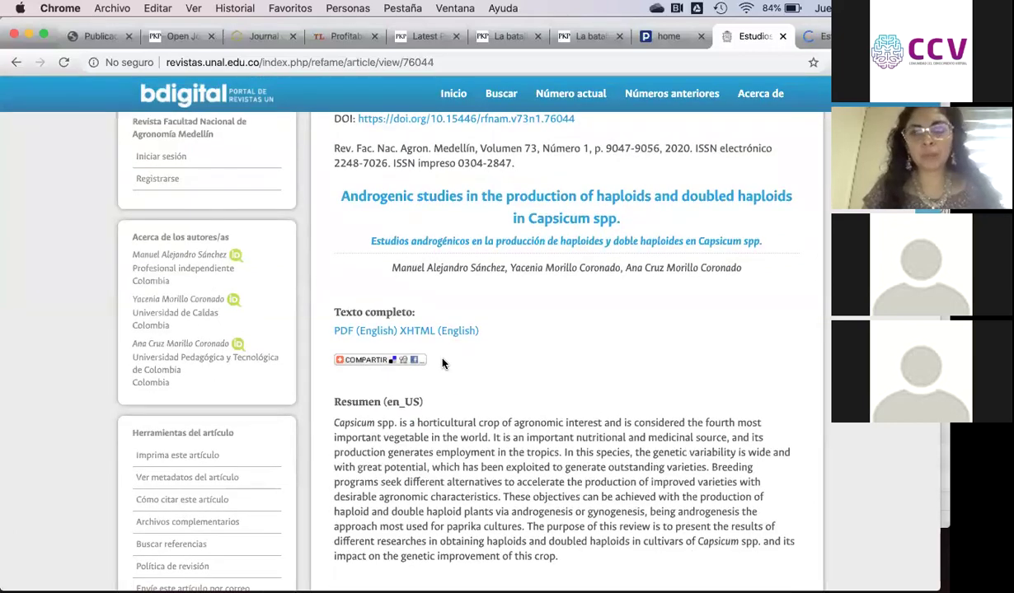
{"action": "scroll", "coordinate": [443, 364], "scroll_direction": "up", "scroll_amount": 4}
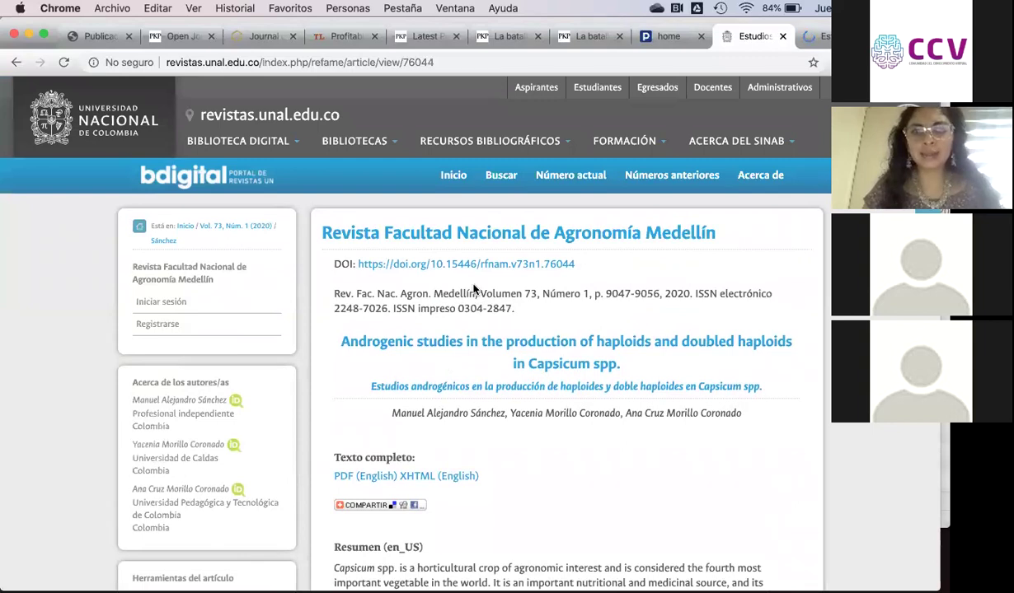
Step: Check the XHTML full text in its separate tab, and return to the article page
{"action": "left_click", "coordinate": [824, 38]}
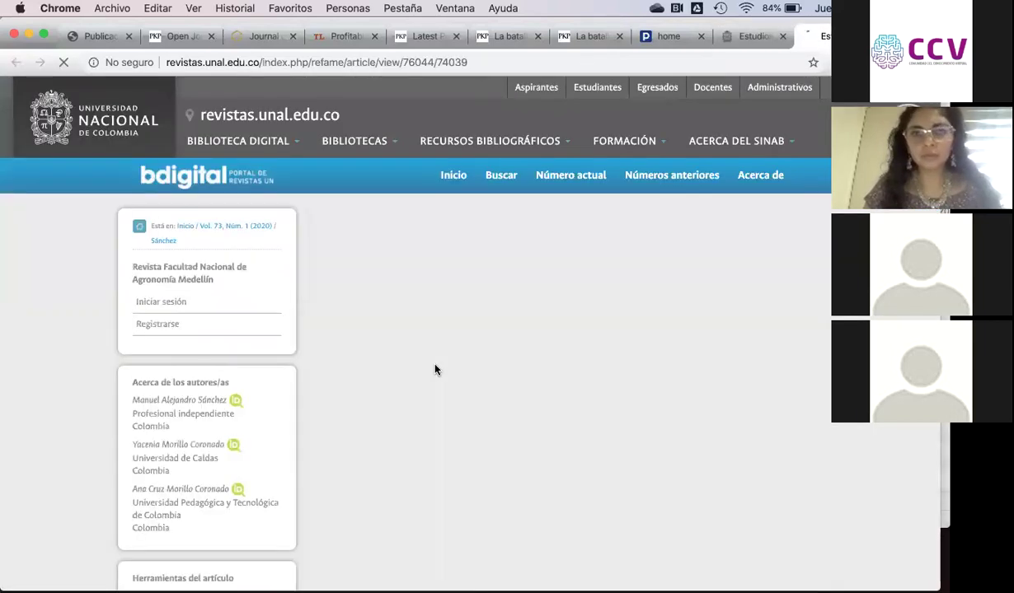
{"action": "scroll", "coordinate": [435, 370], "scroll_direction": "down", "scroll_amount": 10}
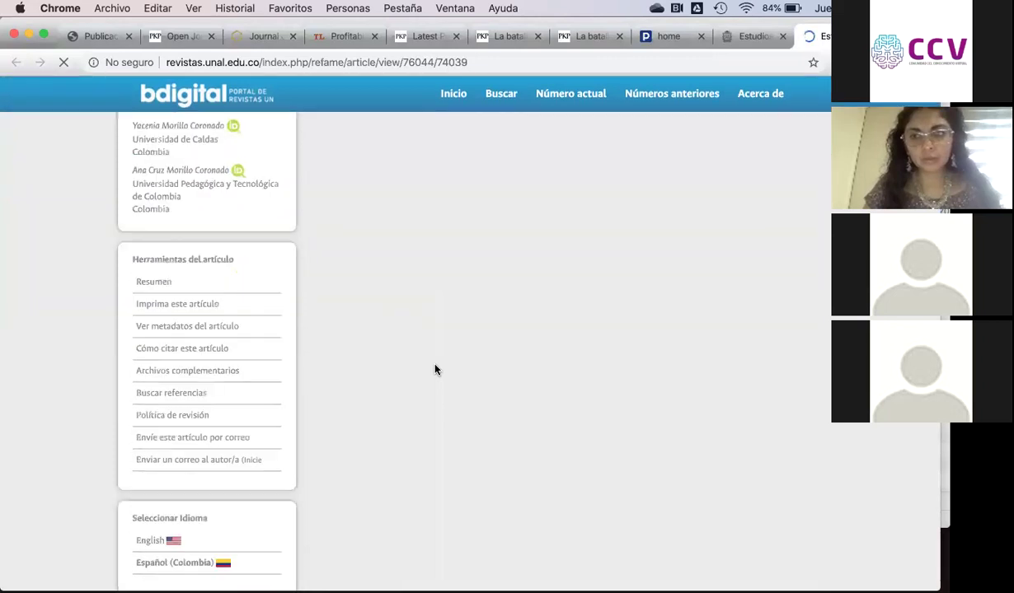
{"action": "scroll", "coordinate": [435, 370], "scroll_direction": "up", "scroll_amount": 4}
{"action": "scroll", "coordinate": [435, 370], "scroll_direction": "up", "scroll_amount": 6}
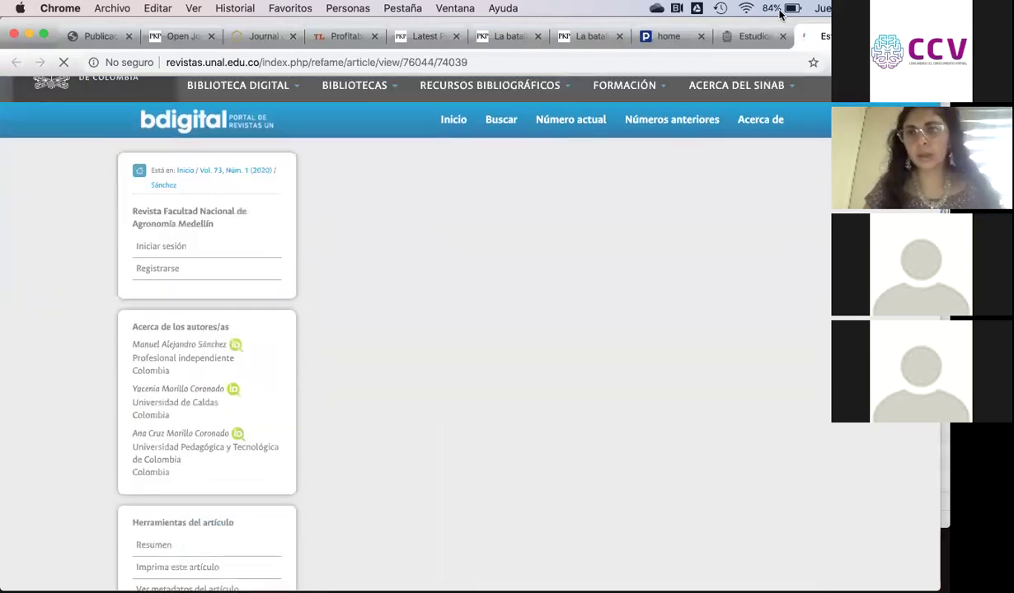
{"action": "left_click", "coordinate": [739, 38]}
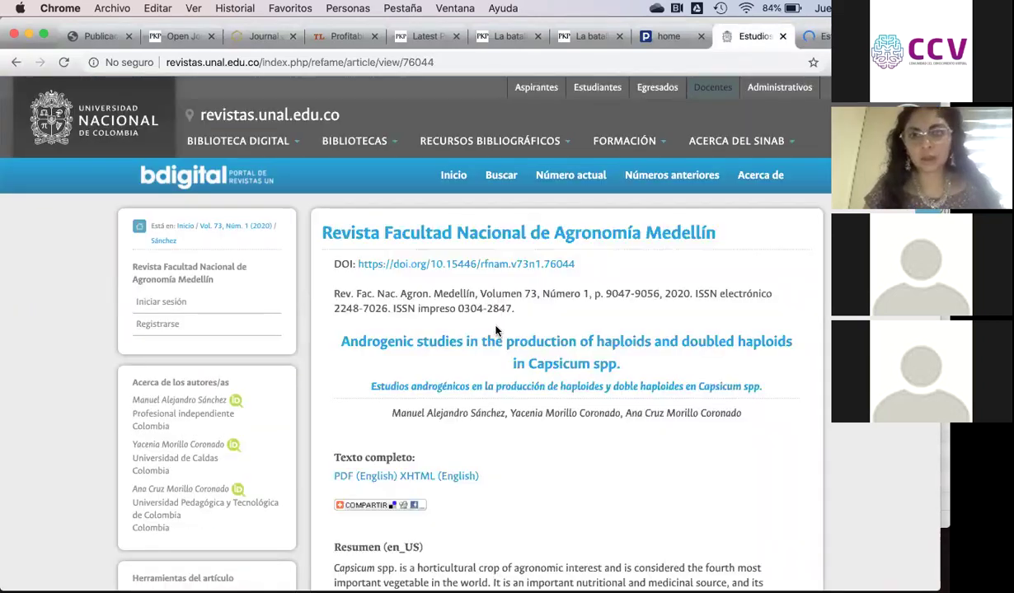
Step: Try to view the article's XHTML (English) full text in the same tab as the article page
{"action": "scroll", "coordinate": [418, 452], "scroll_direction": "down", "scroll_amount": 1}
{"action": "left_click", "coordinate": [426, 429]}
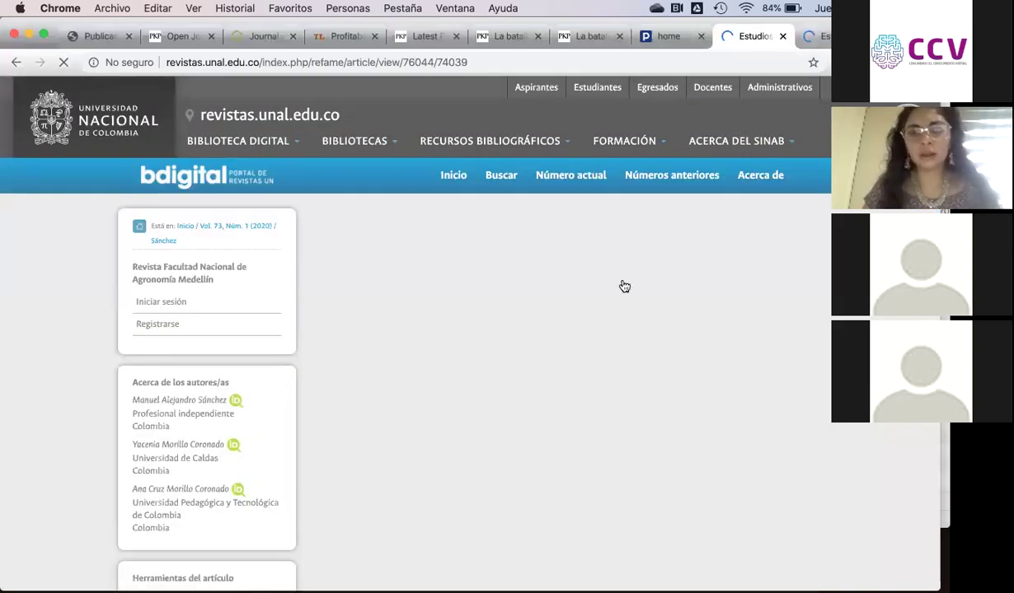
{"action": "scroll", "coordinate": [622, 285], "scroll_direction": "down", "scroll_amount": 5}
{"action": "scroll", "coordinate": [622, 283], "scroll_direction": "down", "scroll_amount": 5}
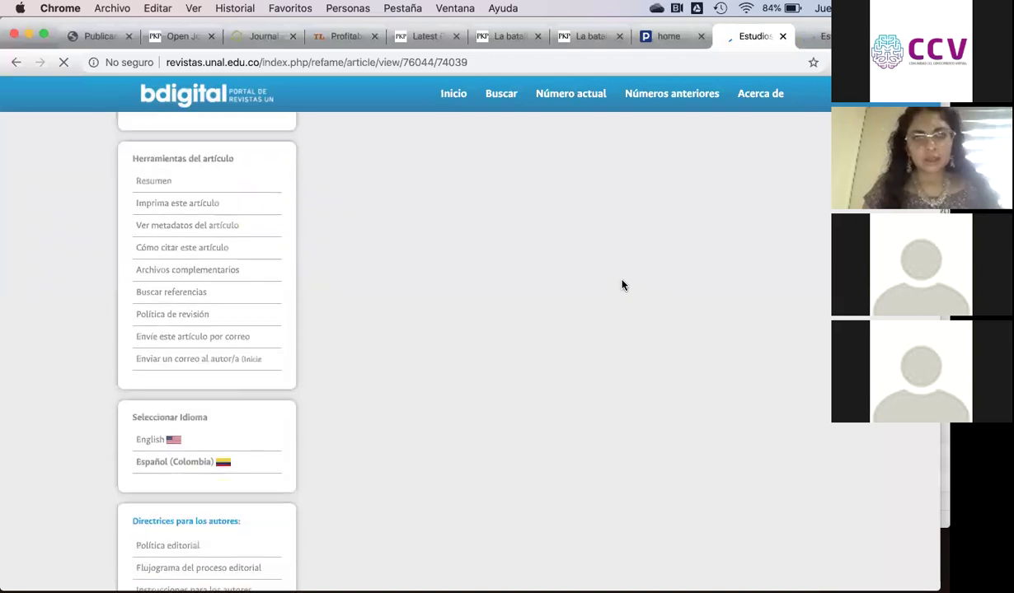
{"action": "scroll", "coordinate": [563, 360], "scroll_direction": "up", "scroll_amount": 10}
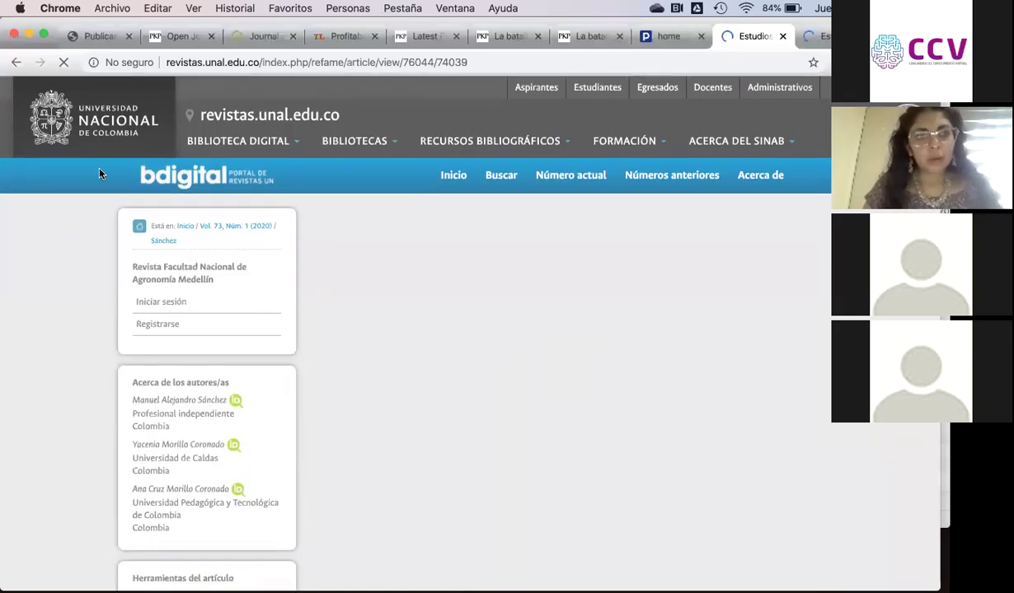
Step: Open the PDF (English) full text of the article from its page
{"action": "scroll", "coordinate": [405, 268], "scroll_direction": "down", "scroll_amount": 1}
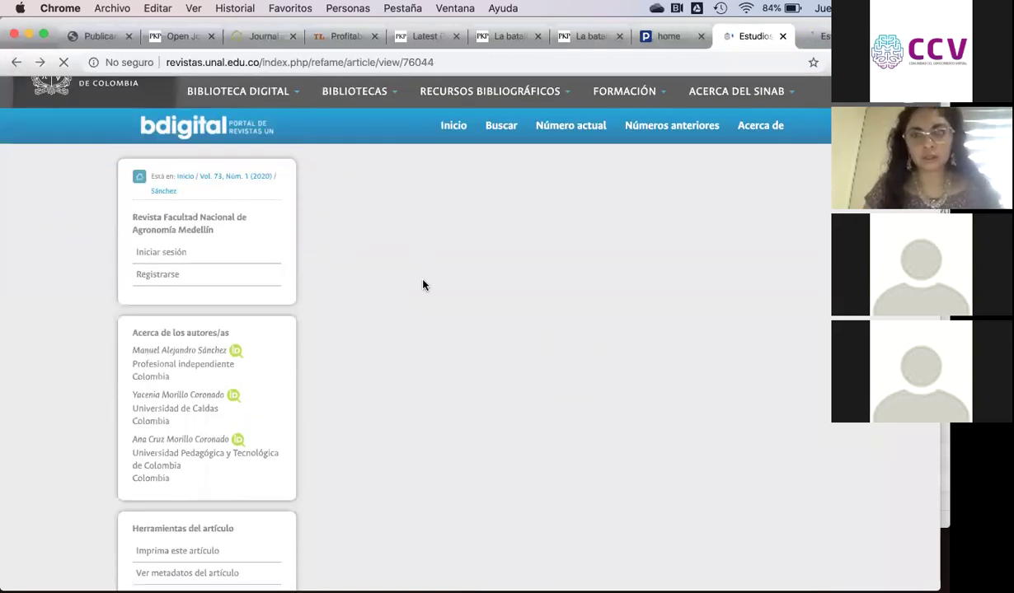
{"action": "left_click", "coordinate": [372, 432]}
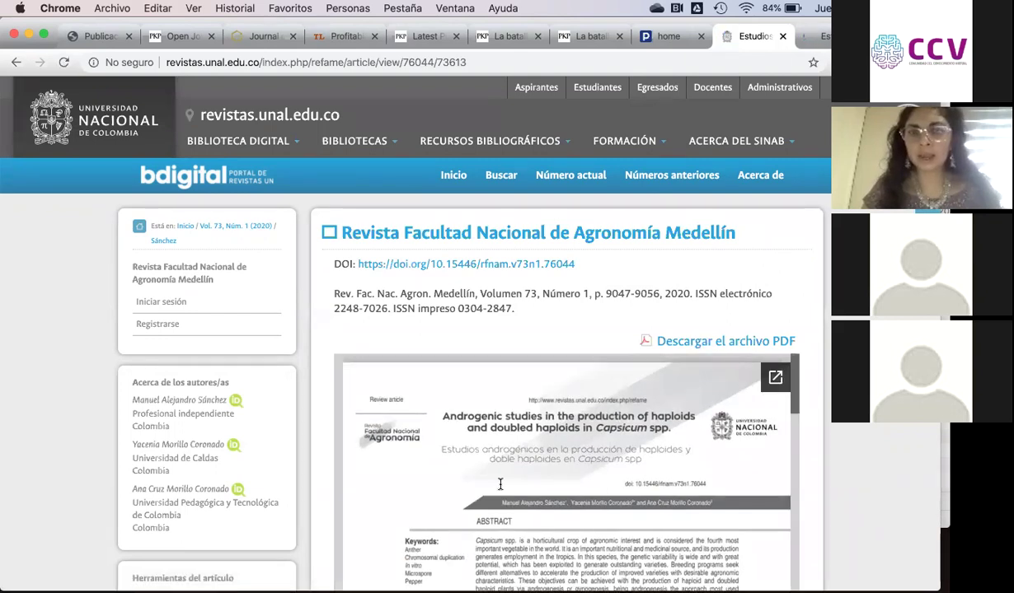
{"action": "scroll", "coordinate": [488, 511], "scroll_direction": "down", "scroll_amount": 1}
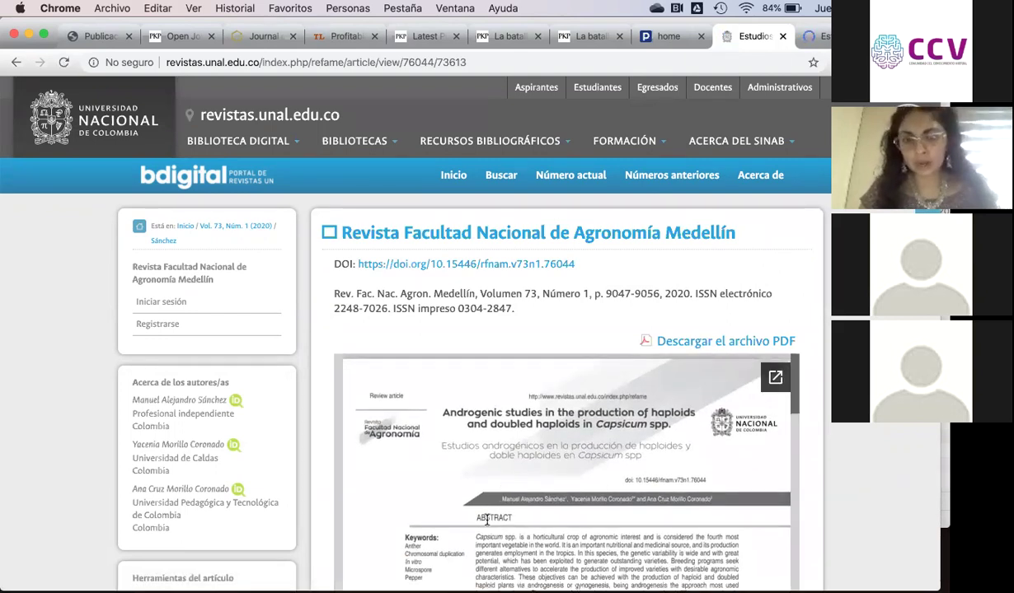
{"action": "scroll", "coordinate": [486, 519], "scroll_direction": "up", "scroll_amount": 1}
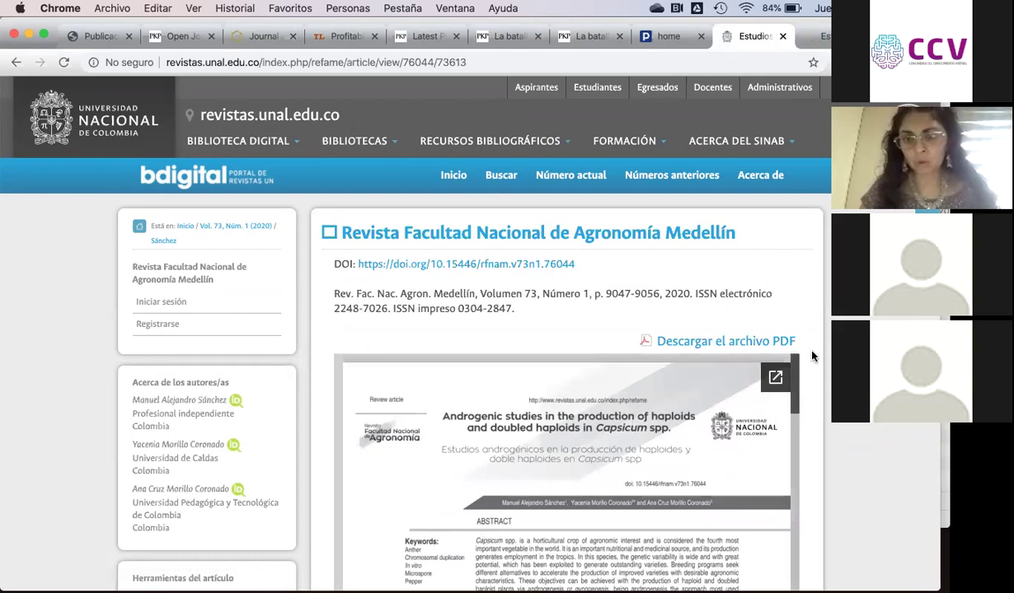
Step: Examine the embedded PDF from the abstract page through the following pages, checking the layout of the header, license, text columns and sections
{"action": "scroll", "coordinate": [811, 356], "scroll_direction": "down", "scroll_amount": 5}
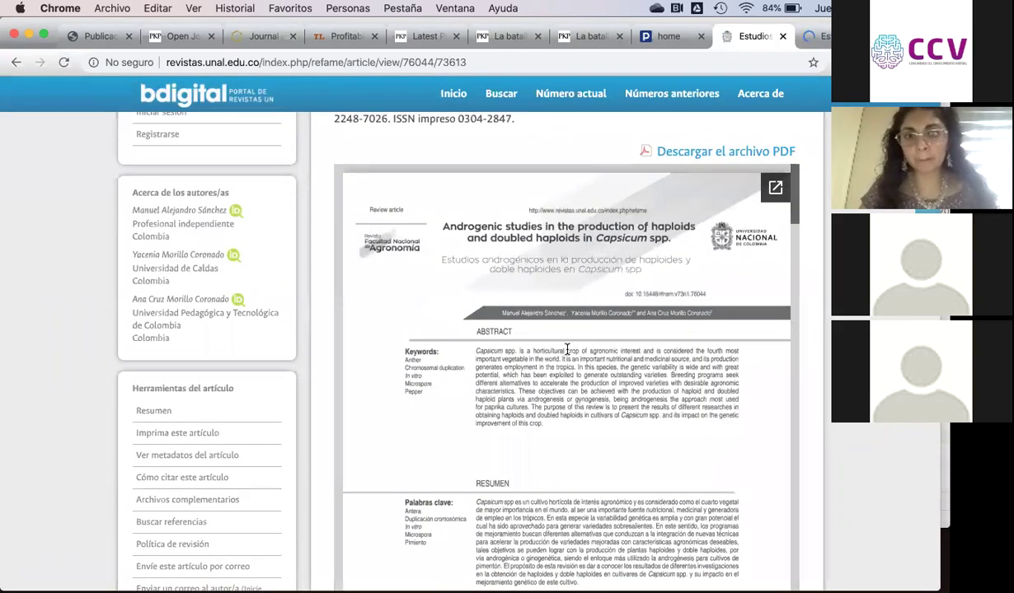
{"action": "scroll", "coordinate": [567, 350], "scroll_direction": "down", "scroll_amount": 10}
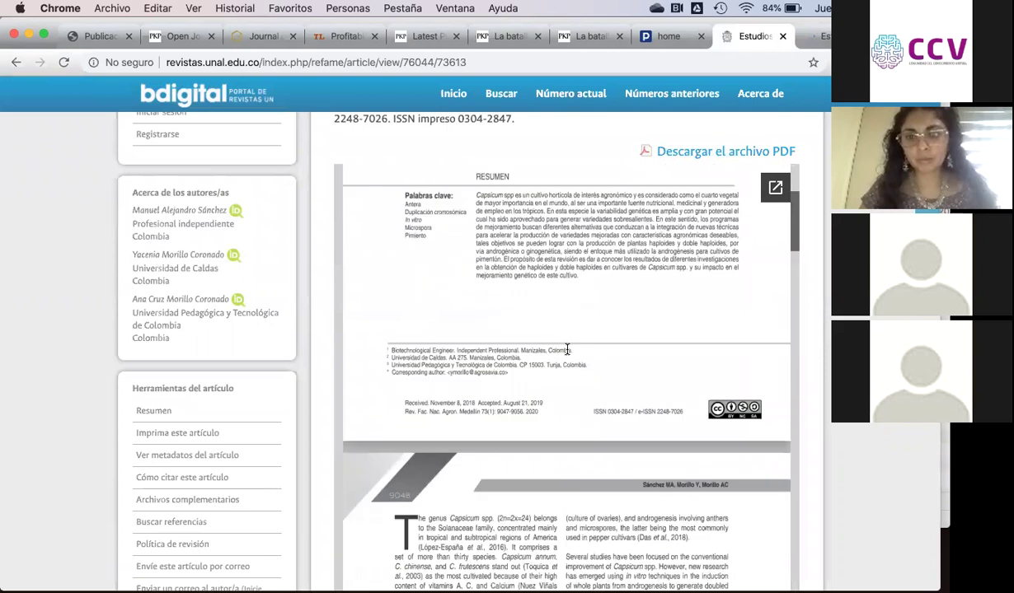
{"action": "scroll", "coordinate": [567, 350], "scroll_direction": "down", "scroll_amount": 3}
{"action": "scroll", "coordinate": [567, 350], "scroll_direction": "up", "scroll_amount": 13}
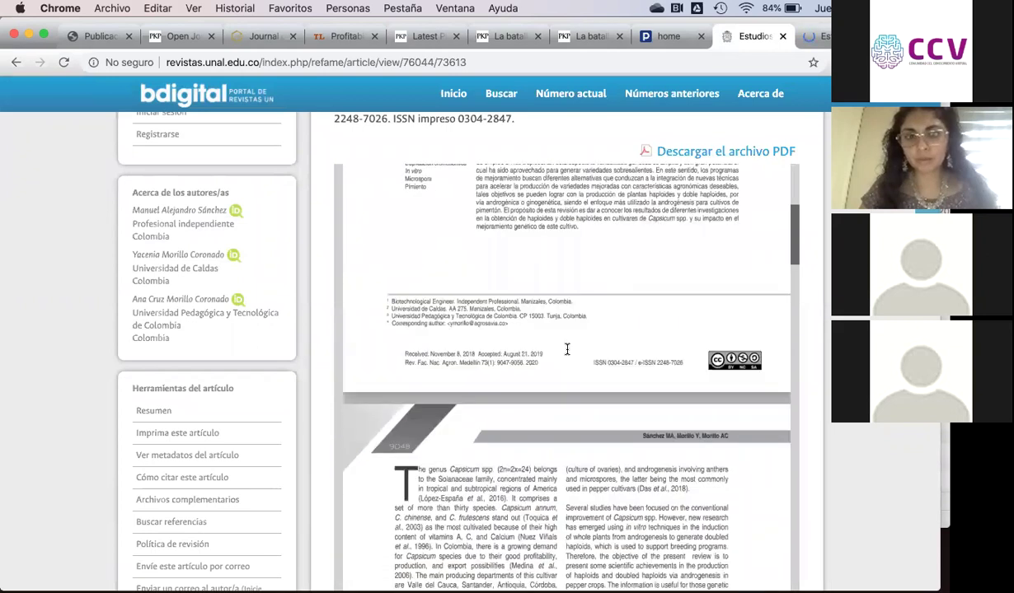
{"action": "scroll", "coordinate": [612, 394], "scroll_direction": "down", "scroll_amount": 9}
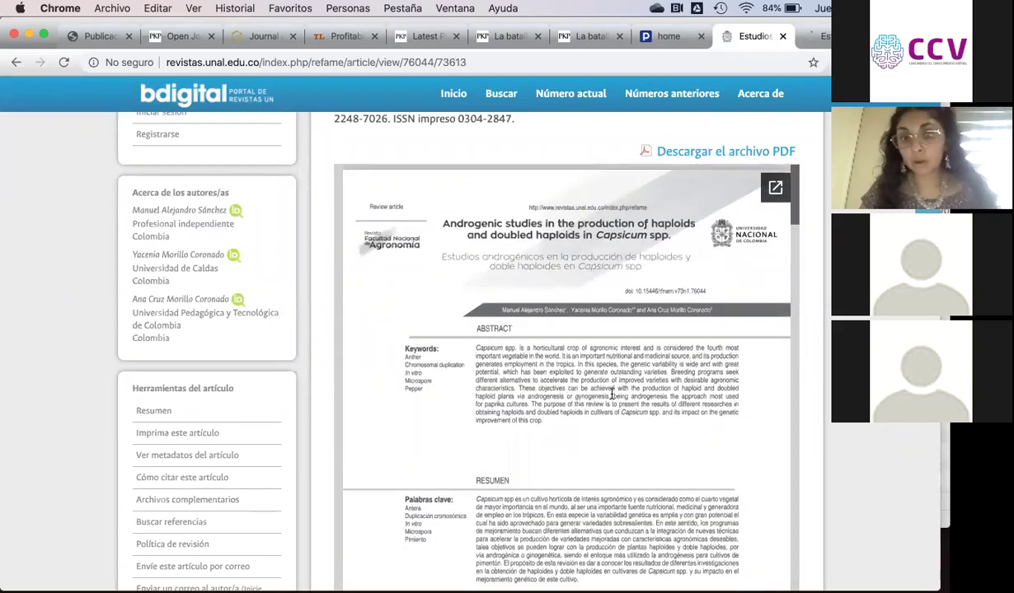
{"action": "scroll", "coordinate": [611, 393], "scroll_direction": "down", "scroll_amount": 12}
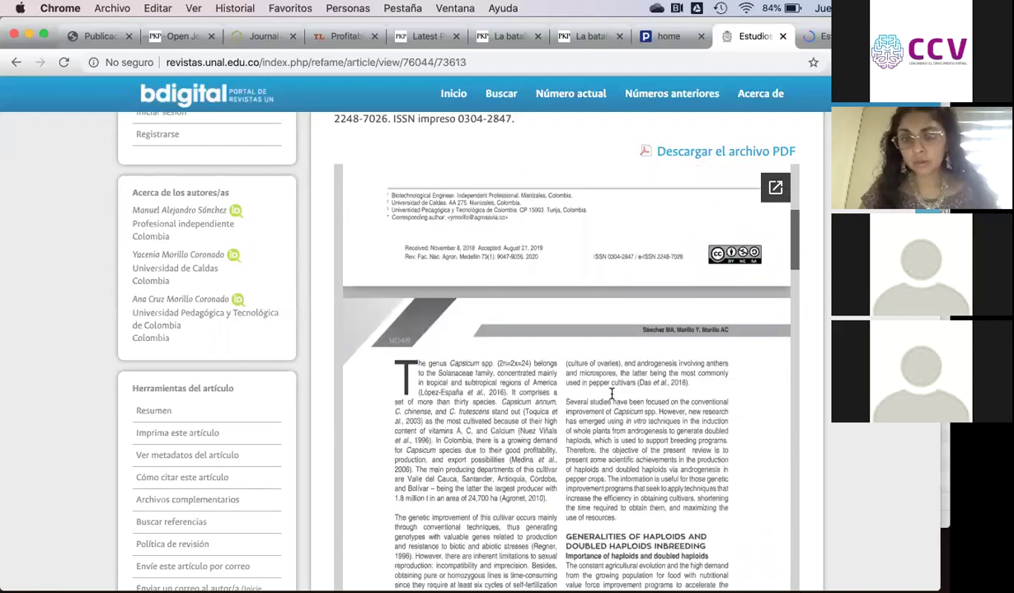
{"action": "scroll", "coordinate": [612, 394], "scroll_direction": "down", "scroll_amount": 8}
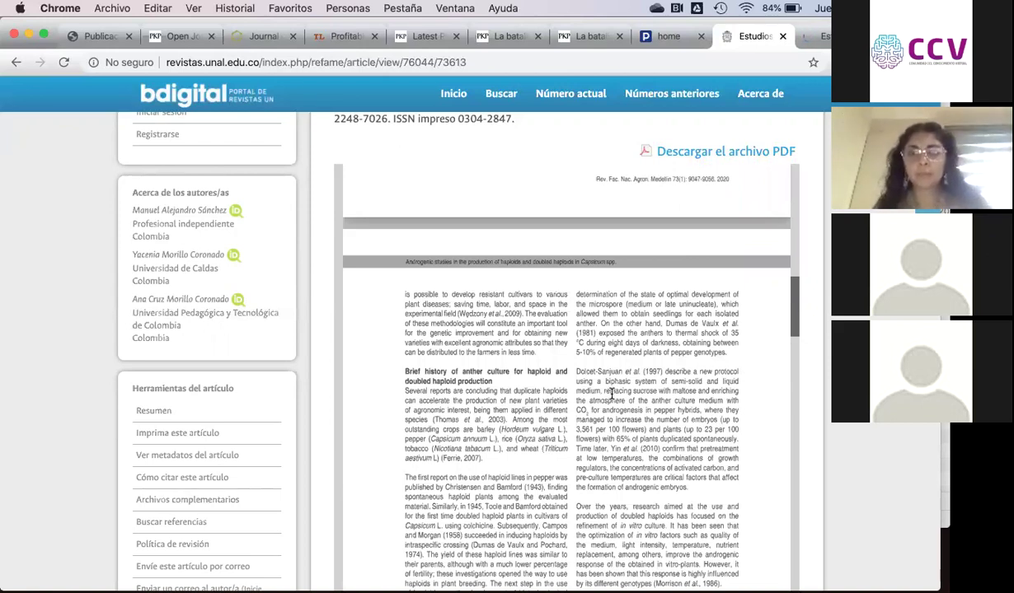
{"action": "scroll", "coordinate": [611, 394], "scroll_direction": "down", "scroll_amount": 2}
{"action": "scroll", "coordinate": [611, 394], "scroll_direction": "down", "scroll_amount": 15}
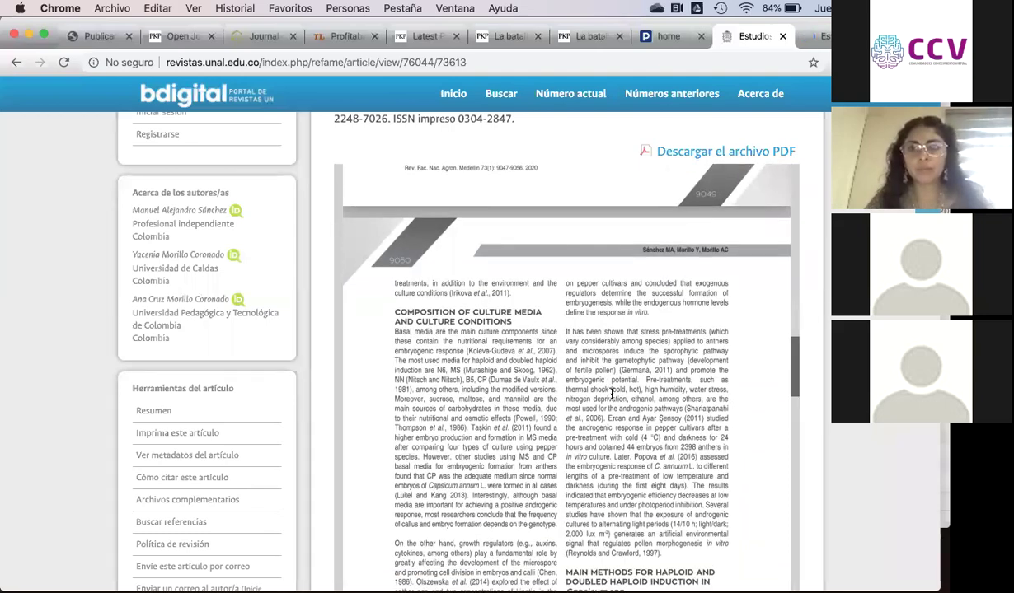
Step: Examine the layout of the PDF's inner pages and return to its abstract page
{"action": "scroll", "coordinate": [611, 393], "scroll_direction": "down", "scroll_amount": 6}
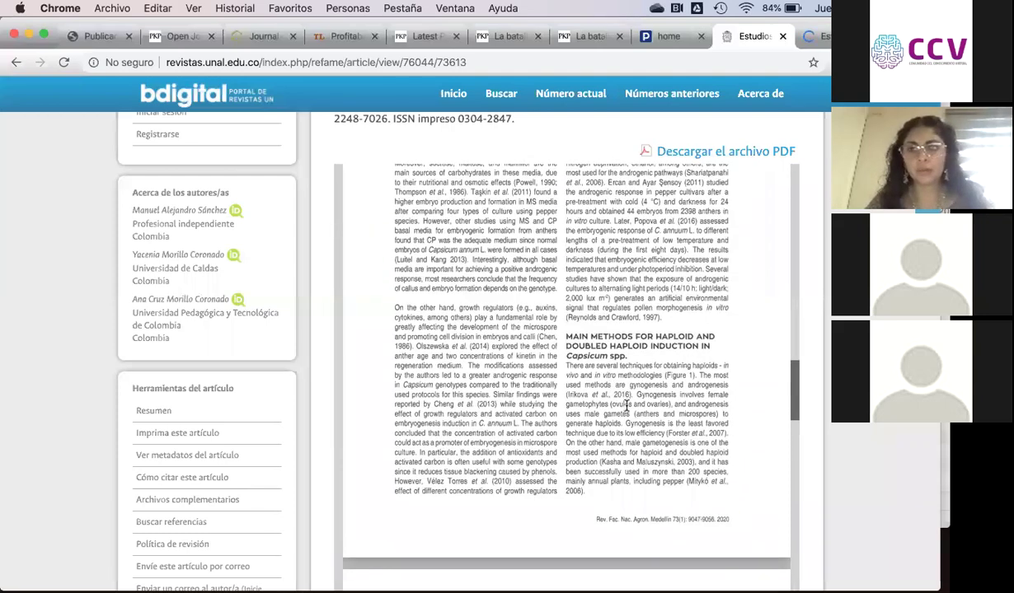
{"action": "scroll", "coordinate": [626, 406], "scroll_direction": "down", "scroll_amount": 8}
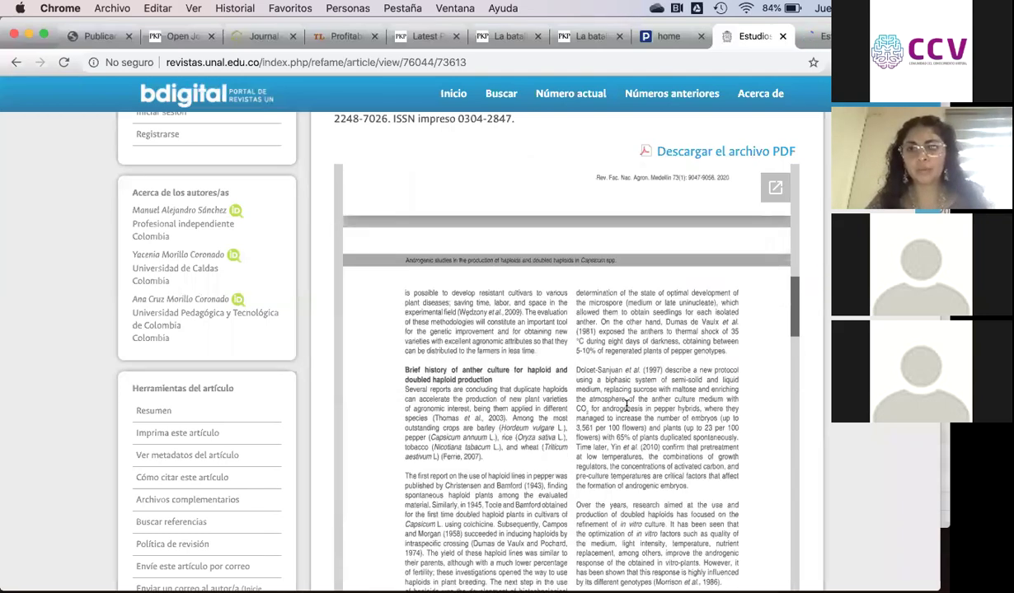
{"action": "scroll", "coordinate": [627, 405], "scroll_direction": "up", "scroll_amount": 15}
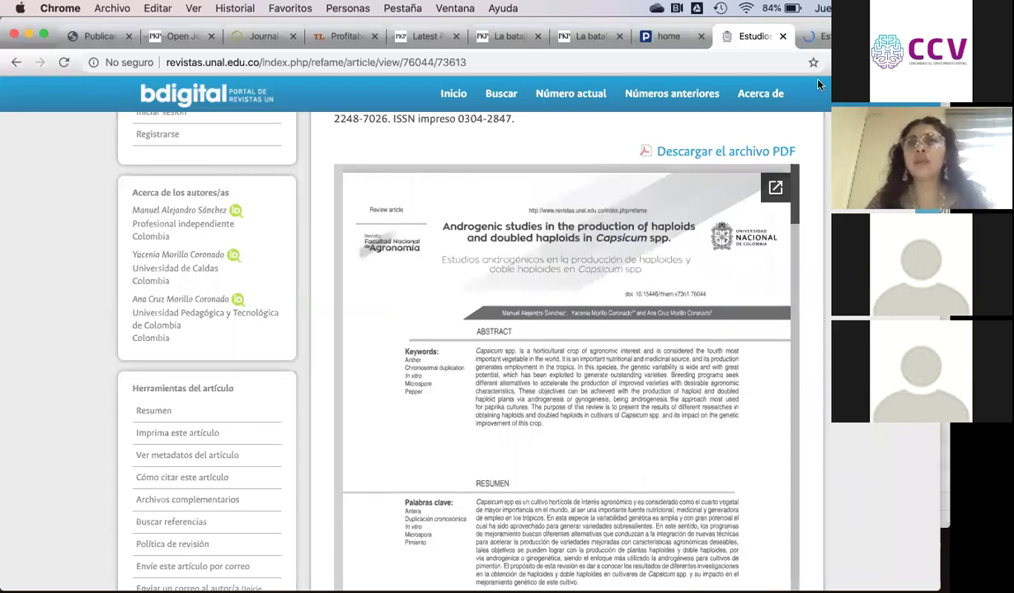
Step: Switch to the tab with the article's XHTML full text and check the loading page and its article tools
{"action": "left_click", "coordinate": [824, 40]}
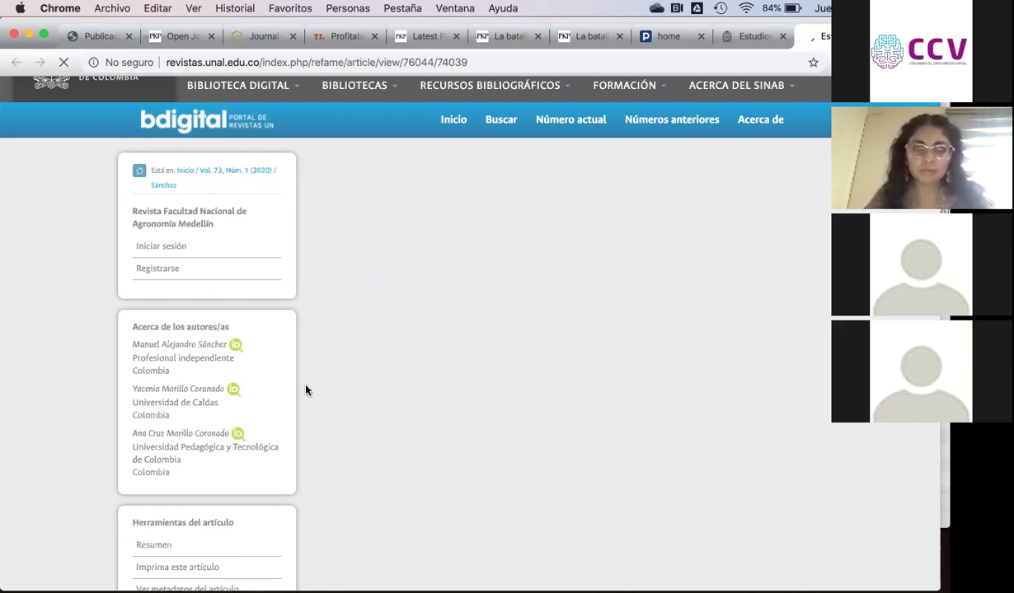
{"action": "scroll", "coordinate": [287, 417], "scroll_direction": "down", "scroll_amount": 3}
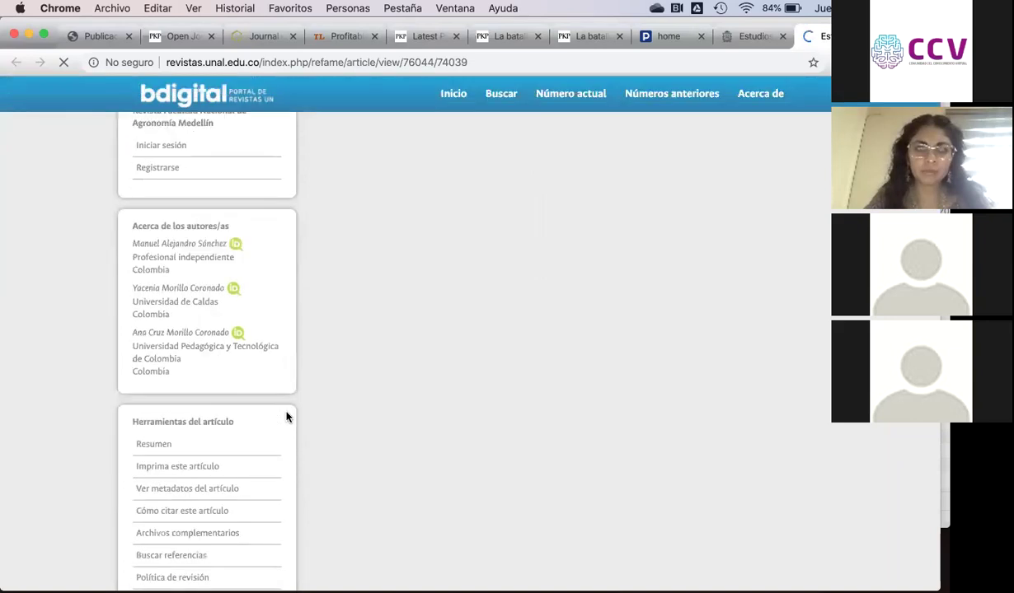
{"action": "scroll", "coordinate": [287, 417], "scroll_direction": "down", "scroll_amount": 6}
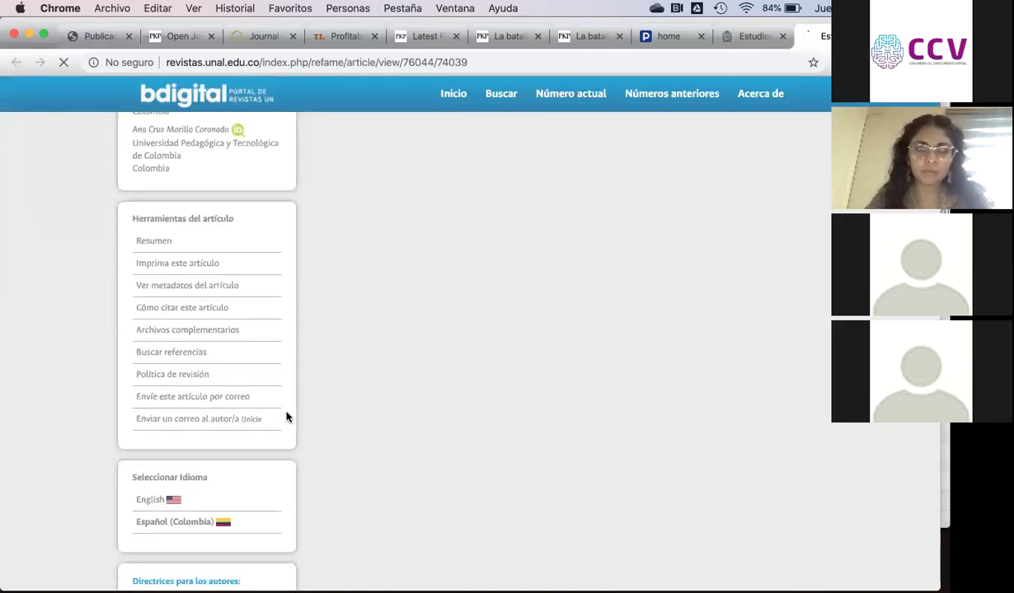
{"action": "scroll", "coordinate": [287, 417], "scroll_direction": "down", "scroll_amount": 5}
{"action": "scroll", "coordinate": [287, 418], "scroll_direction": "up", "scroll_amount": 8}
{"action": "scroll", "coordinate": [287, 421], "scroll_direction": "up", "scroll_amount": 7}
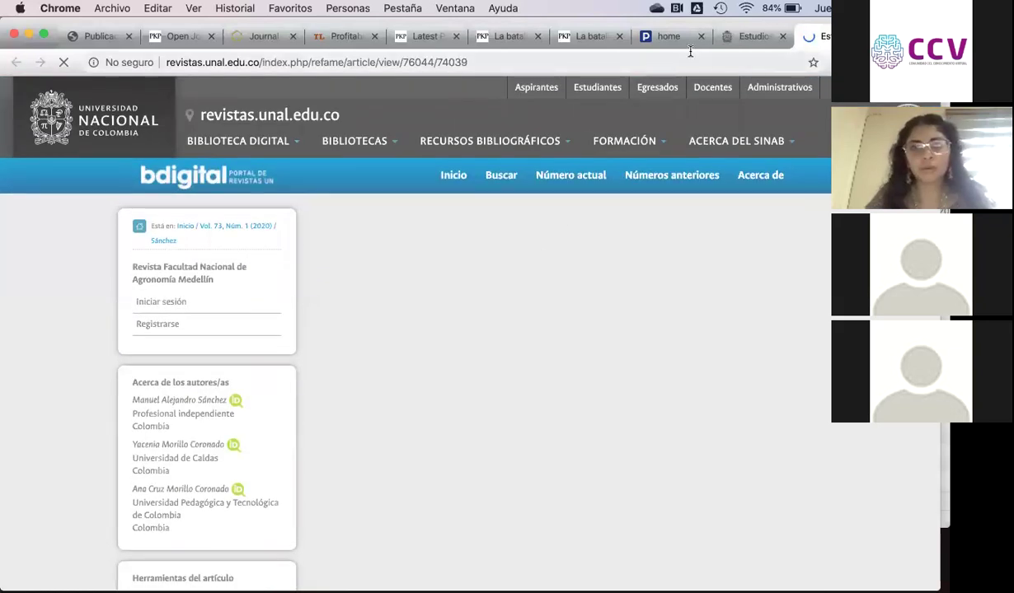
Step: Check the Preservación policy in the journal's Acerca de section, and return to the article's XHTML full text
{"action": "left_click", "coordinate": [748, 183]}
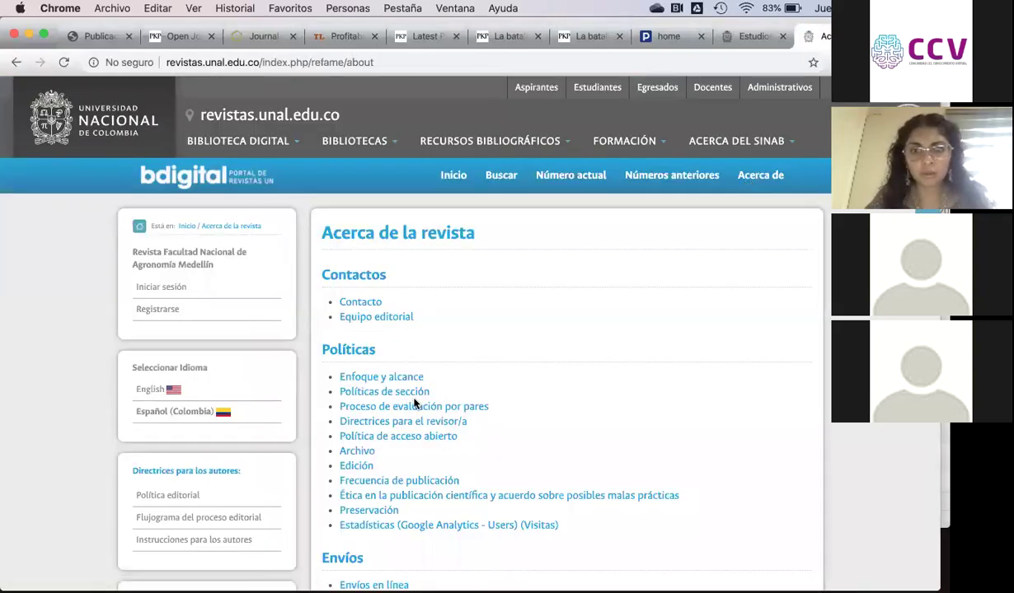
{"action": "left_click", "coordinate": [364, 510]}
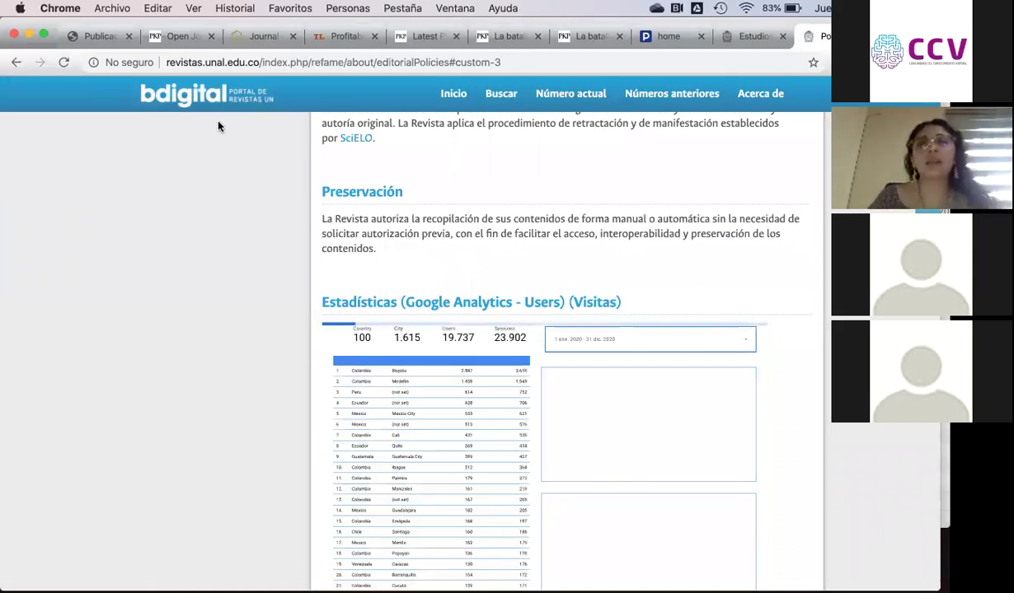
{"action": "left_click", "coordinate": [18, 71]}
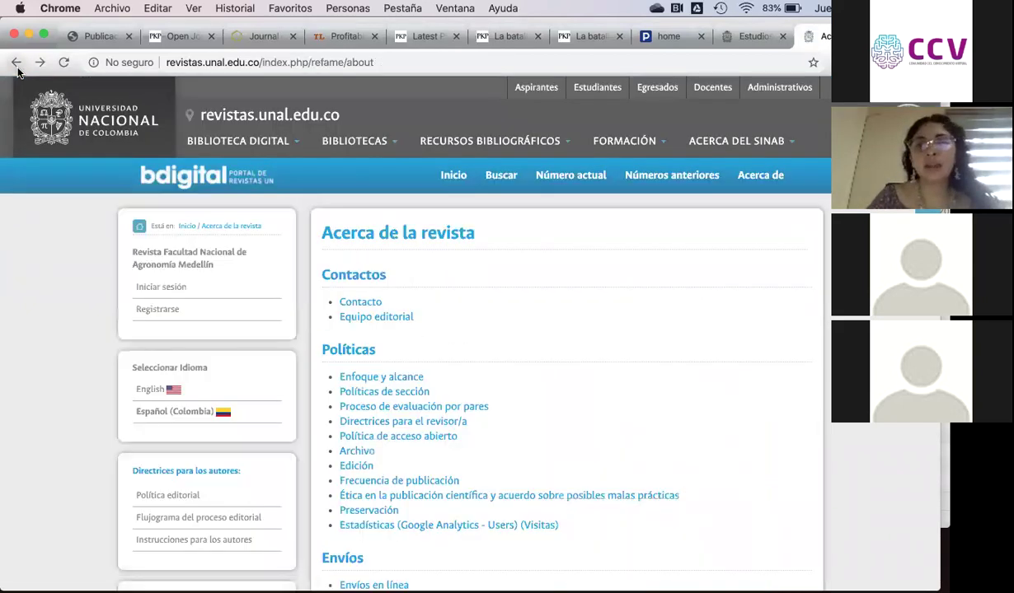
{"action": "left_click", "coordinate": [18, 71]}
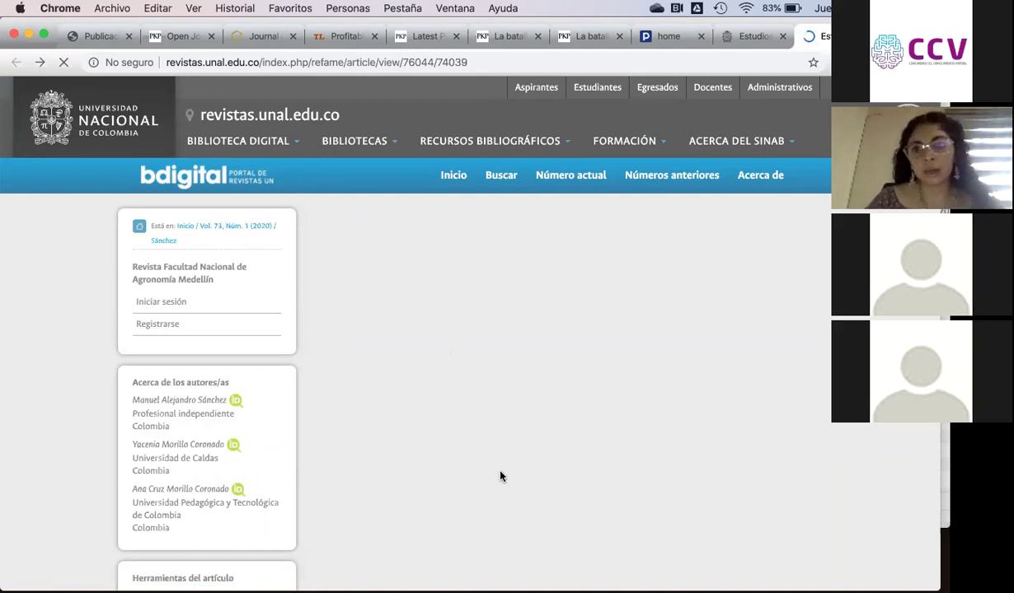
Step: Examine how the XHTML full text presents the article's metadata, abstract and body paragraphs, and return to its beginning
{"action": "scroll", "coordinate": [501, 476], "scroll_direction": "down", "scroll_amount": 5}
{"action": "scroll", "coordinate": [500, 476], "scroll_direction": "down", "scroll_amount": 5}
{"action": "scroll", "coordinate": [500, 476], "scroll_direction": "up", "scroll_amount": 15}
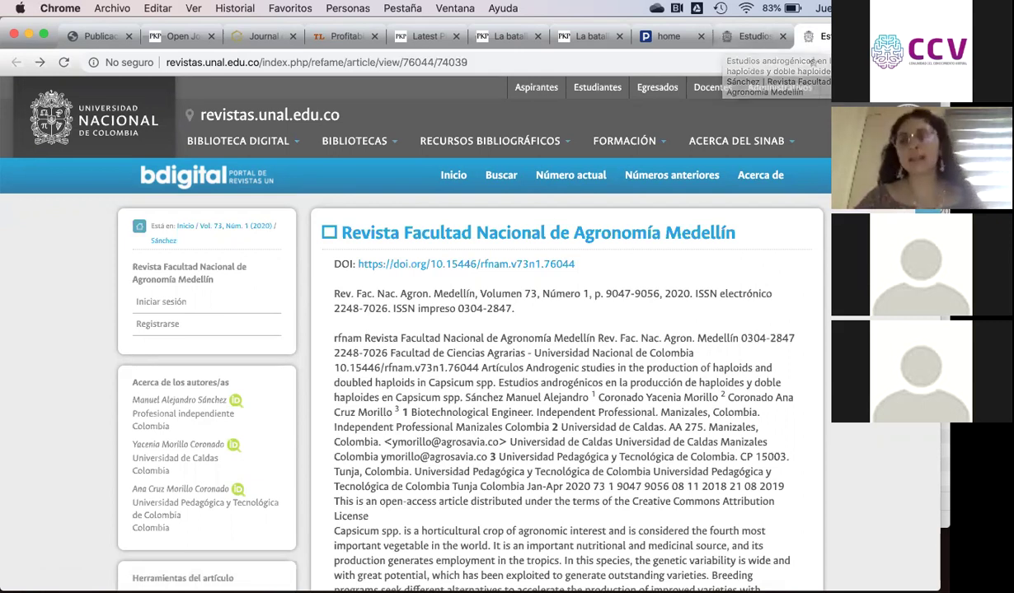
{"action": "scroll", "coordinate": [399, 330], "scroll_direction": "down", "scroll_amount": 5}
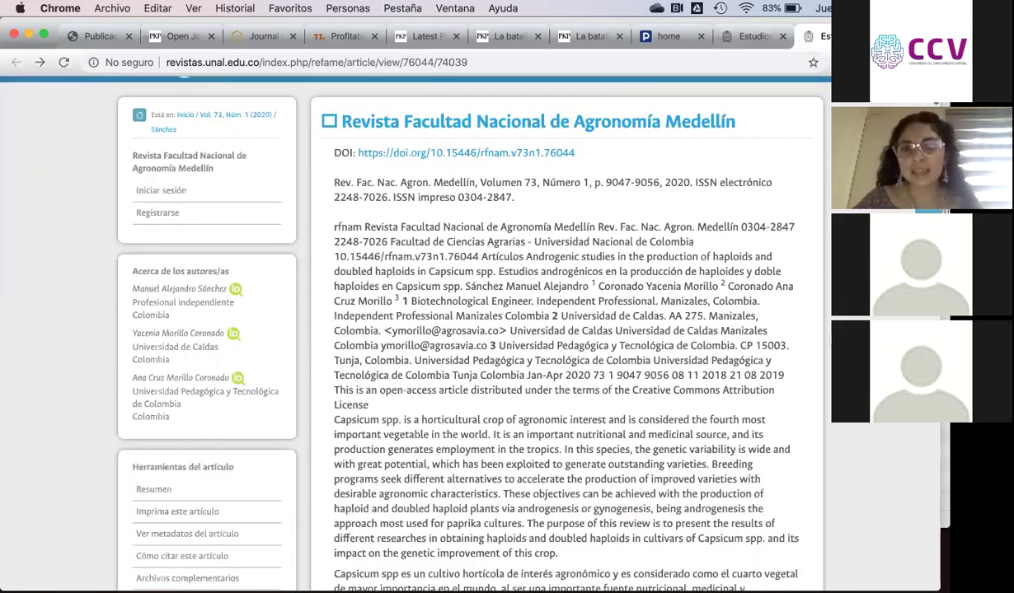
{"action": "scroll", "coordinate": [569, 346], "scroll_direction": "down", "scroll_amount": 9}
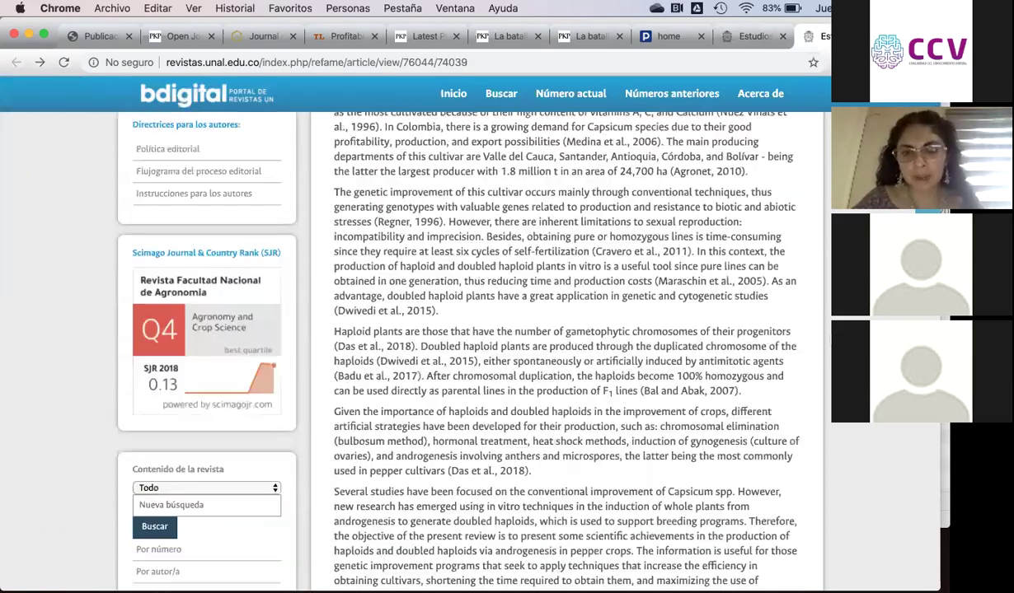
{"action": "scroll", "coordinate": [569, 346], "scroll_direction": "down", "scroll_amount": 8}
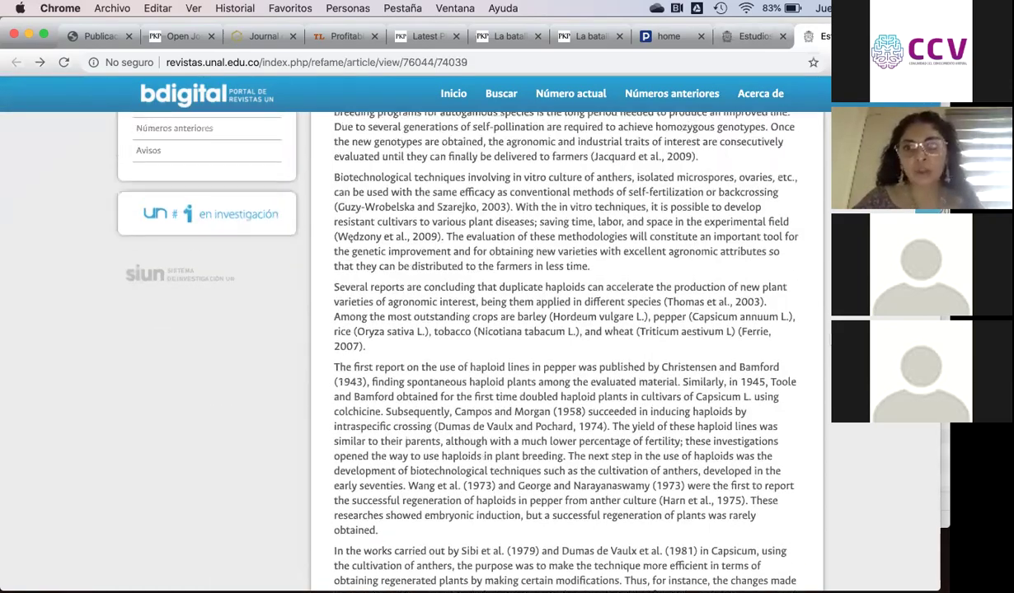
{"action": "scroll", "coordinate": [568, 346], "scroll_direction": "up", "scroll_amount": 12}
{"action": "scroll", "coordinate": [491, 353], "scroll_direction": "up", "scroll_amount": 10}
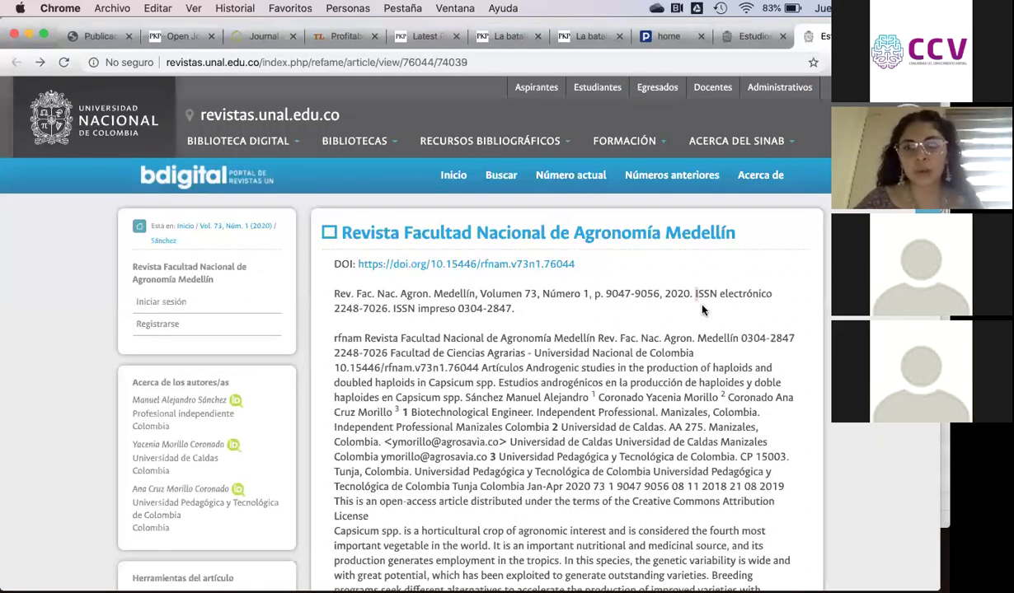
Step: Highlight the electronic and print ISSN text above the XHTML article, review the formatting of the paragraphs below, and clear the highlight
{"action": "left_click_drag", "start_coordinate": [695, 295], "coordinate": [676, 310]}
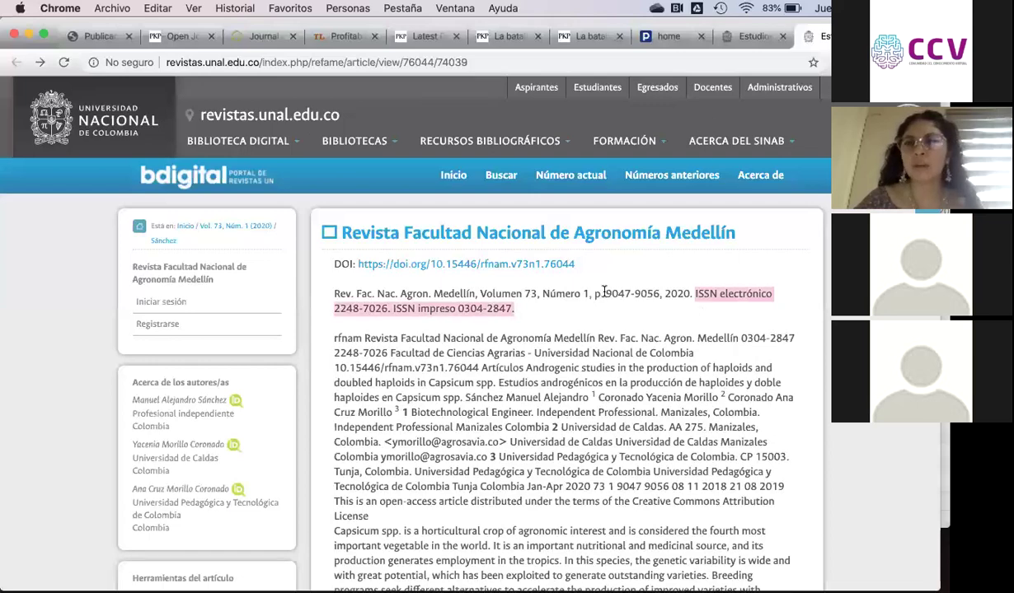
{"action": "scroll", "coordinate": [550, 407], "scroll_direction": "down", "scroll_amount": 8}
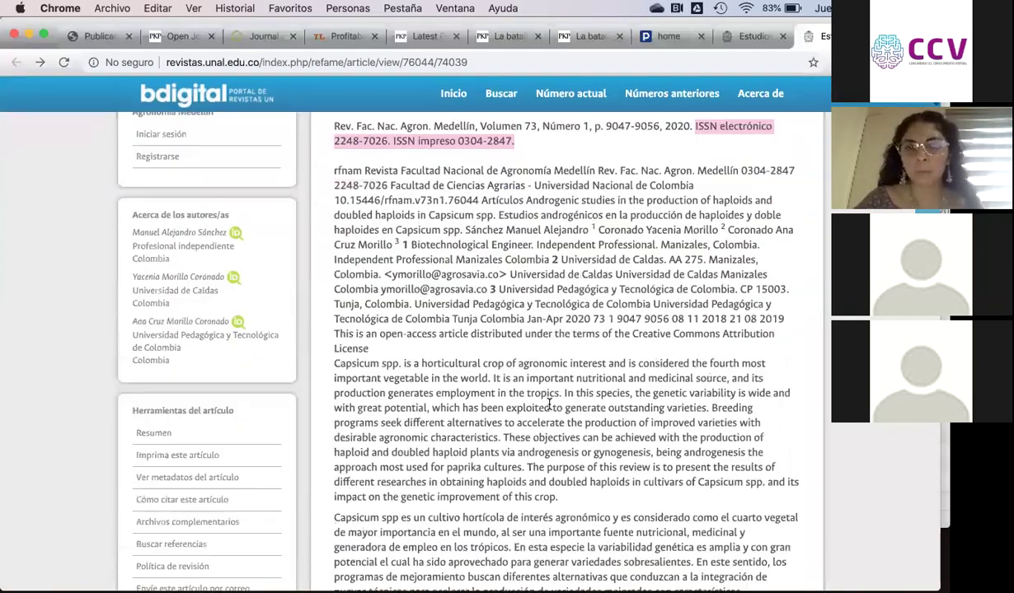
{"action": "scroll", "coordinate": [550, 403], "scroll_direction": "down", "scroll_amount": 13}
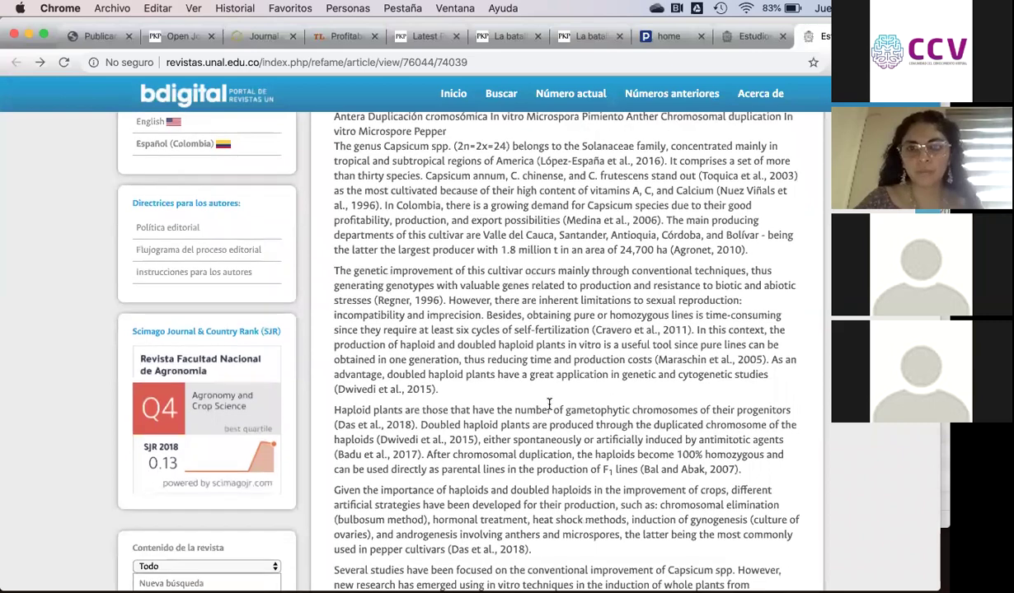
{"action": "scroll", "coordinate": [550, 404], "scroll_direction": "down", "scroll_amount": 1}
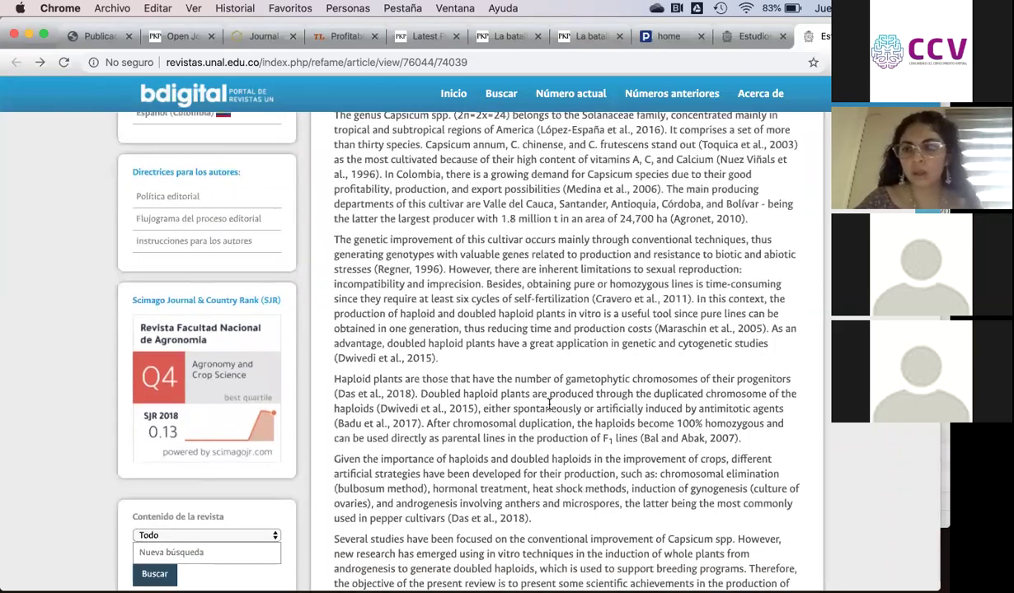
{"action": "scroll", "coordinate": [550, 404], "scroll_direction": "up", "scroll_amount": 13}
{"action": "scroll", "coordinate": [550, 404], "scroll_direction": "up", "scroll_amount": 1}
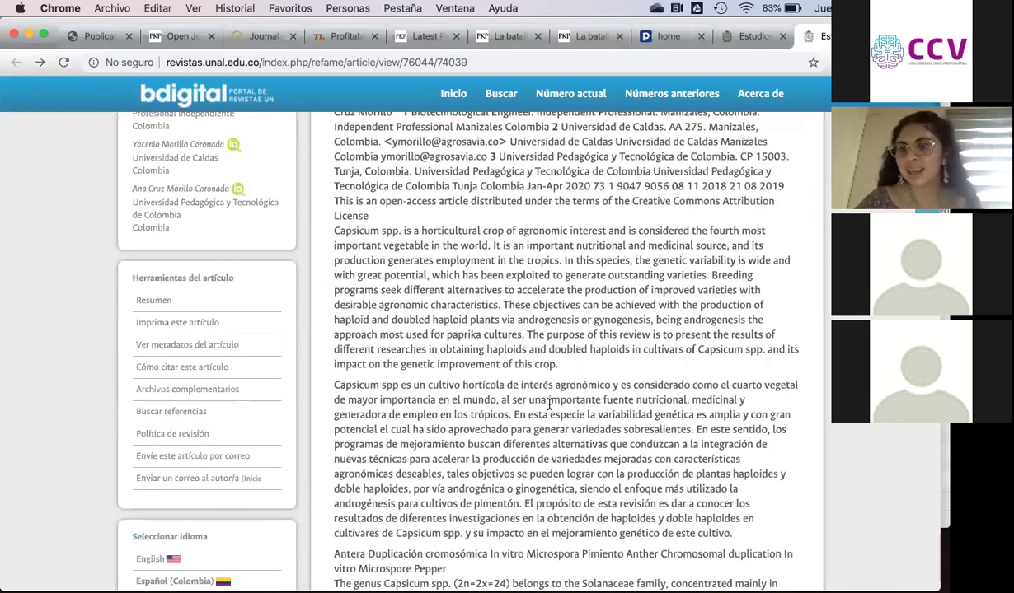
{"action": "scroll", "coordinate": [550, 403], "scroll_direction": "up", "scroll_amount": 9}
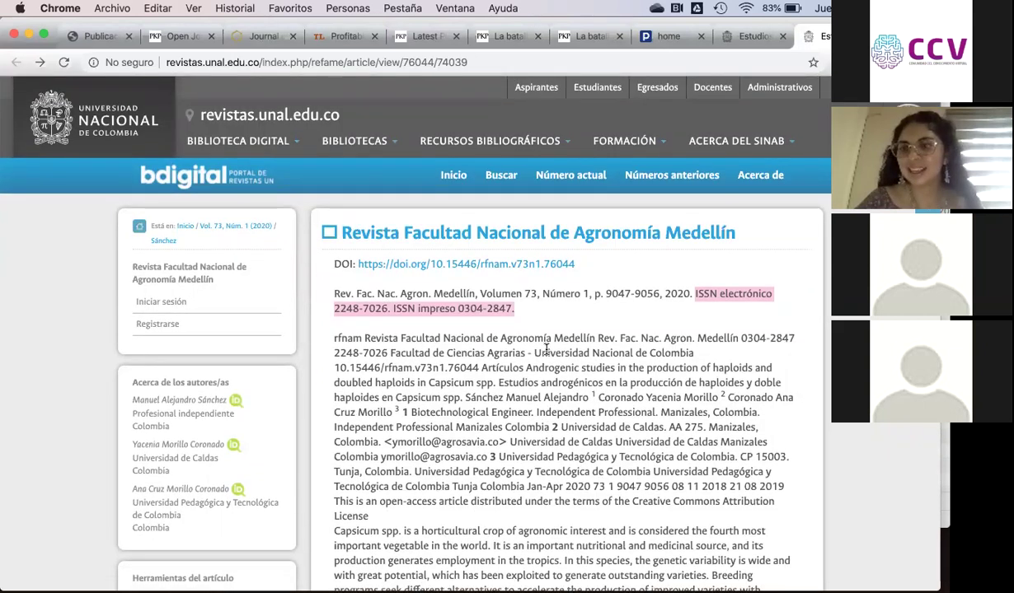
{"action": "left_click", "coordinate": [532, 321]}
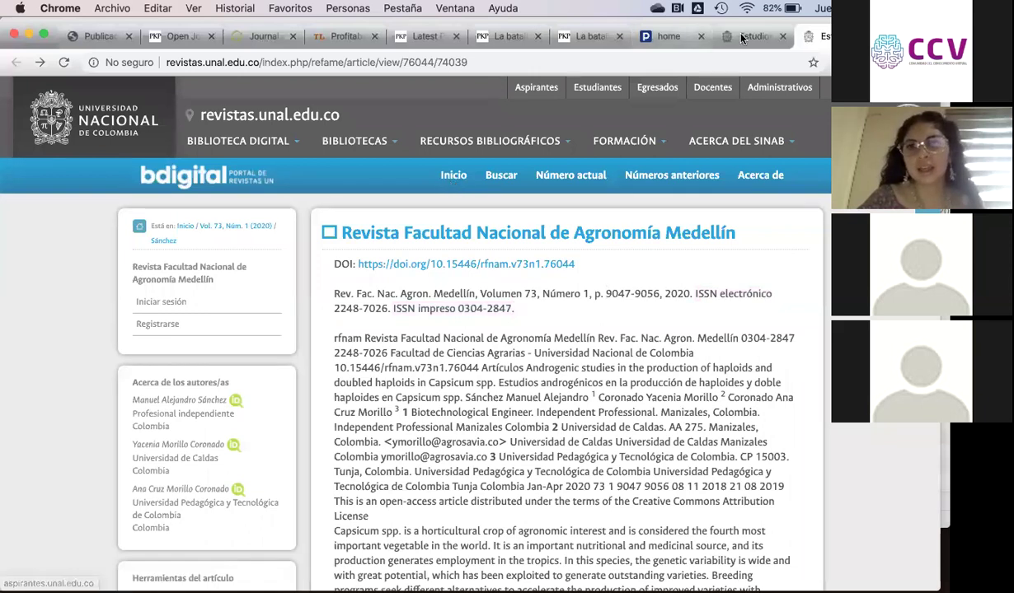
Step: Return to the article's PDF tab, and go through the journal's home page to the portal home at revistas.unal.edu.co
{"action": "left_click", "coordinate": [715, 37]}
{"action": "scroll", "coordinate": [320, 234], "scroll_direction": "up", "scroll_amount": 5}
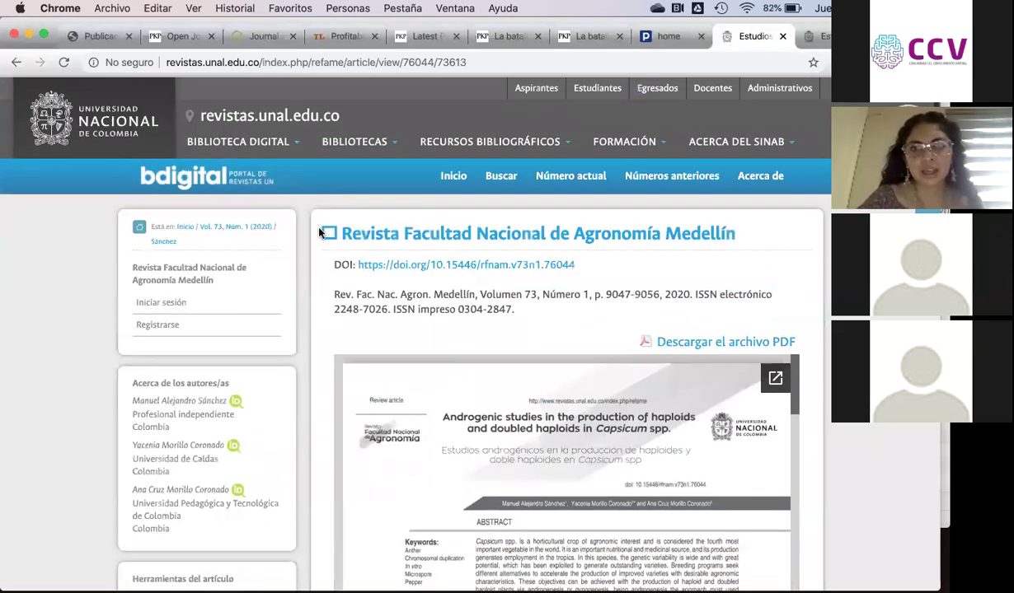
{"action": "left_click", "coordinate": [450, 177]}
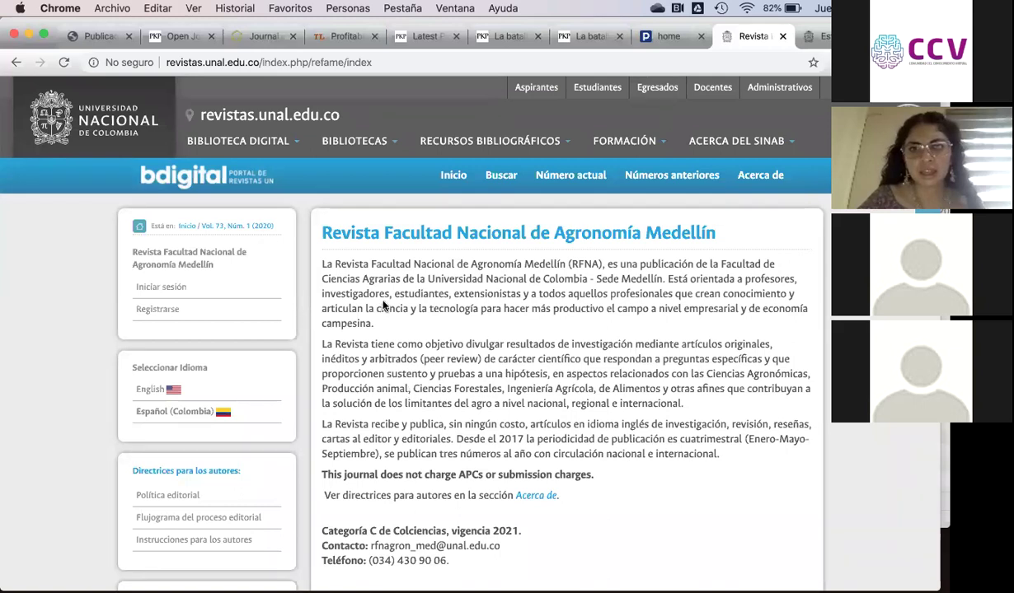
{"action": "left_click", "coordinate": [260, 64]}
{"action": "key", "text": "shift+End"}
{"action": "key", "text": "BackSpace"}
{"action": "key", "text": "Return"}
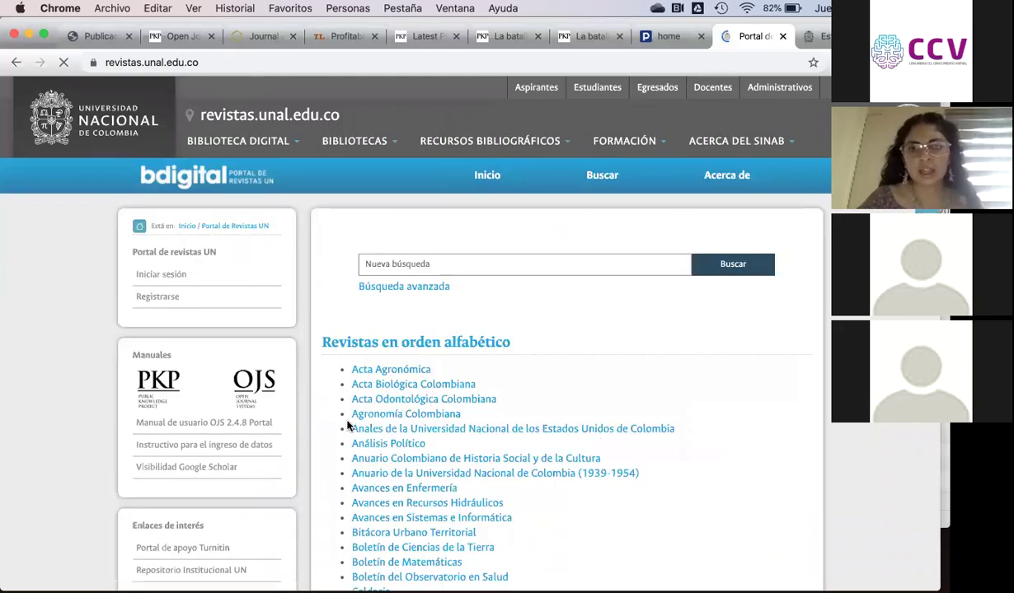
Step: Find "ingenie" in the portal's alphabetical journal list and open the journal Ingeniería e Investigación
{"action": "scroll", "coordinate": [452, 446], "scroll_direction": "down", "scroll_amount": 3}
{"action": "scroll", "coordinate": [452, 446], "scroll_direction": "down", "scroll_amount": 1}
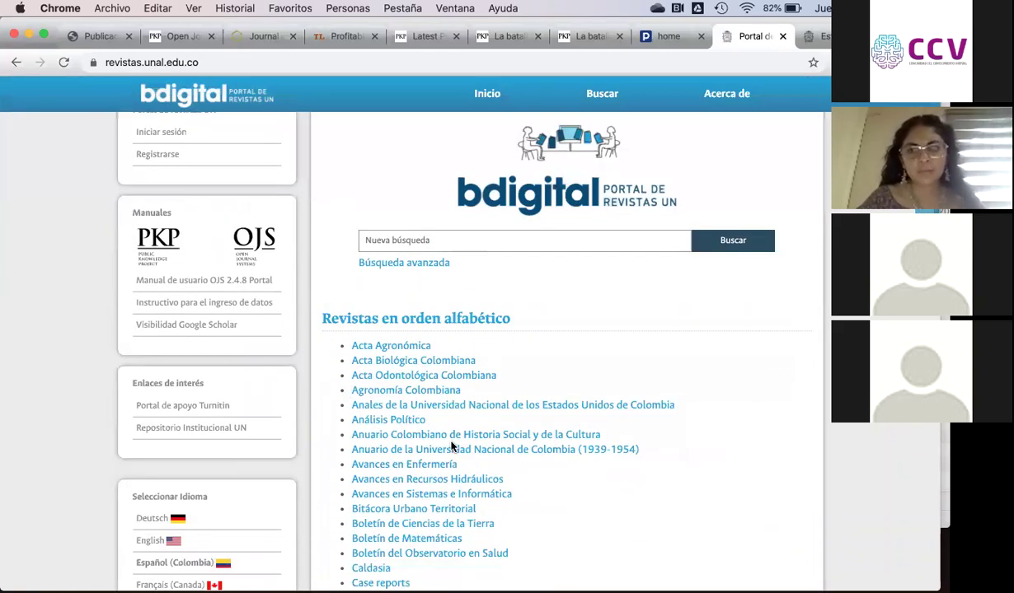
{"action": "scroll", "coordinate": [451, 446], "scroll_direction": "down", "scroll_amount": 2}
{"action": "key", "text": "XF86AudioRaiseVolume"}
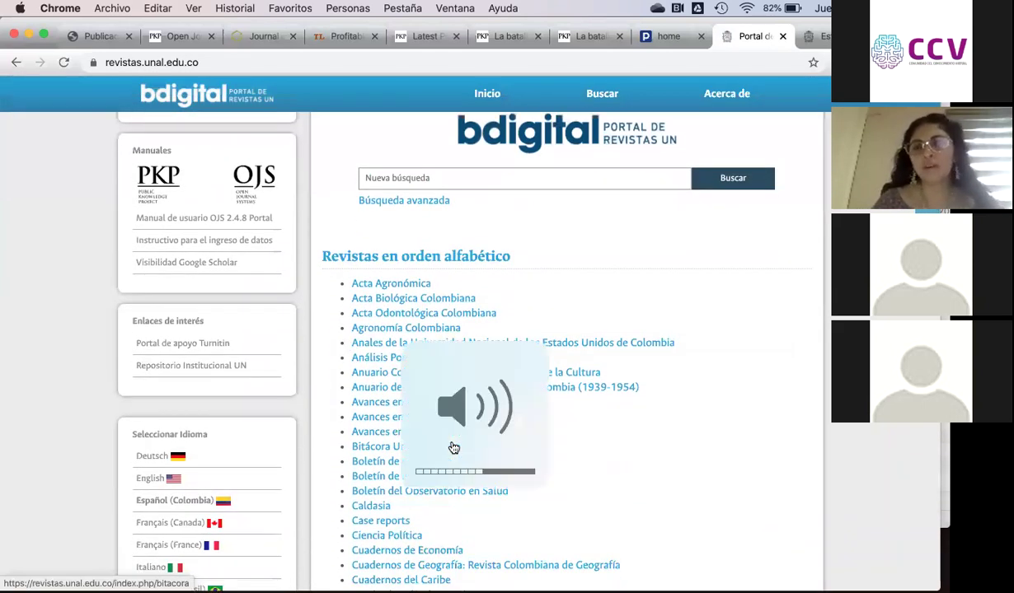
{"action": "scroll", "coordinate": [453, 448], "scroll_direction": "down", "scroll_amount": 6}
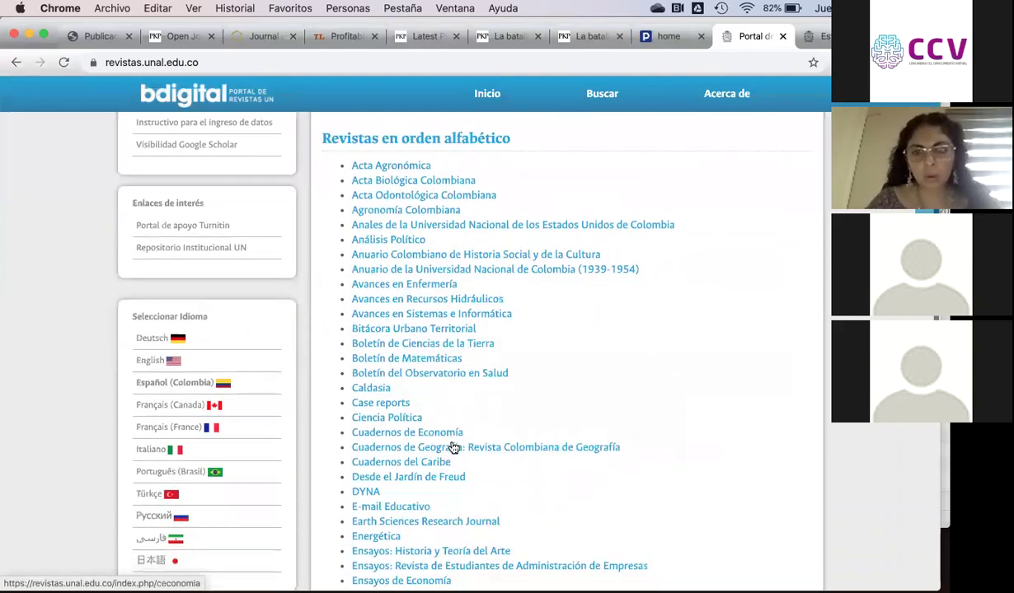
{"action": "scroll", "coordinate": [453, 448], "scroll_direction": "down", "scroll_amount": 4}
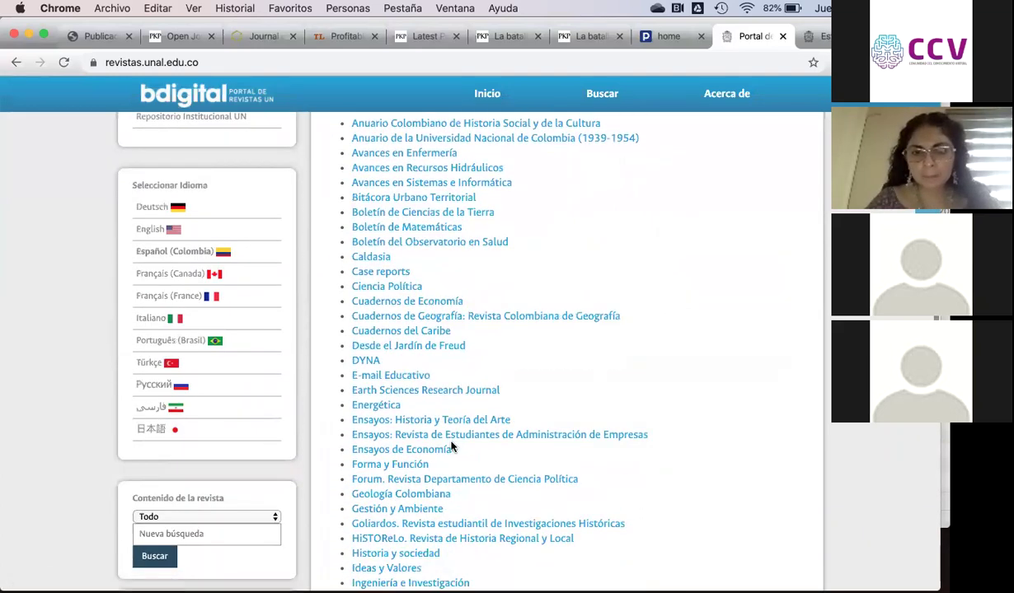
{"action": "key", "text": "super+f"}
{"action": "type", "text": "ingenie"}
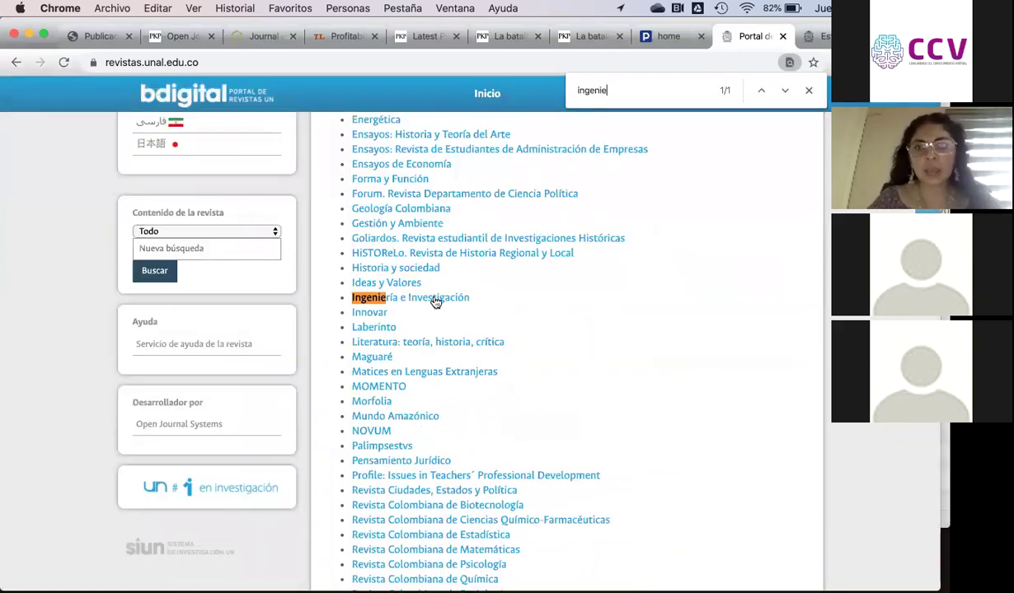
{"action": "left_click", "coordinate": [436, 299]}
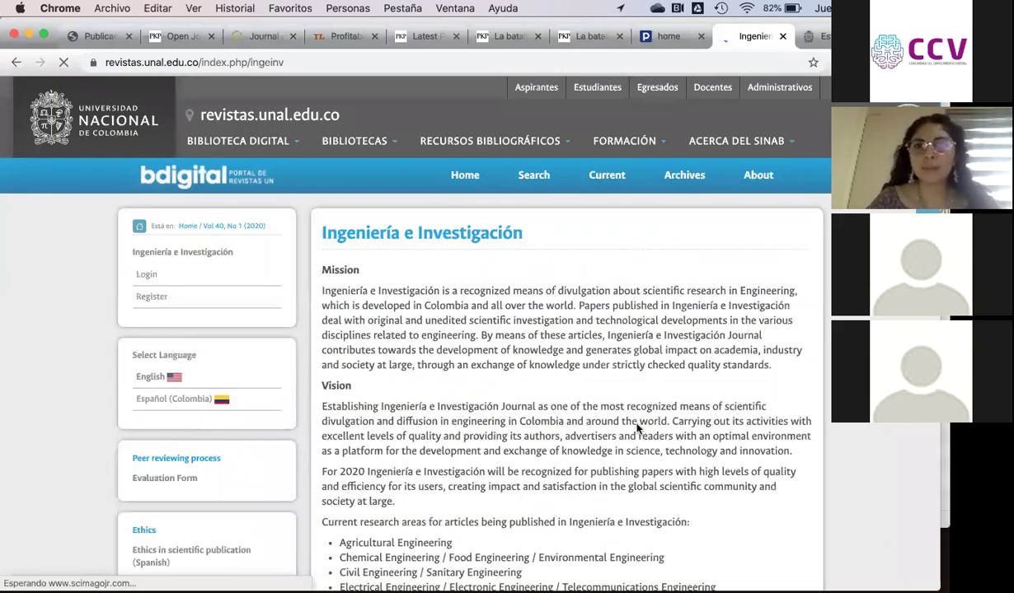
Step: Review the banner, mission, vision and research areas on the home page of Ingeniería e Investigación
{"action": "scroll", "coordinate": [589, 370], "scroll_direction": "down", "scroll_amount": 2}
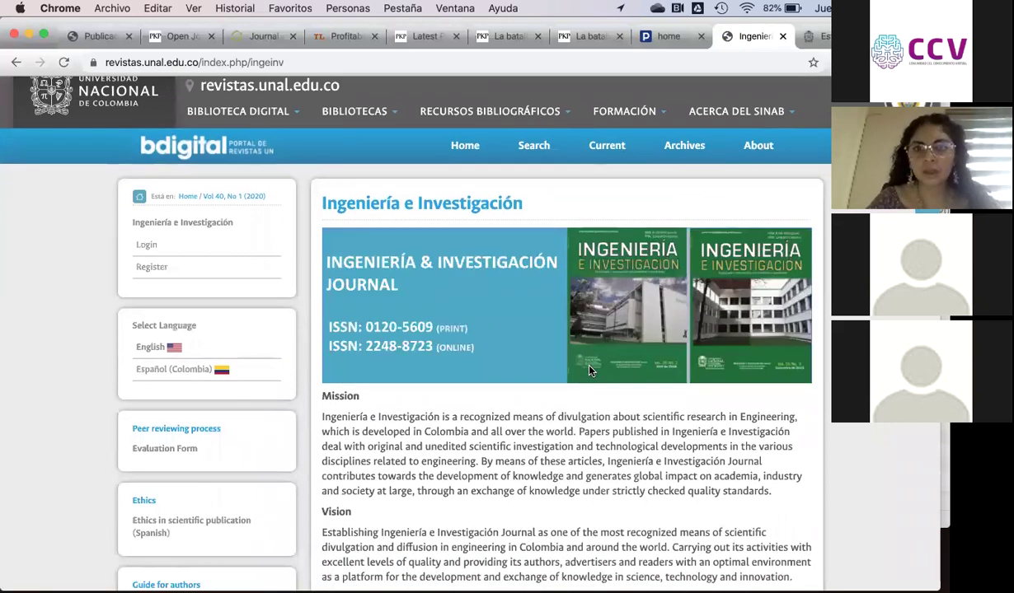
{"action": "scroll", "coordinate": [589, 371], "scroll_direction": "up", "scroll_amount": 1}
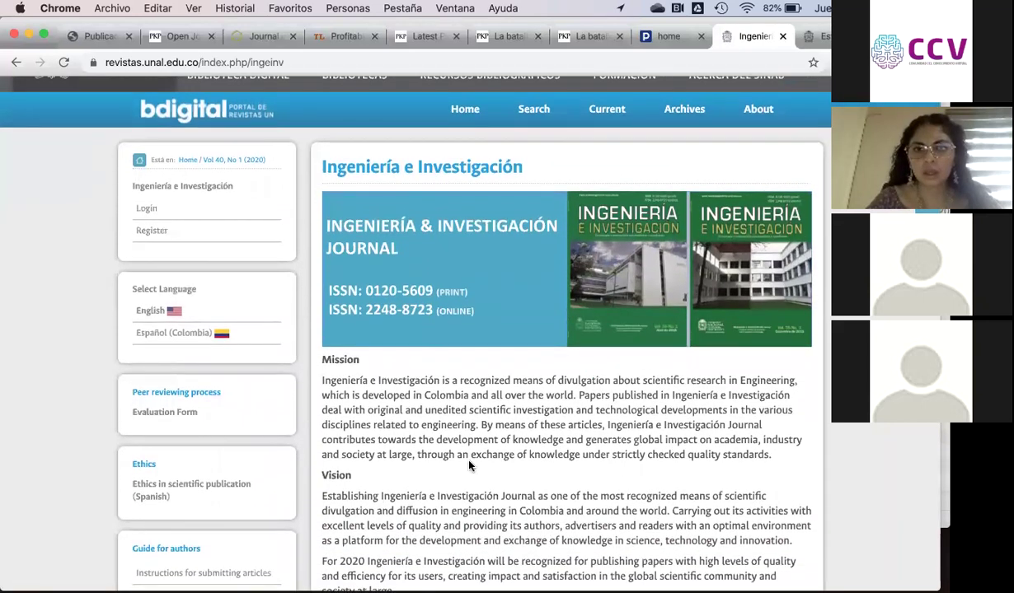
{"action": "scroll", "coordinate": [469, 467], "scroll_direction": "down", "scroll_amount": 4}
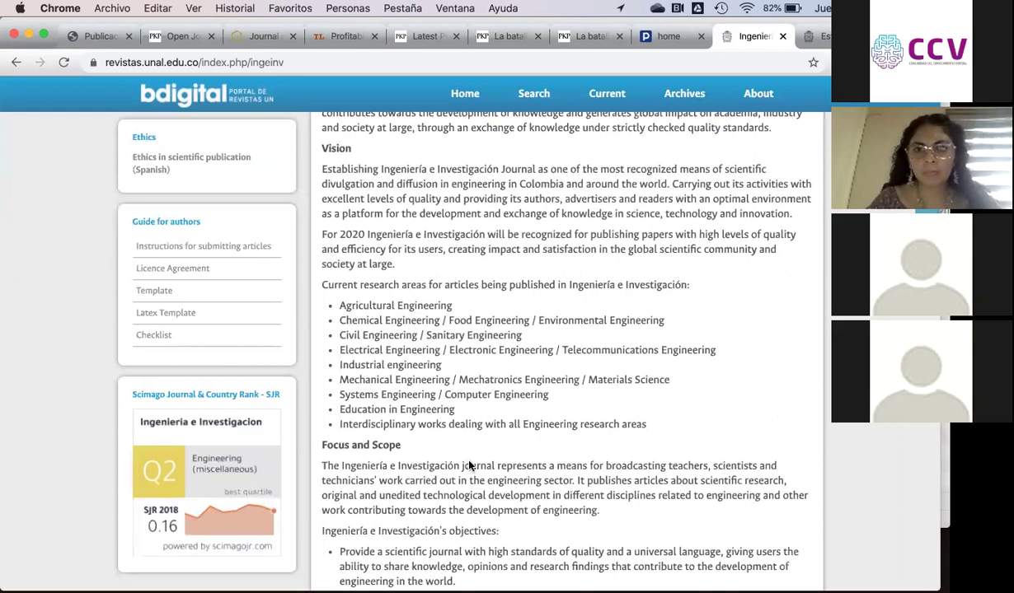
{"action": "scroll", "coordinate": [602, 202], "scroll_direction": "up", "scroll_amount": 3}
{"action": "scroll", "coordinate": [606, 194], "scroll_direction": "up", "scroll_amount": 5}
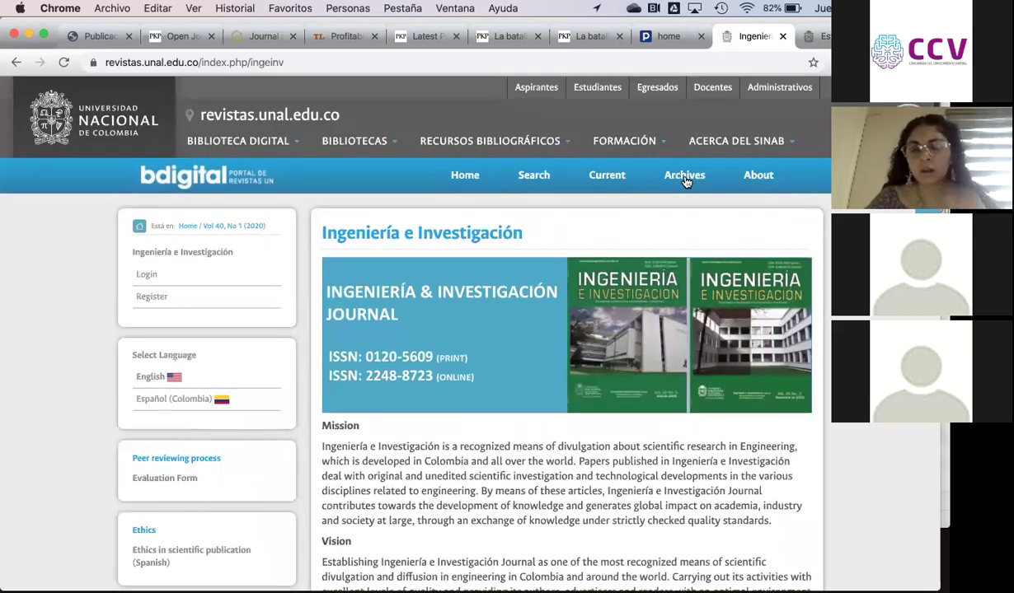
Step: Open the journal's current issue and review its table of contents, article formats and indexing information
{"action": "left_click", "coordinate": [606, 175]}
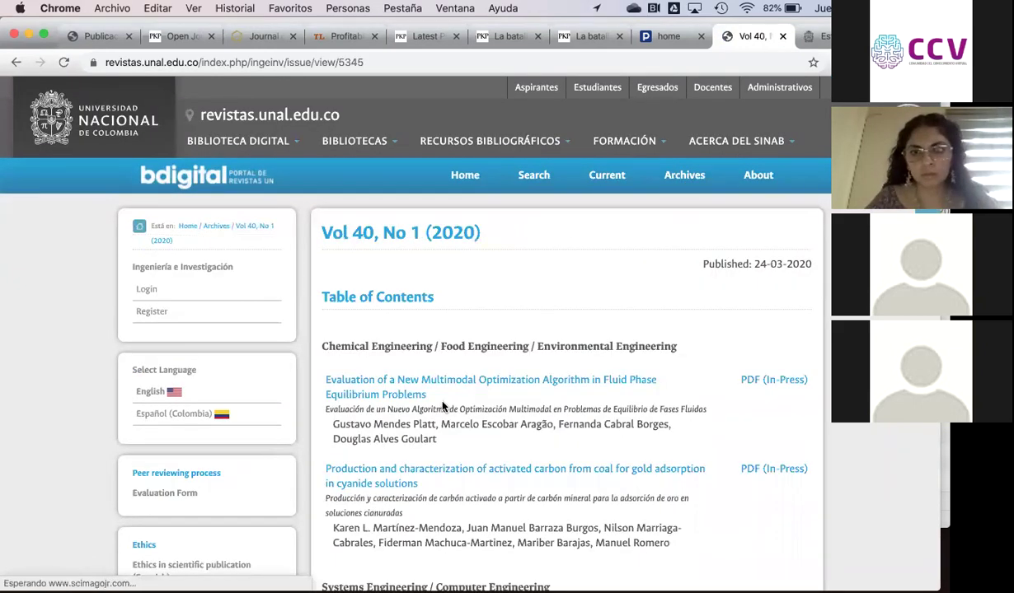
{"action": "scroll", "coordinate": [442, 403], "scroll_direction": "down", "scroll_amount": 2}
{"action": "scroll", "coordinate": [442, 402], "scroll_direction": "down", "scroll_amount": 10}
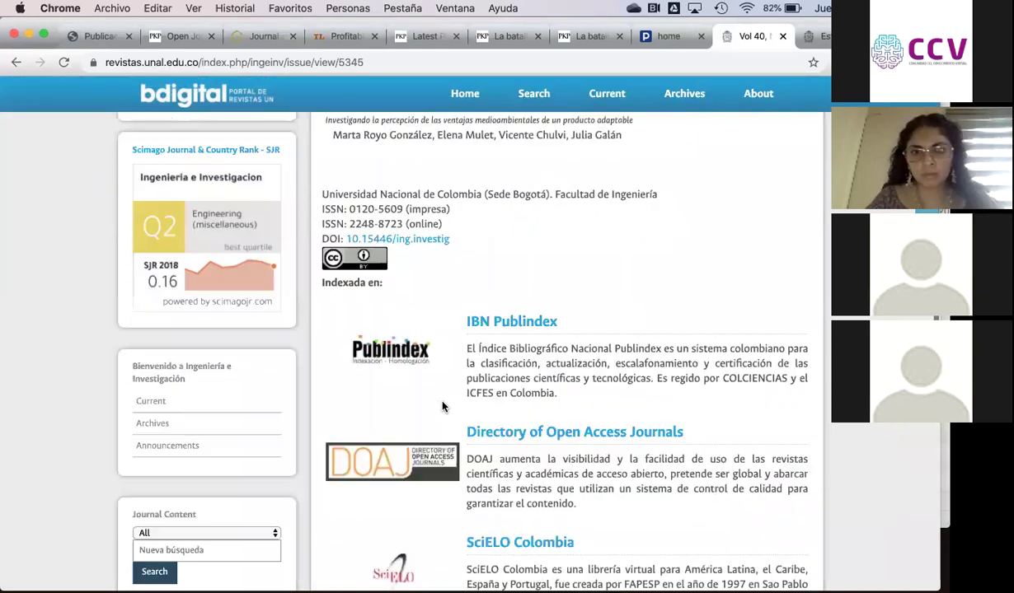
{"action": "scroll", "coordinate": [442, 405], "scroll_direction": "up", "scroll_amount": 5}
{"action": "scroll", "coordinate": [441, 406], "scroll_direction": "up", "scroll_amount": 5}
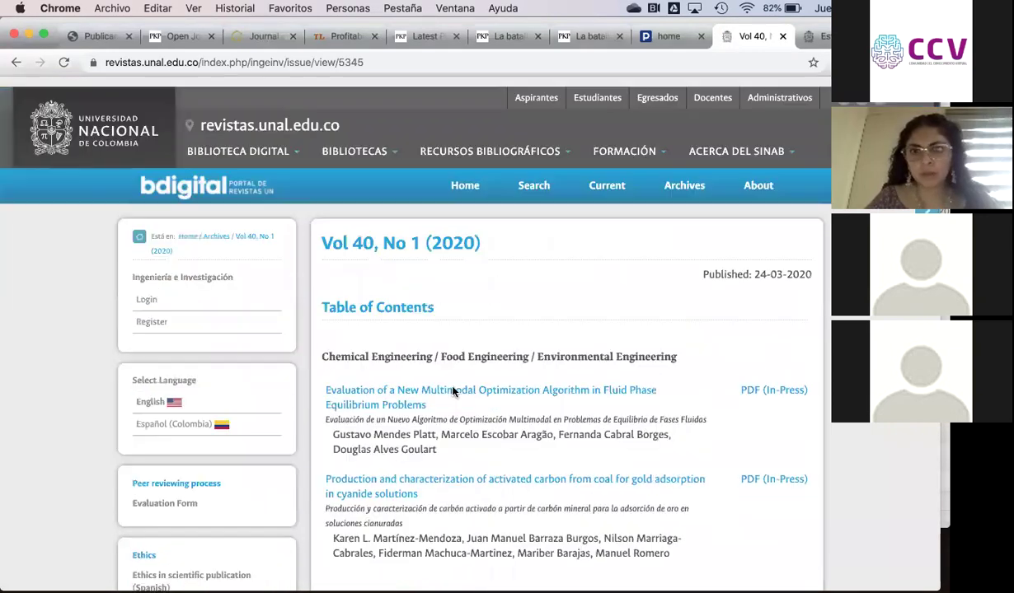
Step: Open the table of contents of Vol 39, No 2 (2019) from the journal's archives
{"action": "left_click", "coordinate": [683, 188]}
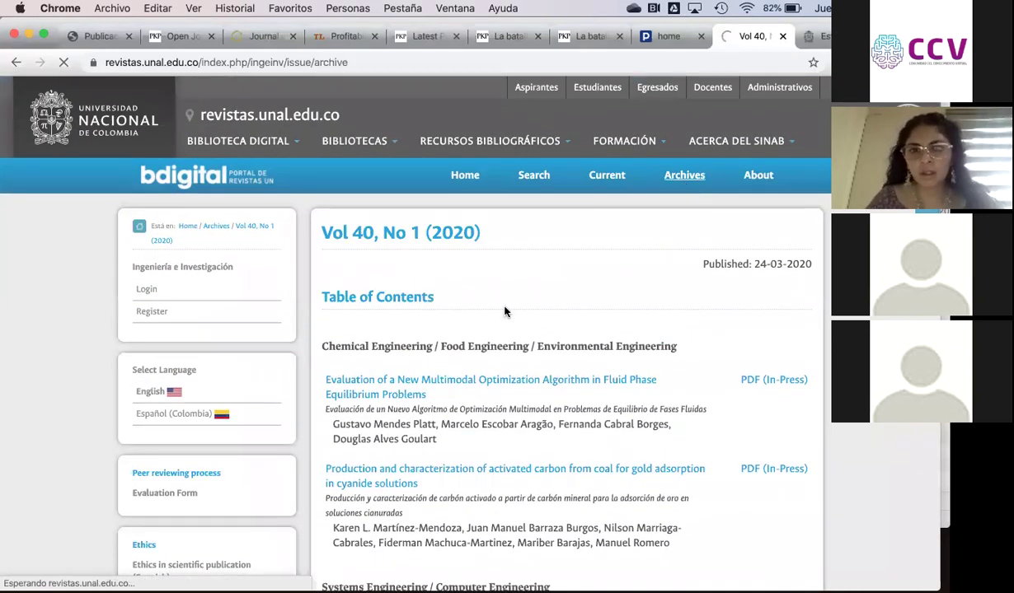
{"action": "scroll", "coordinate": [442, 371], "scroll_direction": "down", "scroll_amount": 3}
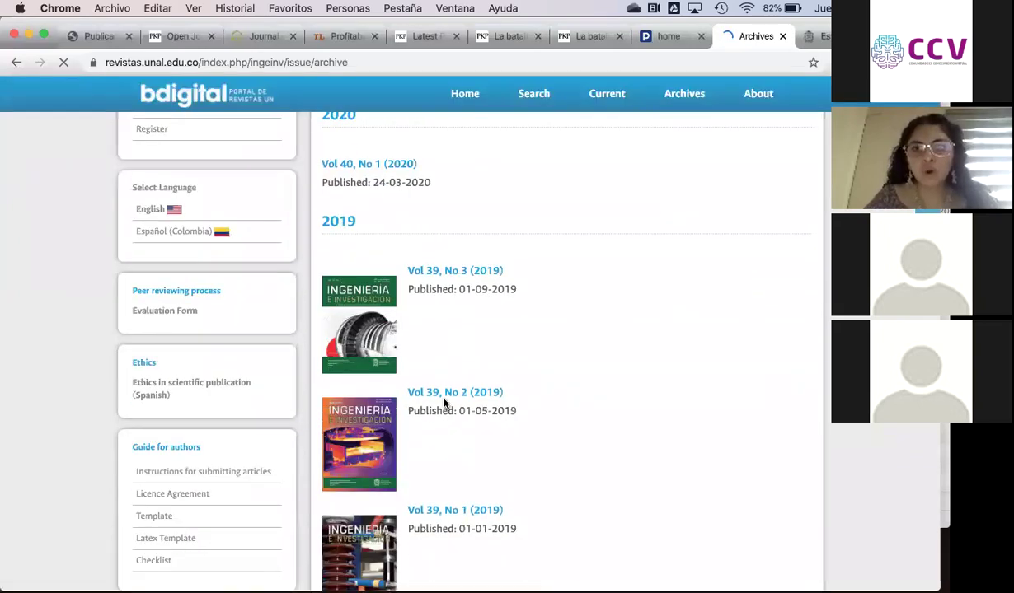
{"action": "left_click", "coordinate": [445, 403]}
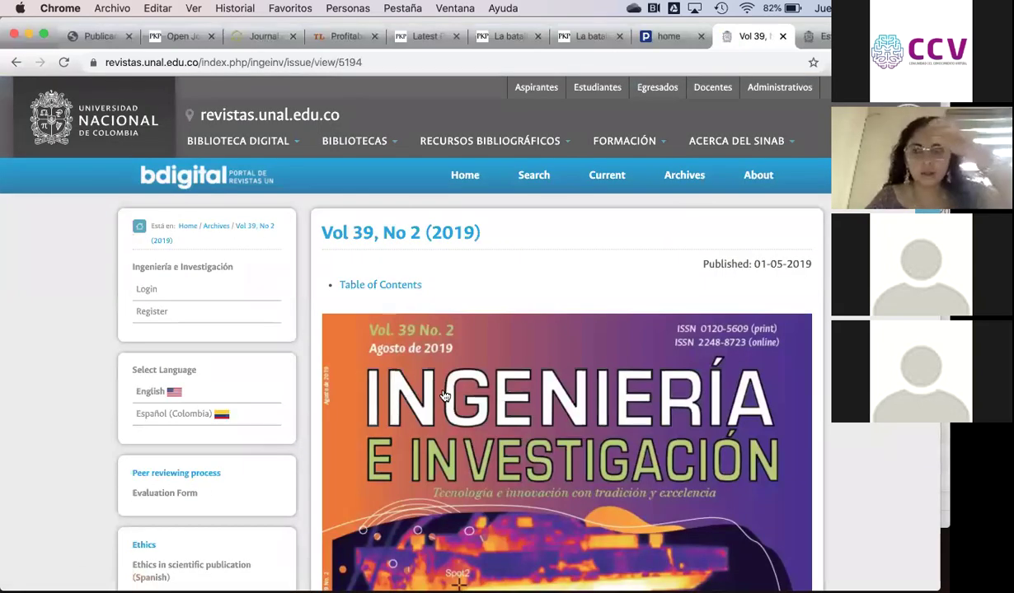
{"action": "left_click", "coordinate": [395, 295]}
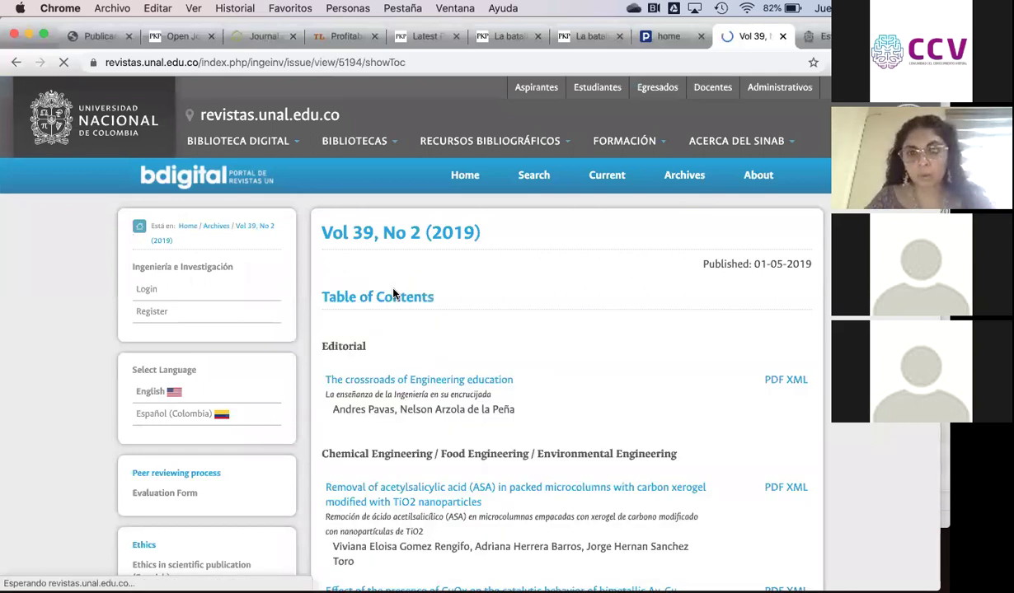
Step: Open the full text of the article on removal of acetylsalicylic acid (ASA) in packed microcolumns
{"action": "scroll", "coordinate": [617, 358], "scroll_direction": "down", "scroll_amount": 3}
{"action": "left_click", "coordinate": [773, 324]}
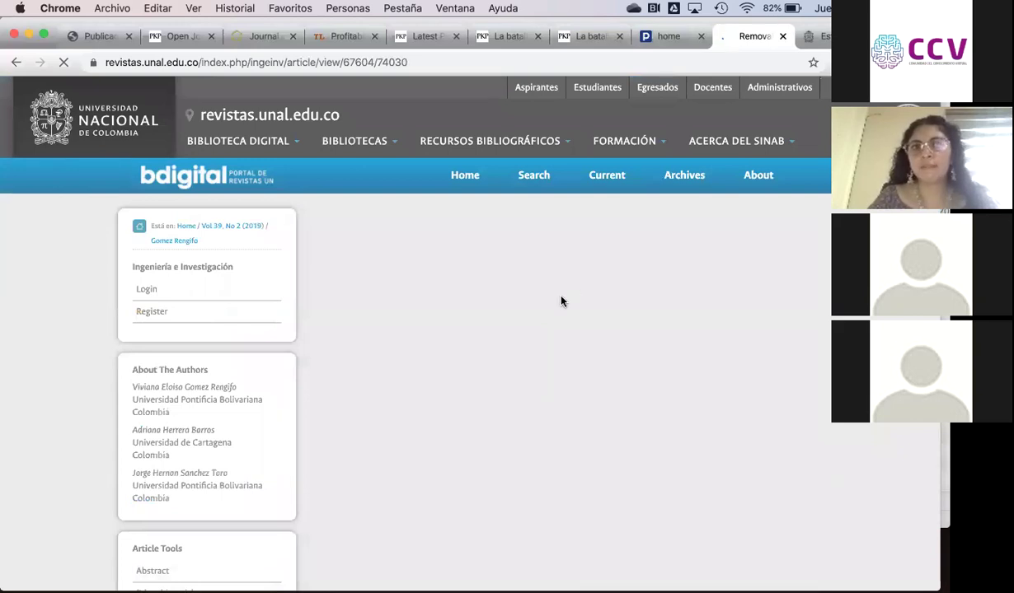
{"action": "key", "text": "XF86AudioLowerVolume"}
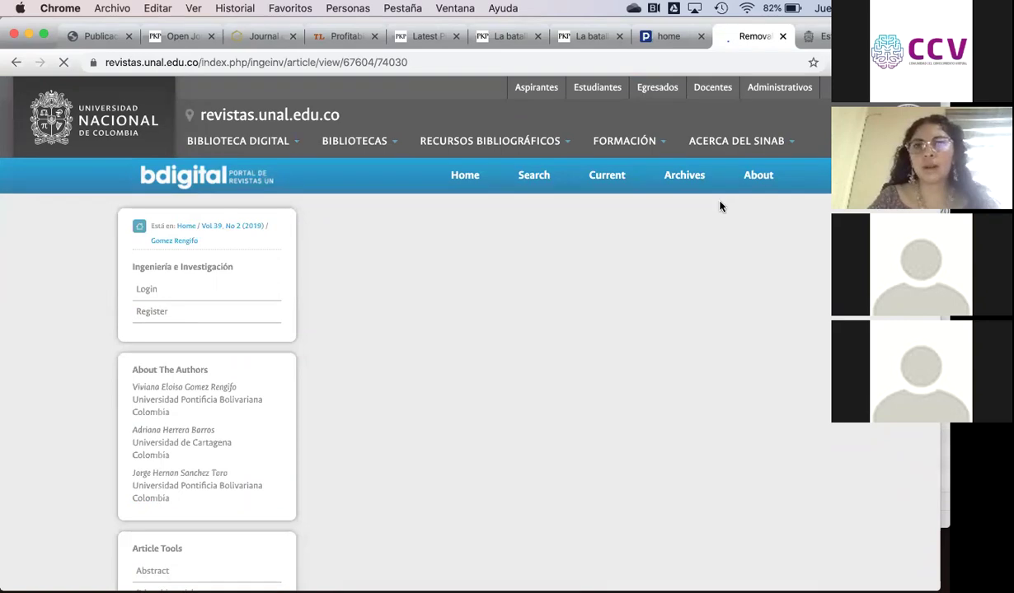
Step: Open the website of the journal Estudios Demográficos y Urbanos in a new browser tab
{"action": "key", "text": "super+t"}
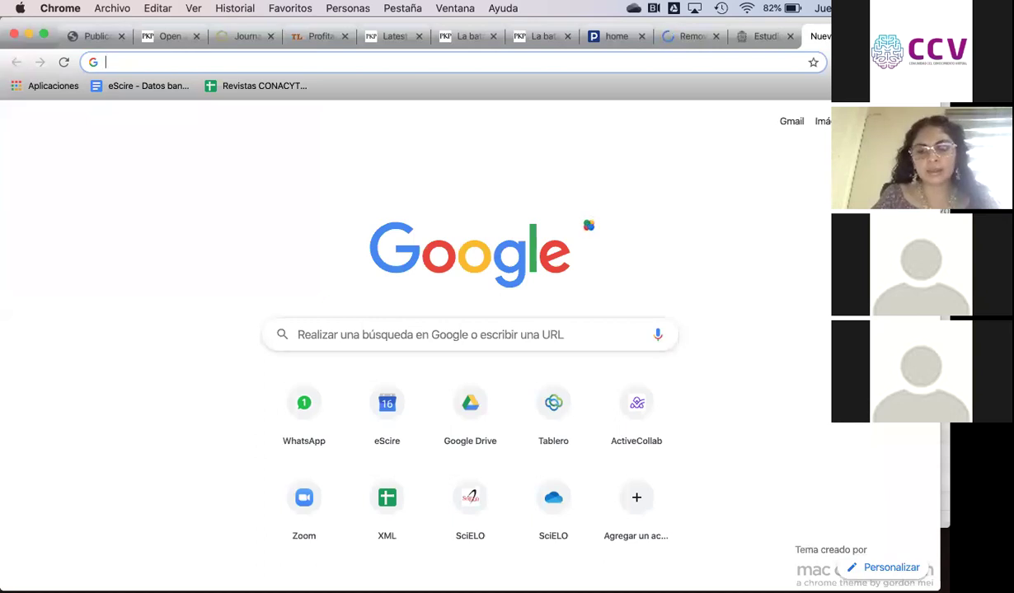
{"action": "type", "text": "estu"}
{"action": "key", "text": "Return"}
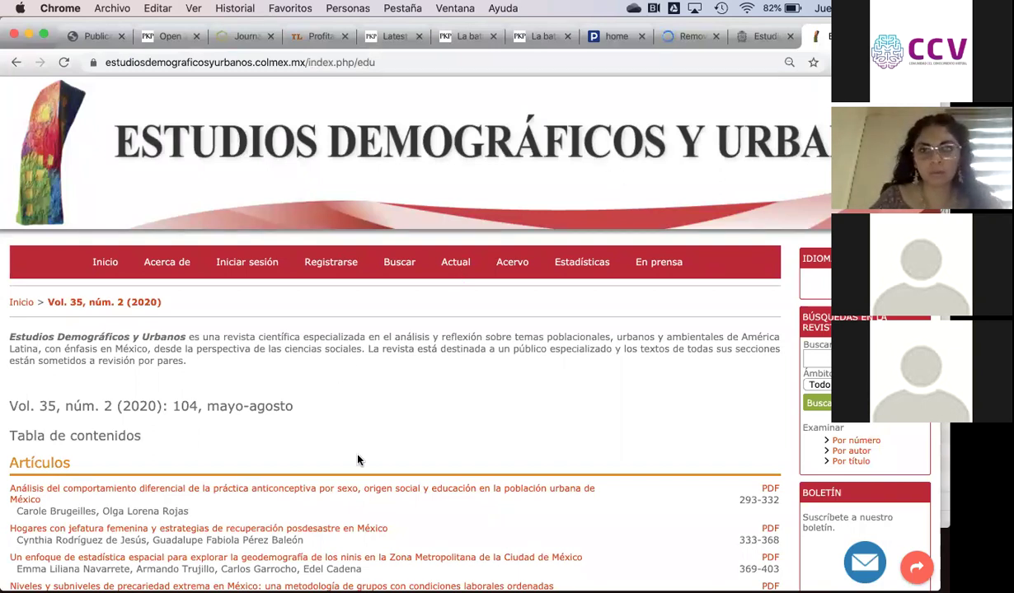
Step: Open the table of contents of Vol. 35, núm. 1 (2020) from the journal's historical archive
{"action": "scroll", "coordinate": [357, 460], "scroll_direction": "down", "scroll_amount": 3}
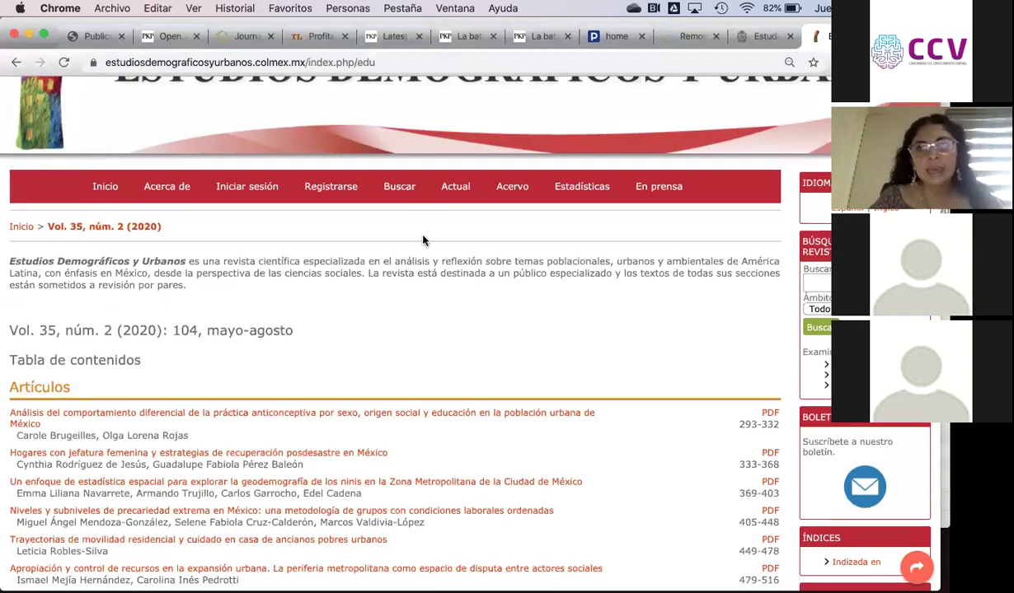
{"action": "left_click", "coordinate": [512, 188]}
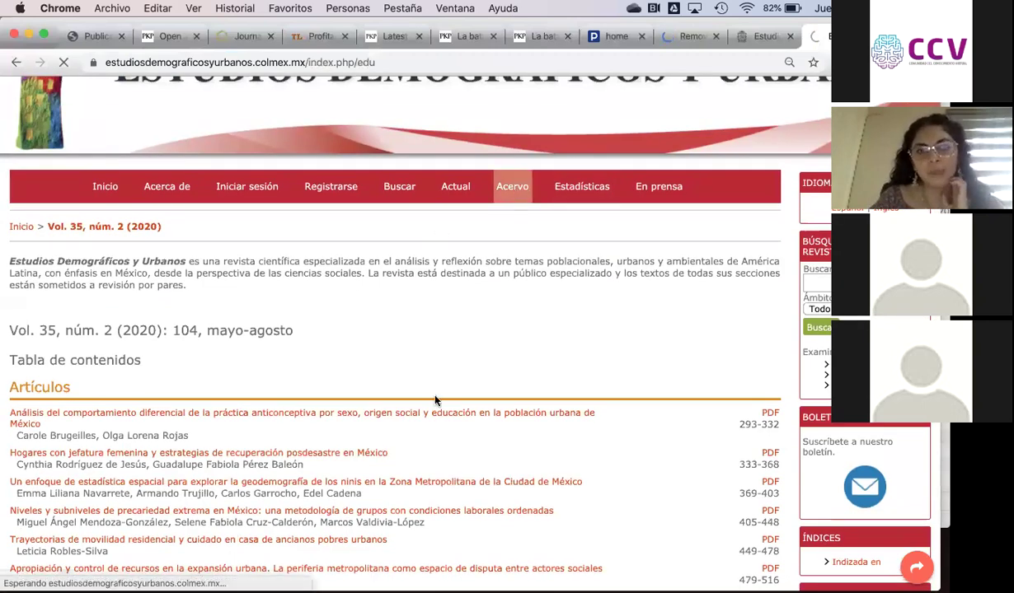
{"action": "scroll", "coordinate": [436, 401], "scroll_direction": "down", "scroll_amount": 5}
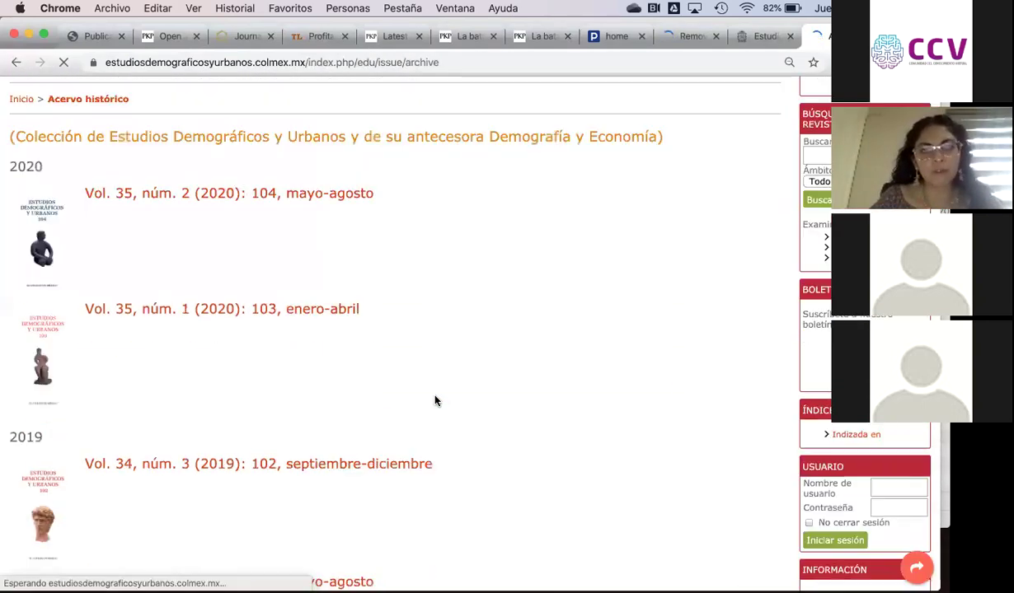
{"action": "left_click", "coordinate": [309, 296]}
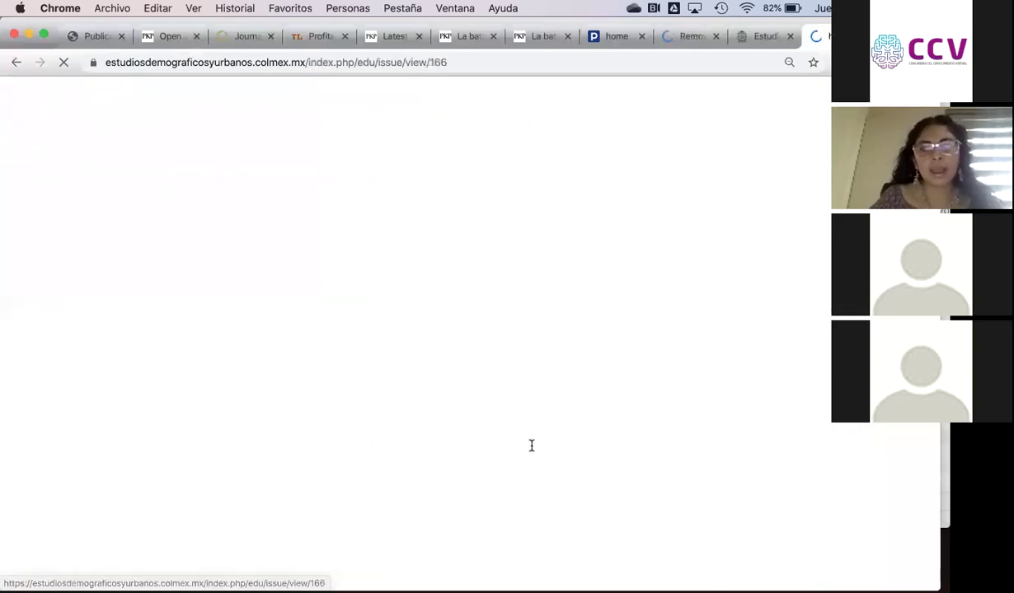
{"action": "scroll", "coordinate": [532, 445], "scroll_direction": "down", "scroll_amount": 3}
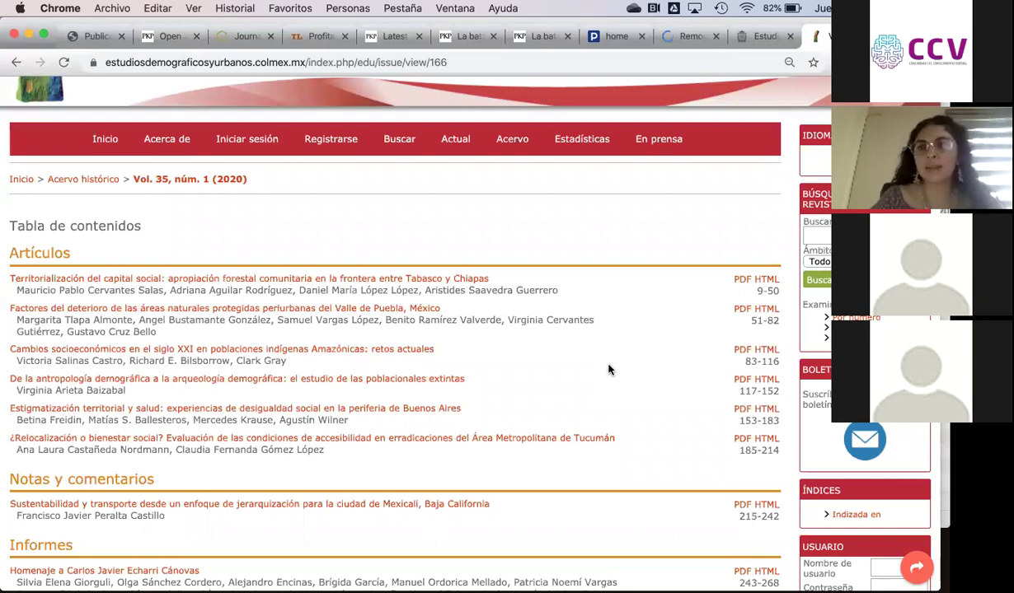
Step: Open the HTML version of "Cambios socioeconómicos en el siglo XXI en poblaciones indígenas Amazónicas" and examine its author notes, abstract, citation links and body sections
{"action": "left_click", "coordinate": [769, 353]}
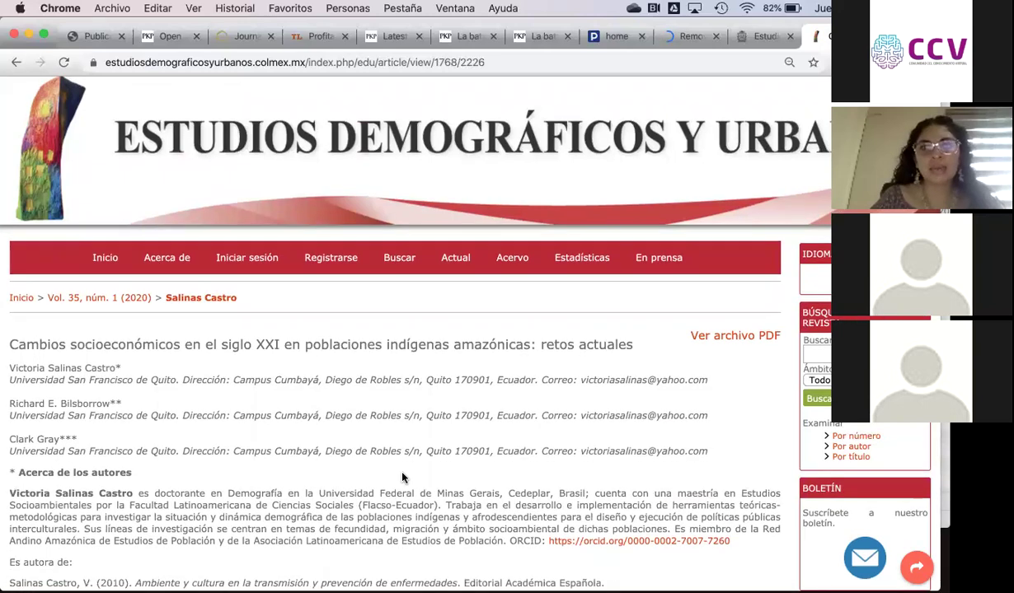
{"action": "scroll", "coordinate": [402, 476], "scroll_direction": "down", "scroll_amount": 2}
{"action": "scroll", "coordinate": [402, 476], "scroll_direction": "down", "scroll_amount": 4}
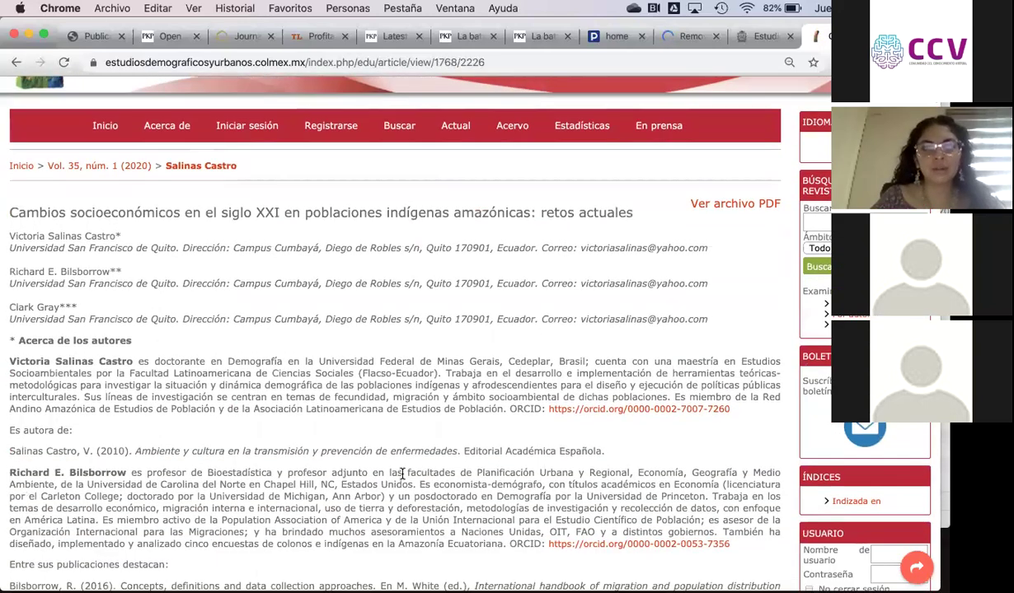
{"action": "scroll", "coordinate": [402, 476], "scroll_direction": "down", "scroll_amount": 9}
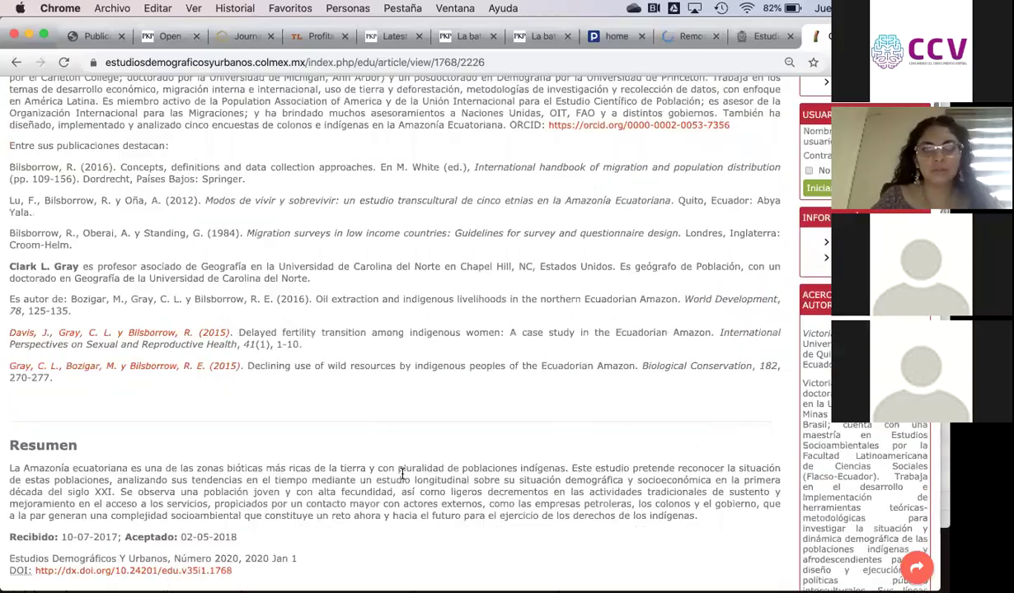
{"action": "scroll", "coordinate": [405, 480], "scroll_direction": "down", "scroll_amount": 11}
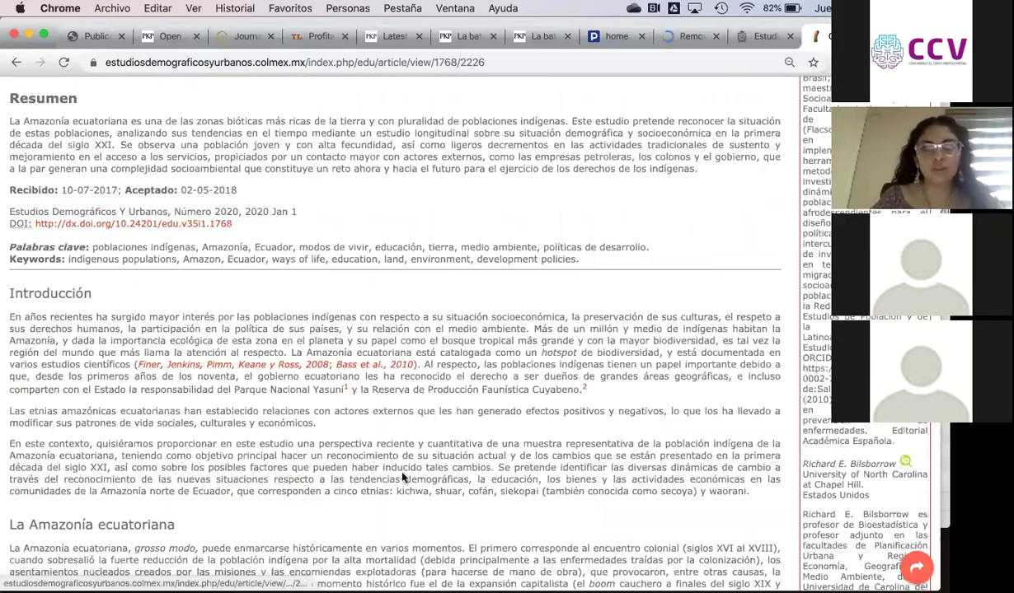
{"action": "scroll", "coordinate": [402, 476], "scroll_direction": "down", "scroll_amount": 10}
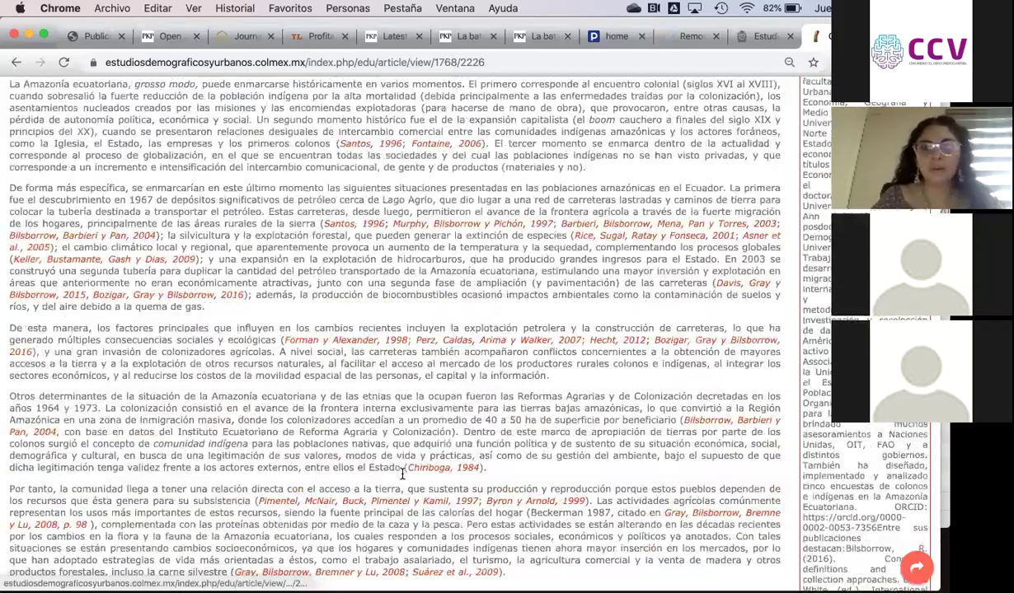
{"action": "scroll", "coordinate": [402, 475], "scroll_direction": "down", "scroll_amount": 4}
{"action": "scroll", "coordinate": [402, 476], "scroll_direction": "down", "scroll_amount": 6}
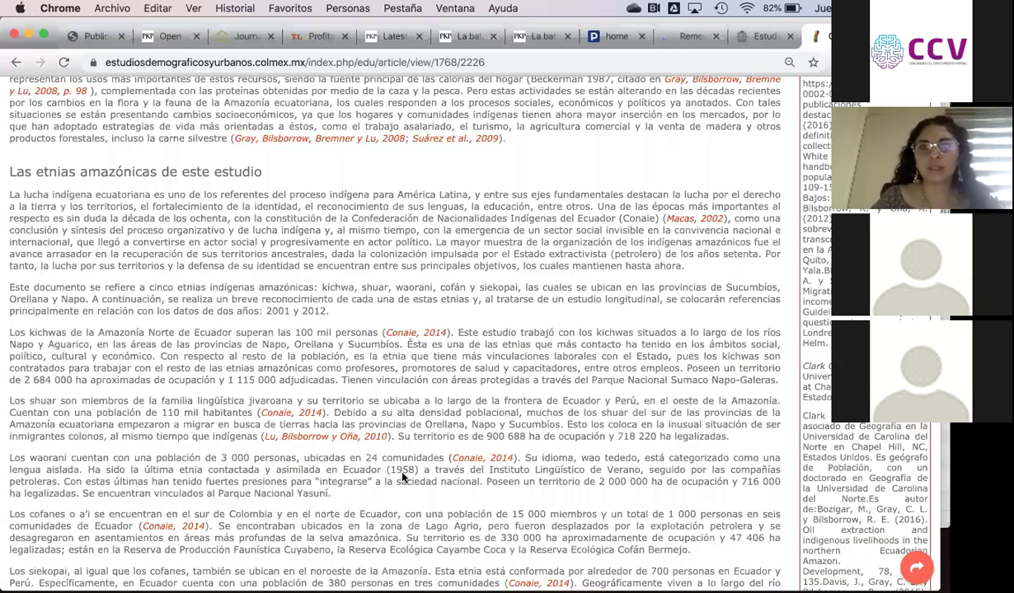
{"action": "scroll", "coordinate": [402, 476], "scroll_direction": "down", "scroll_amount": 1}
{"action": "scroll", "coordinate": [403, 478], "scroll_direction": "down", "scroll_amount": 9}
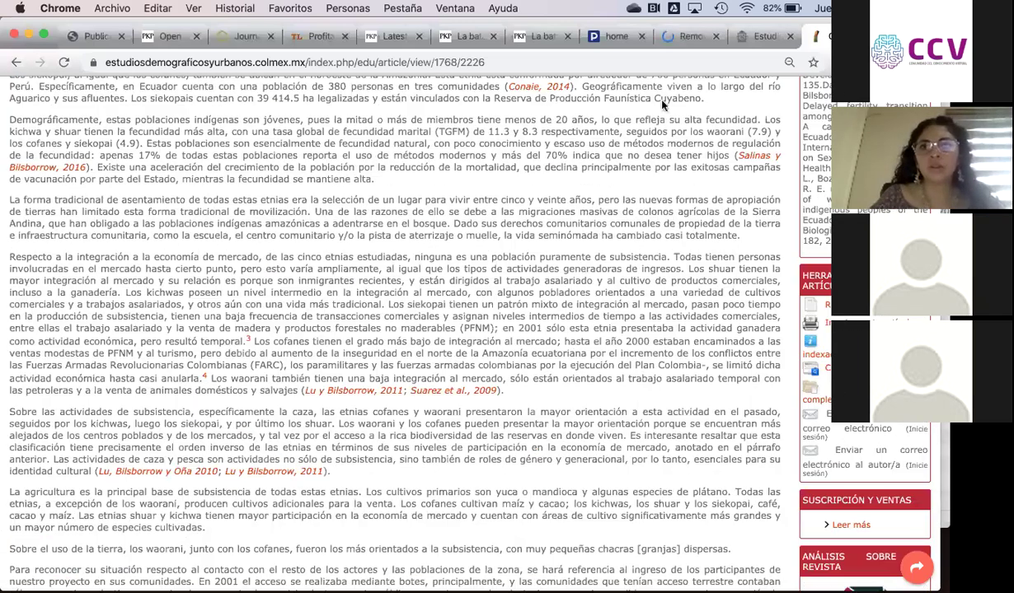
{"action": "key", "text": "space"}
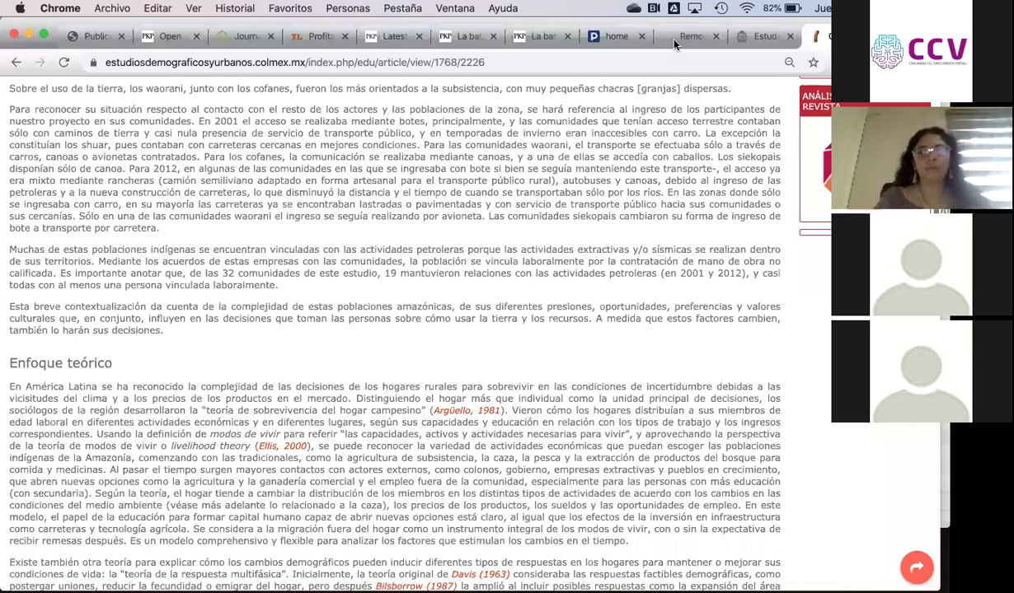
Step: Return to the Ingeniería e Investigación article tab and check whether its full text has loaded
{"action": "left_click", "coordinate": [674, 39]}
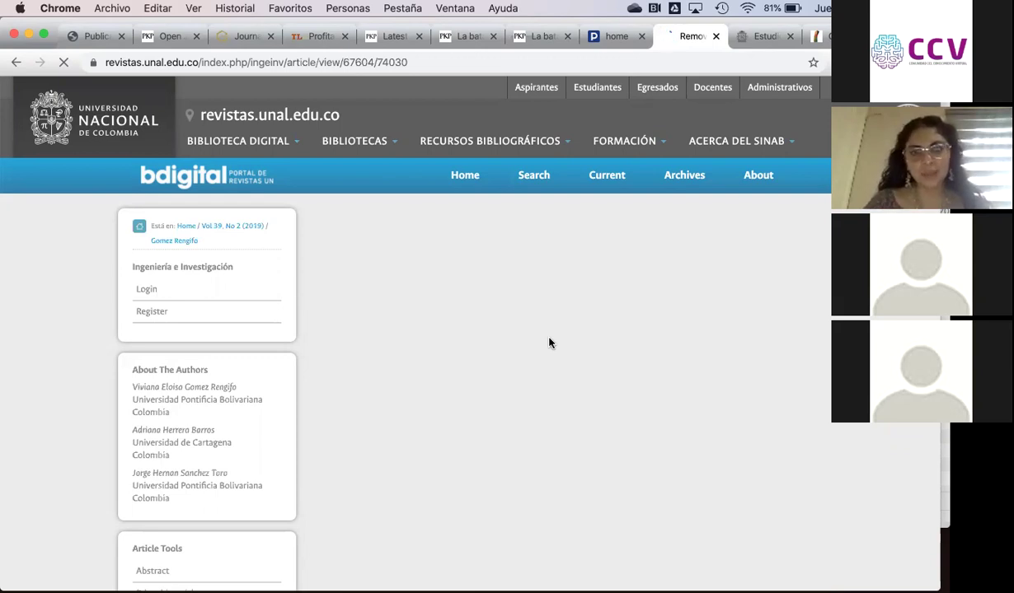
{"action": "scroll", "coordinate": [466, 455], "scroll_direction": "down", "scroll_amount": 5}
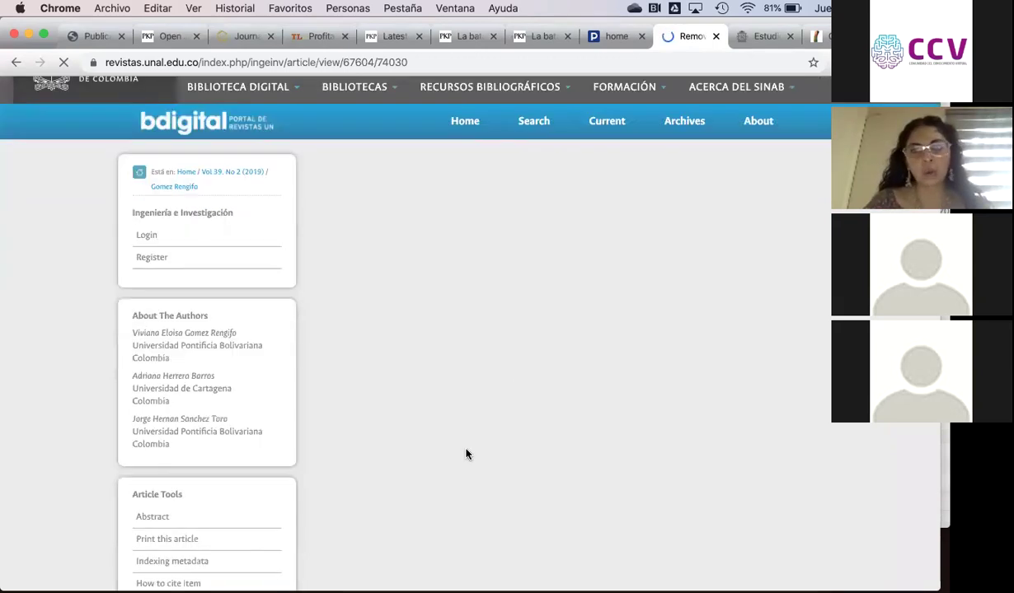
{"action": "scroll", "coordinate": [466, 455], "scroll_direction": "up", "scroll_amount": 5}
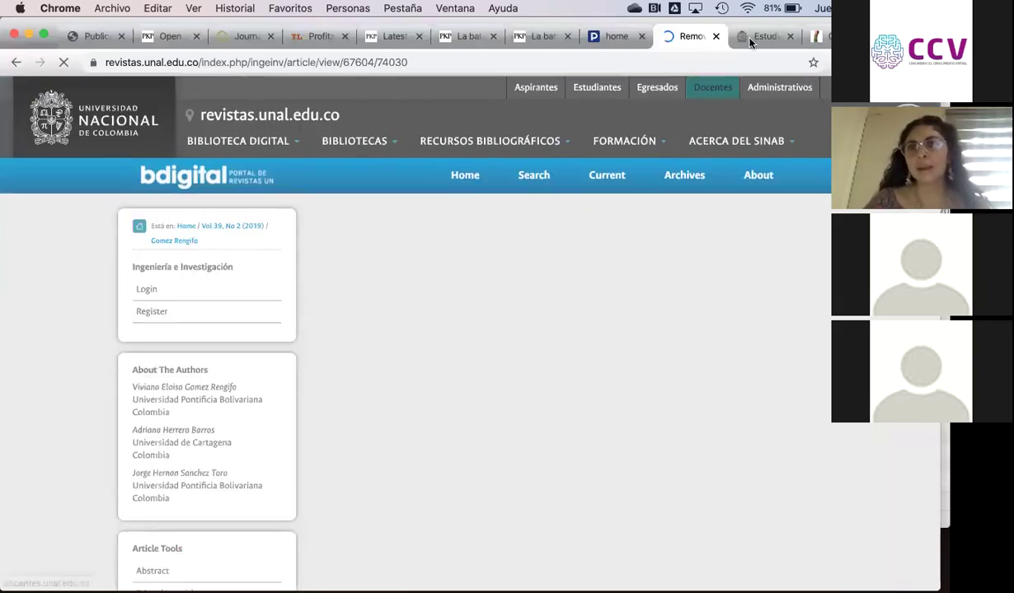
Step: Compare the Revista Facultad Nacional de Agronomía Medellín XHTML article with the Estudios Demográficos y Urbanos HTML article, and return to the latter's beginning
{"action": "left_click", "coordinate": [751, 36]}
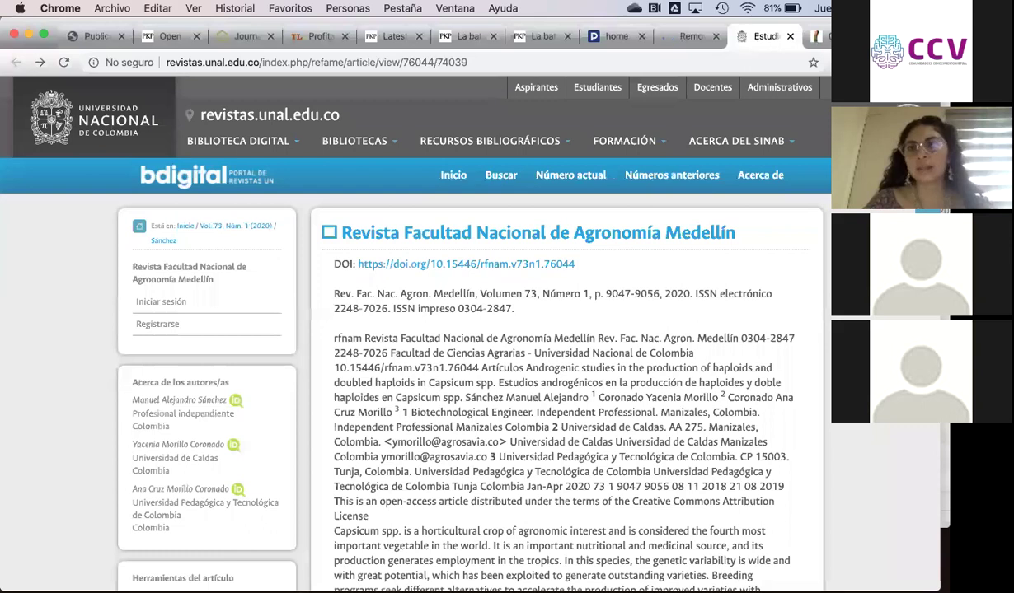
{"action": "key", "text": "ctrl+Tab"}
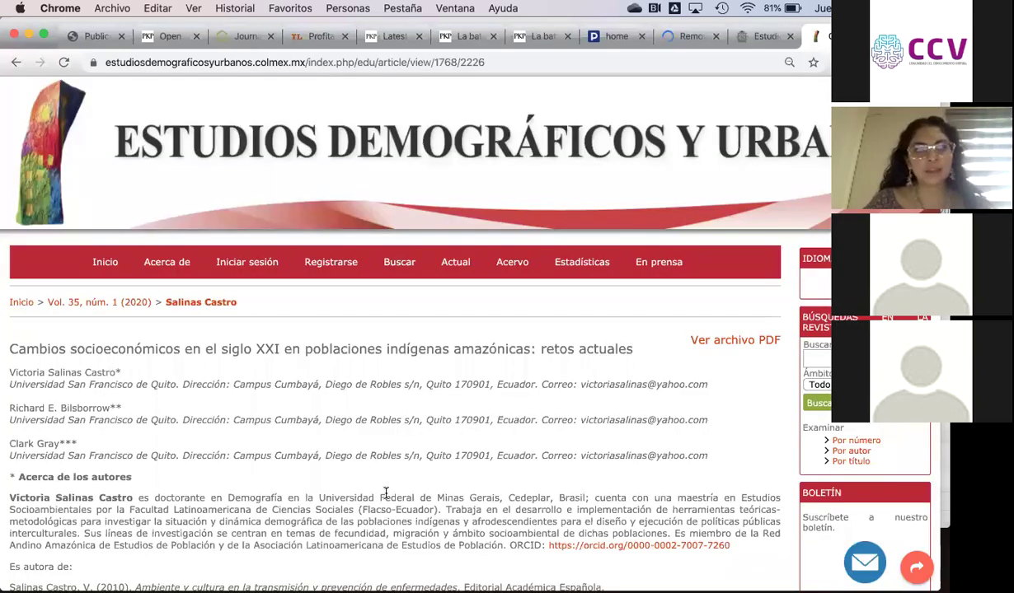
{"action": "scroll", "coordinate": [386, 492], "scroll_direction": "down", "scroll_amount": 10}
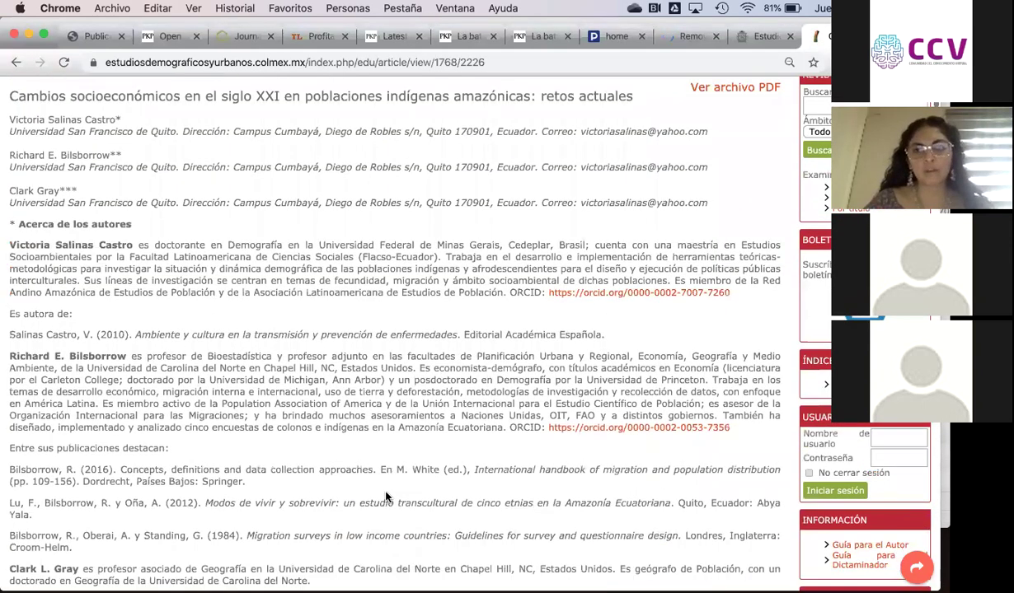
{"action": "scroll", "coordinate": [386, 497], "scroll_direction": "down", "scroll_amount": 3}
{"action": "scroll", "coordinate": [385, 495], "scroll_direction": "up", "scroll_amount": 15}
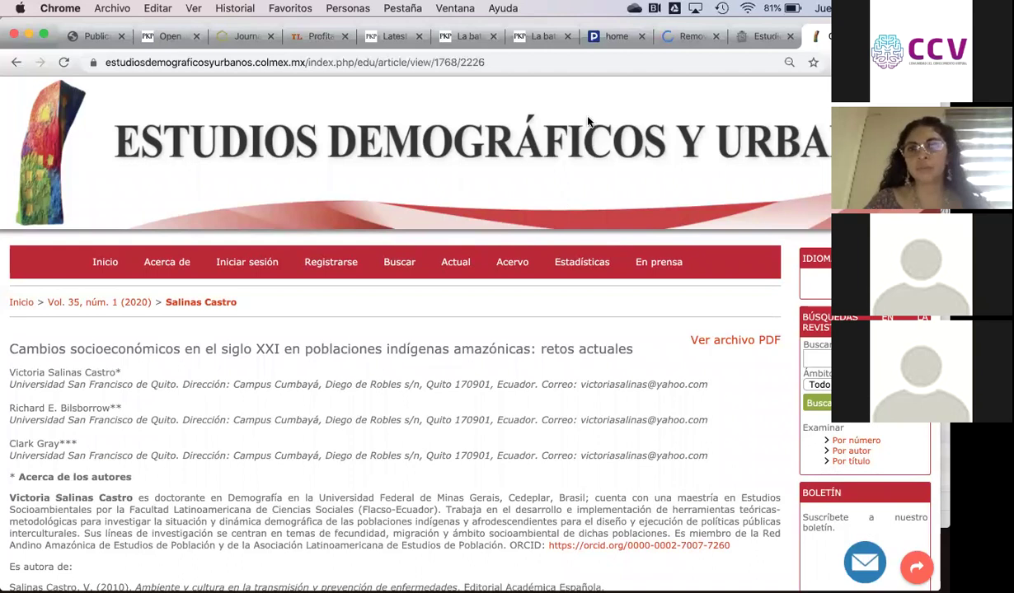
Step: Search the web in a new tab for "repositorio universidad nacional de colombia" and open the Repositorio institucional UN site
{"action": "left_click", "coordinate": [660, 37]}
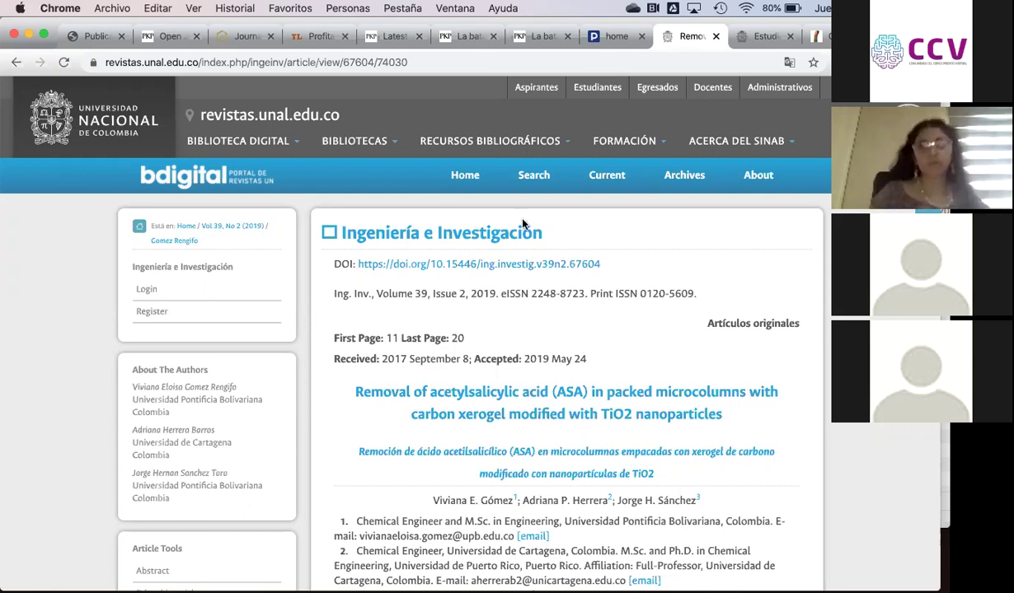
{"action": "key", "text": "cmd+t"}
{"action": "type", "text": "redalyc.org"}
{"action": "key", "text": "Return"}
{"action": "key", "text": "cmd+l"}
{"action": "type", "text": "repositorio"}
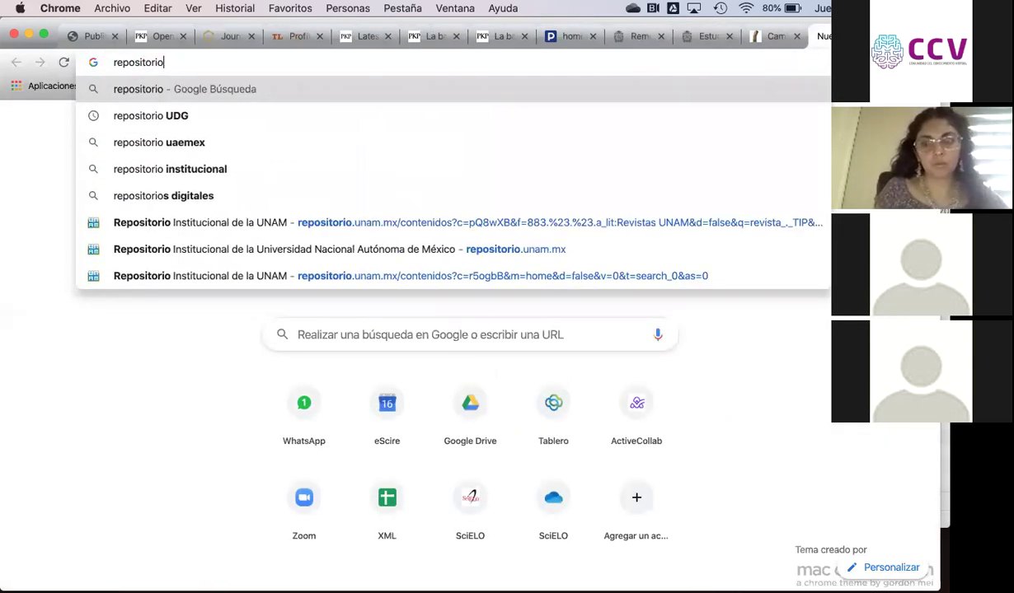
{"action": "type", "text": " universidad nac"}
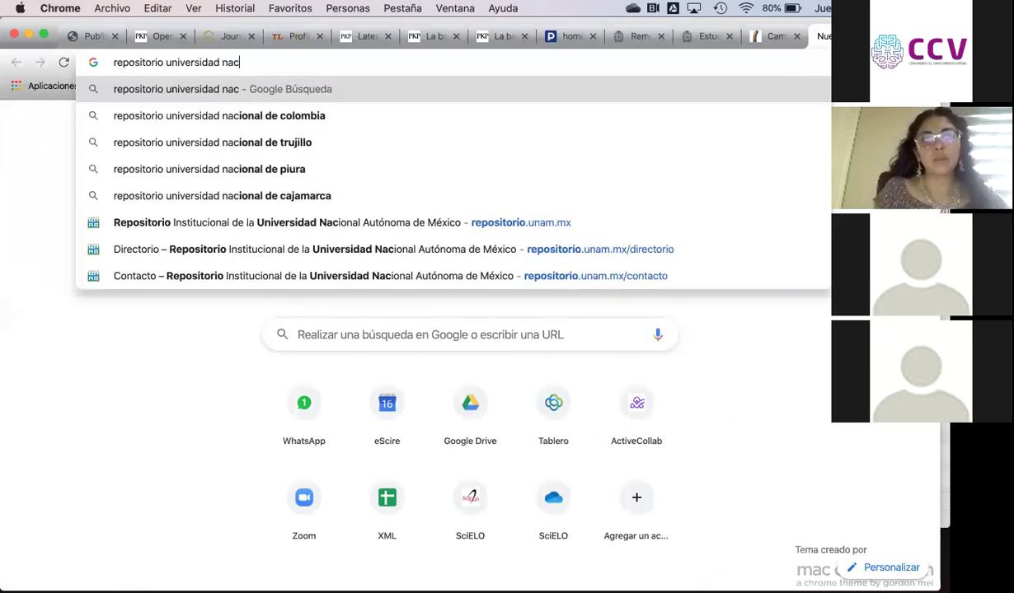
{"action": "type", "text": "ional de colombia"}
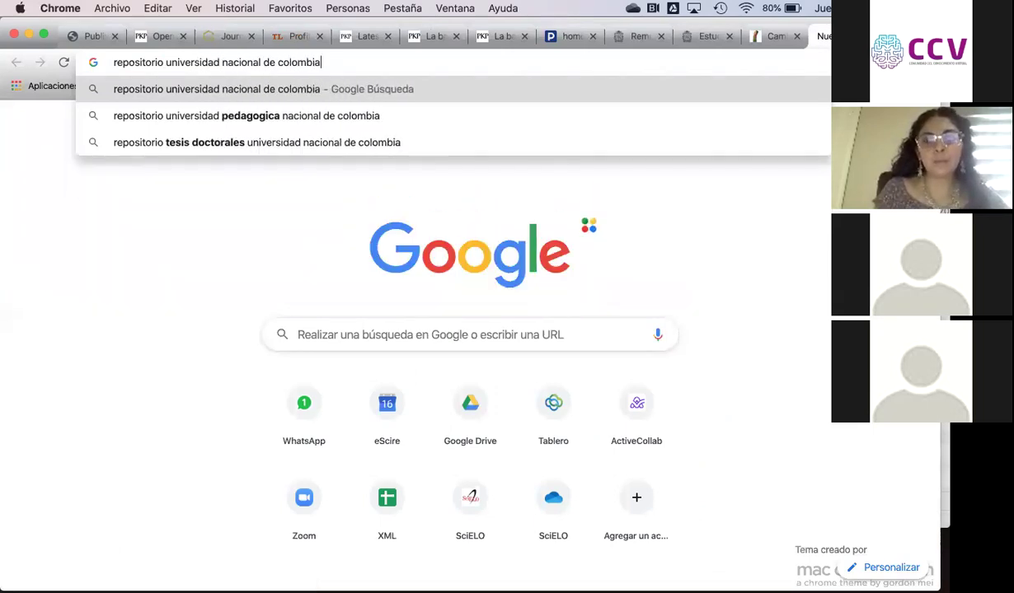
{"action": "key", "text": "Return"}
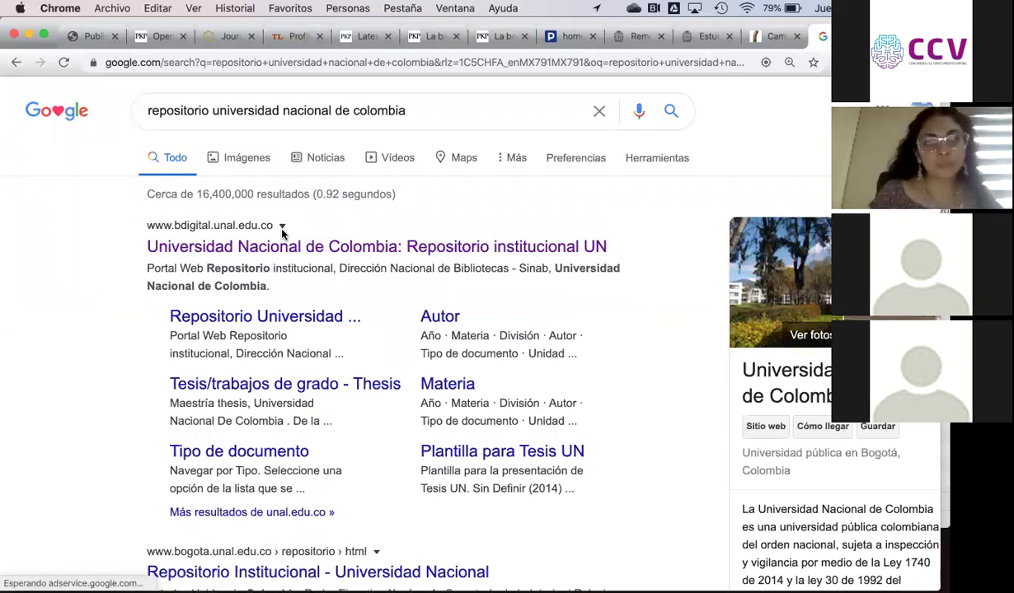
{"action": "left_click", "coordinate": [272, 246]}
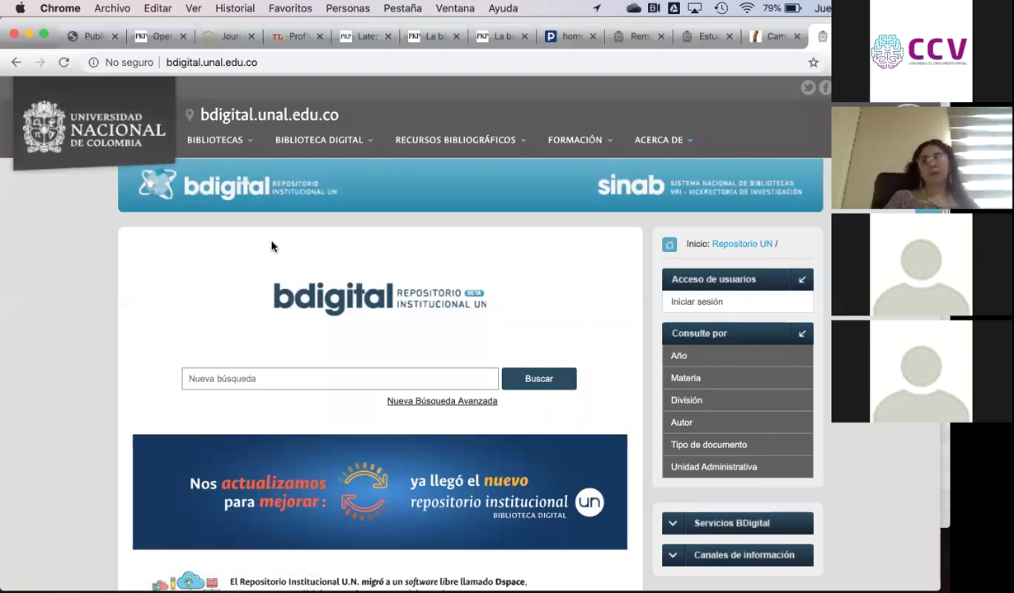
Step: Search the institutional repository for "revistas"
{"action": "scroll", "coordinate": [159, 360], "scroll_direction": "down", "scroll_amount": 5}
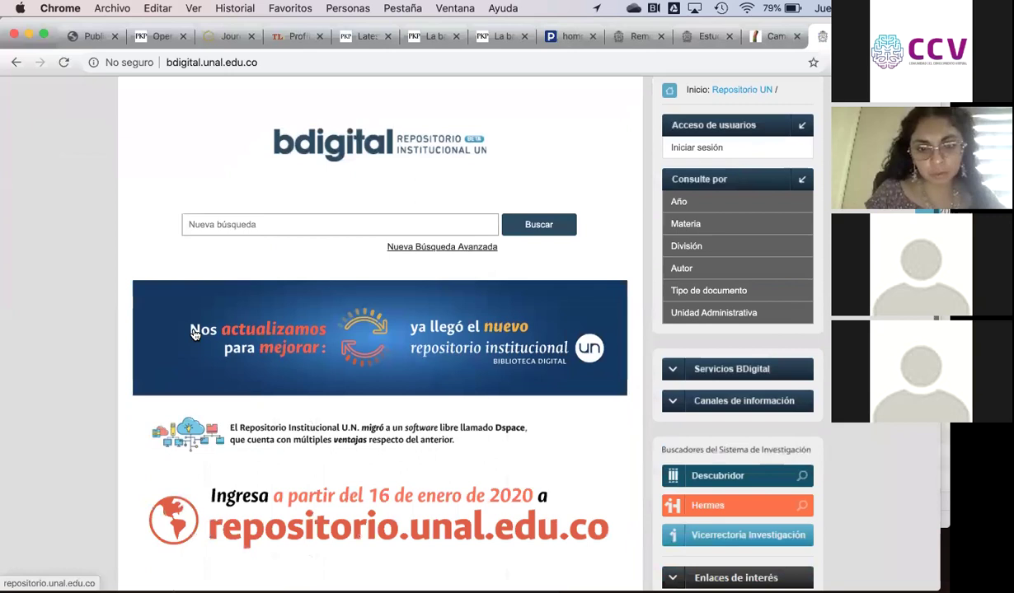
{"action": "left_click", "coordinate": [217, 225]}
{"action": "type", "text": "revistas"}
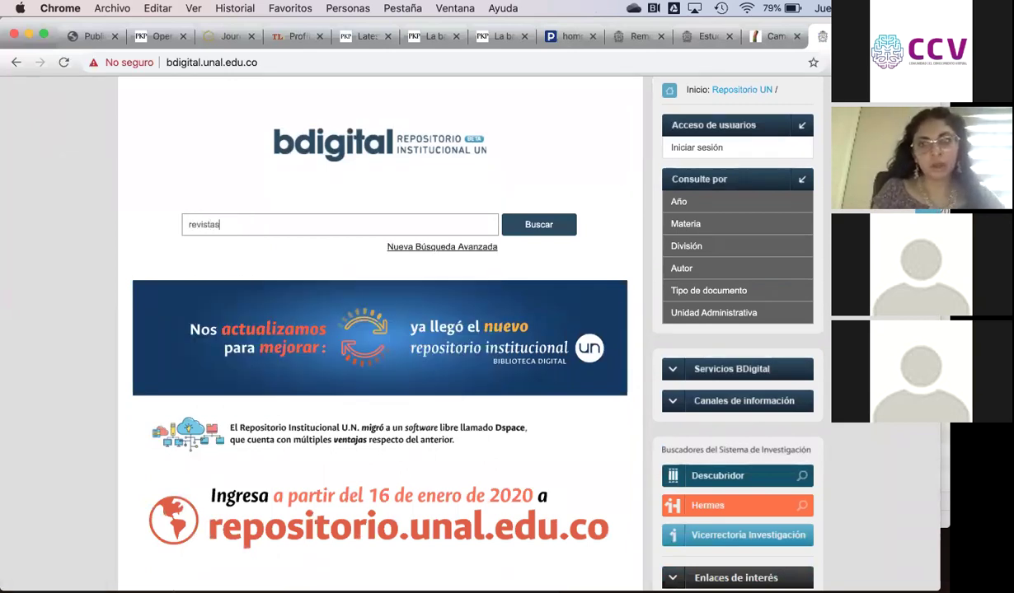
{"action": "key", "text": "Return"}
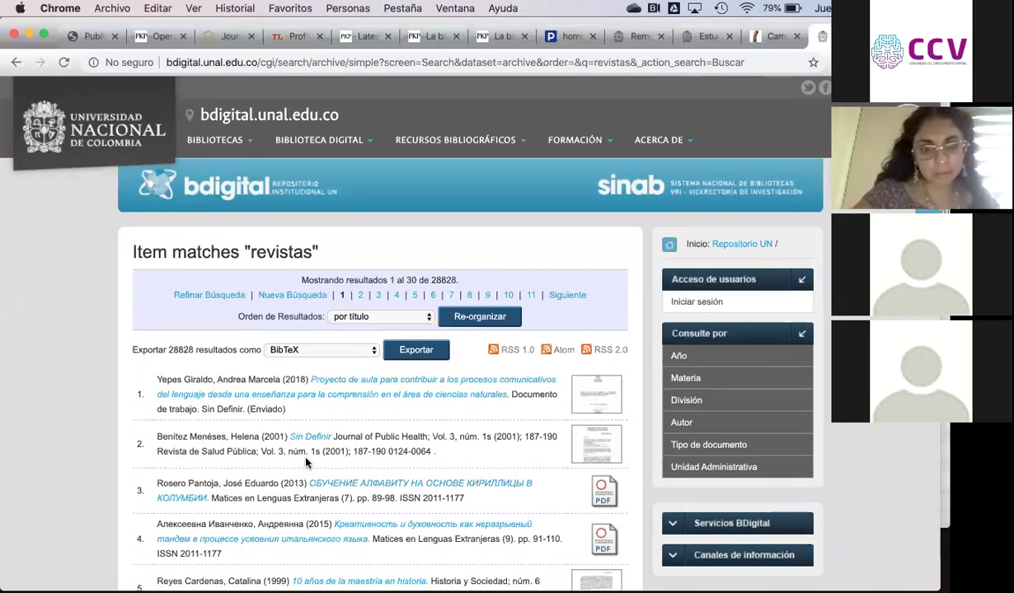
Step: Examine the file formats offered in the results, view the PDF of result 15, "20 years of 'analisis politico'", and return to the list
{"action": "scroll", "coordinate": [305, 466], "scroll_direction": "down", "scroll_amount": 1}
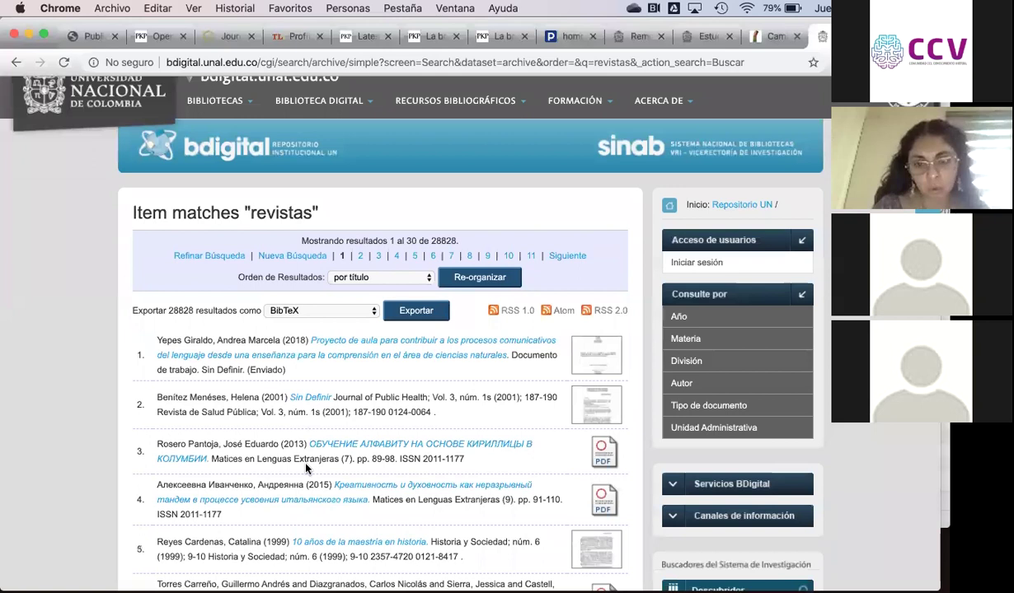
{"action": "scroll", "coordinate": [304, 468], "scroll_direction": "down", "scroll_amount": 2}
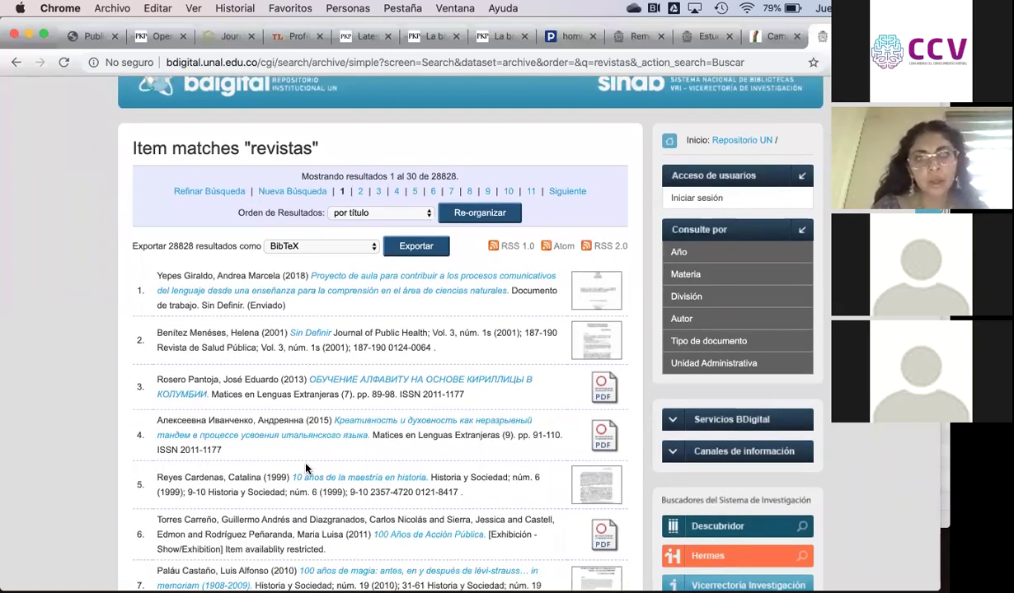
{"action": "scroll", "coordinate": [307, 468], "scroll_direction": "down", "scroll_amount": 3}
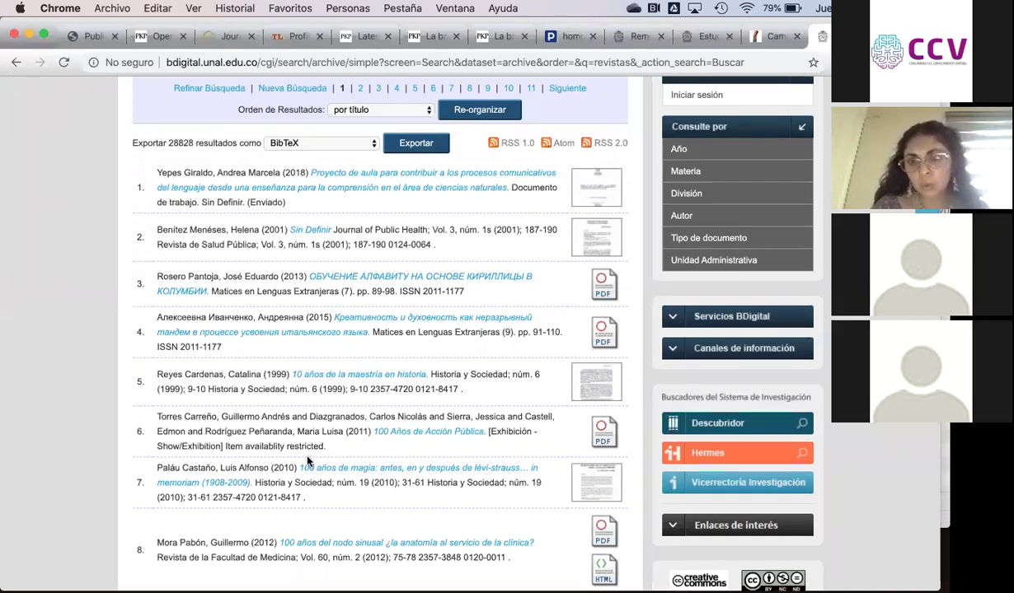
{"action": "scroll", "coordinate": [308, 461], "scroll_direction": "down", "scroll_amount": 3}
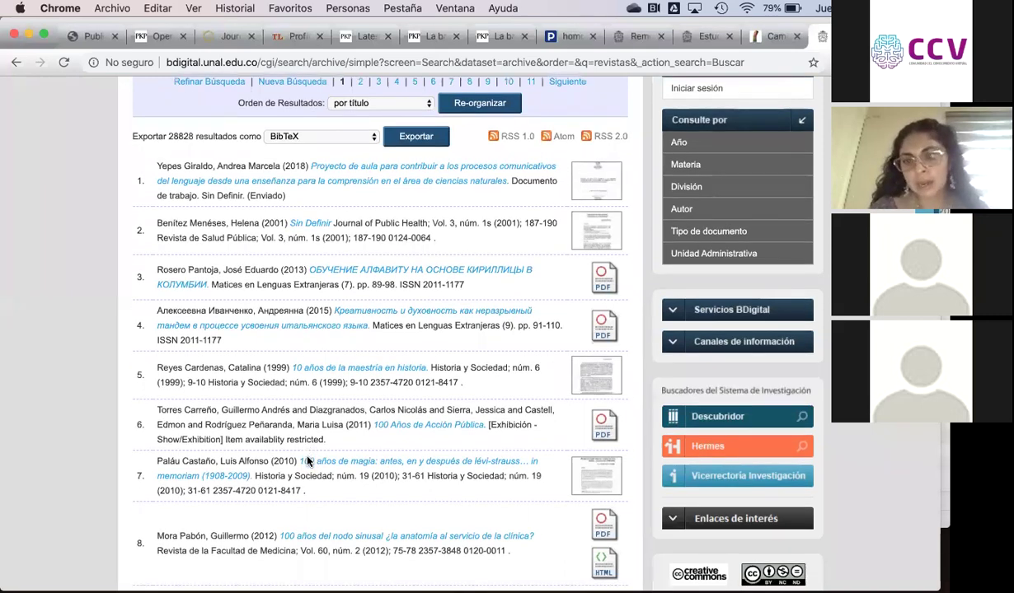
{"action": "scroll", "coordinate": [307, 461], "scroll_direction": "down", "scroll_amount": 8}
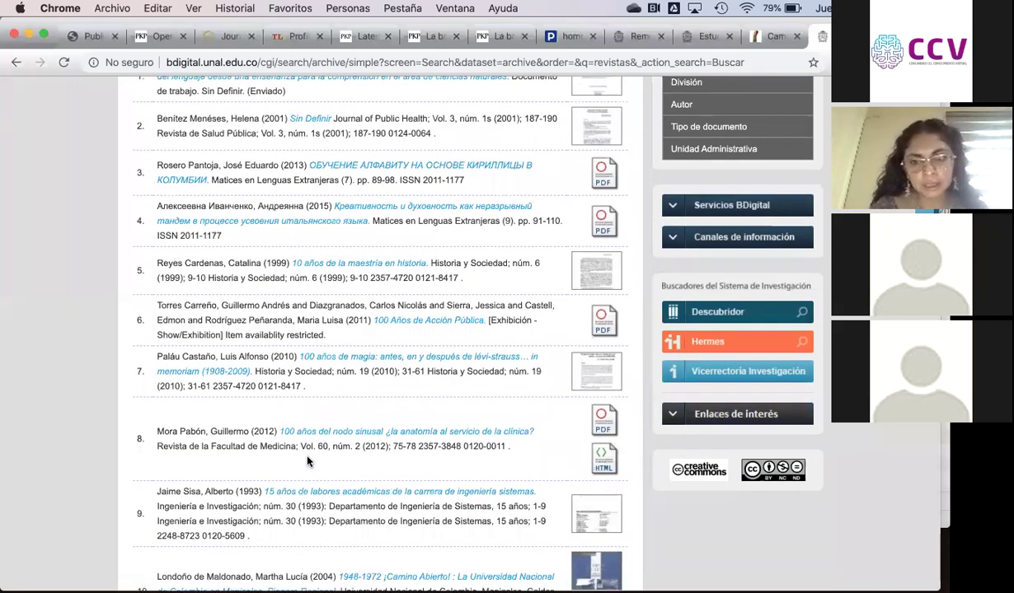
{"action": "scroll", "coordinate": [307, 462], "scroll_direction": "down", "scroll_amount": 3}
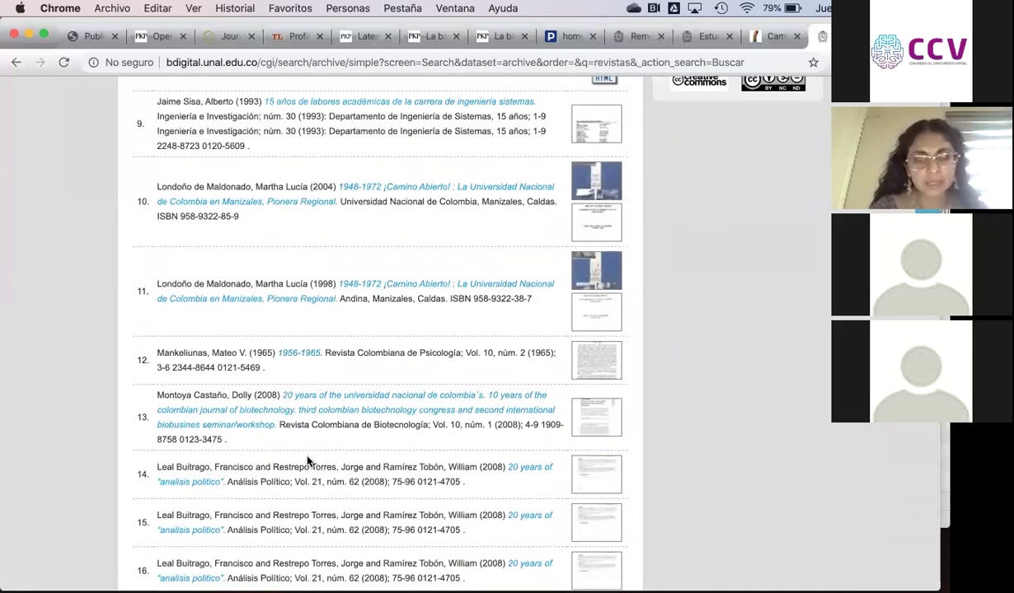
{"action": "scroll", "coordinate": [308, 461], "scroll_direction": "down", "scroll_amount": 2}
{"action": "double_click", "coordinate": [274, 466]}
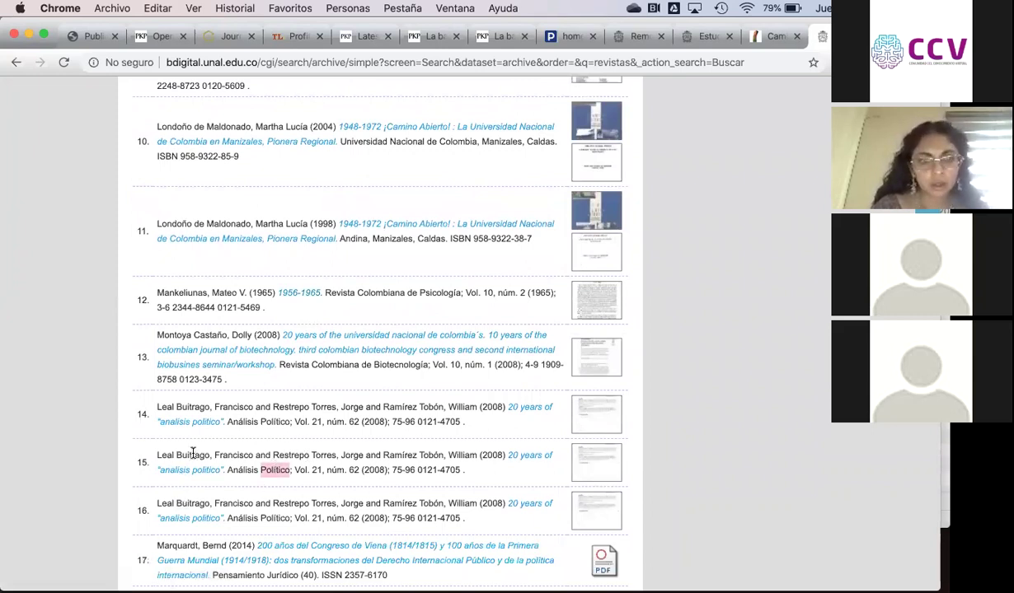
{"action": "left_click", "coordinate": [582, 468]}
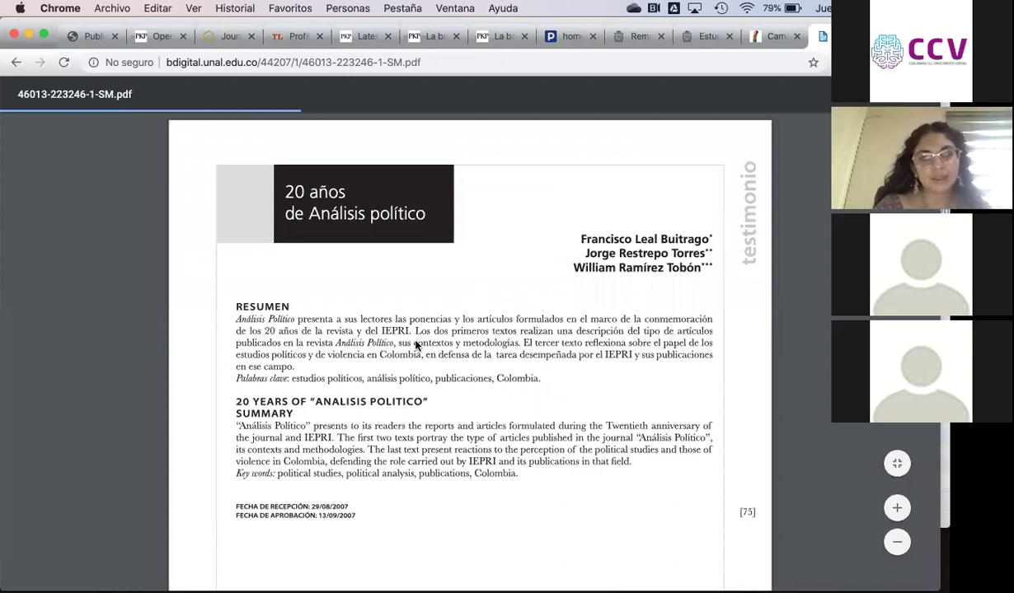
{"action": "left_click", "coordinate": [16, 62]}
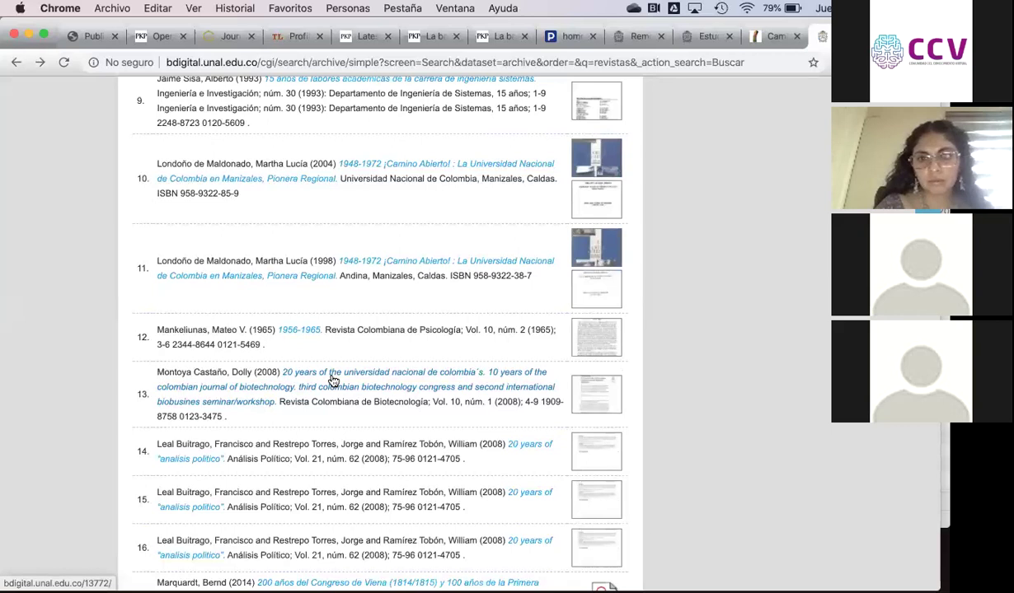
Step: View the results page's source code, search it for "dspace", and close the source view
{"action": "scroll", "coordinate": [332, 380], "scroll_direction": "up", "scroll_amount": 12}
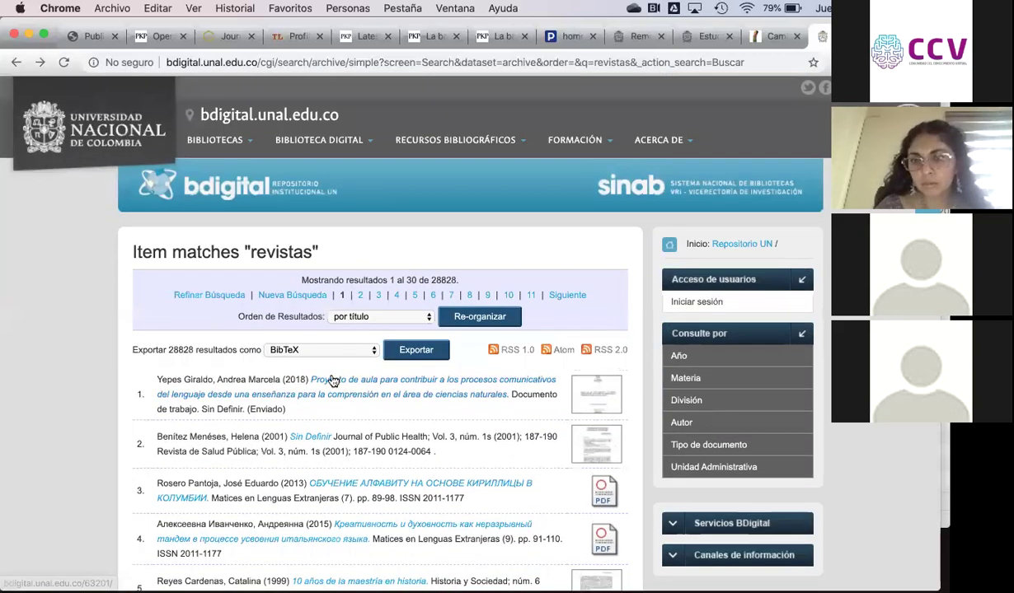
{"action": "right_click", "coordinate": [63, 231]}
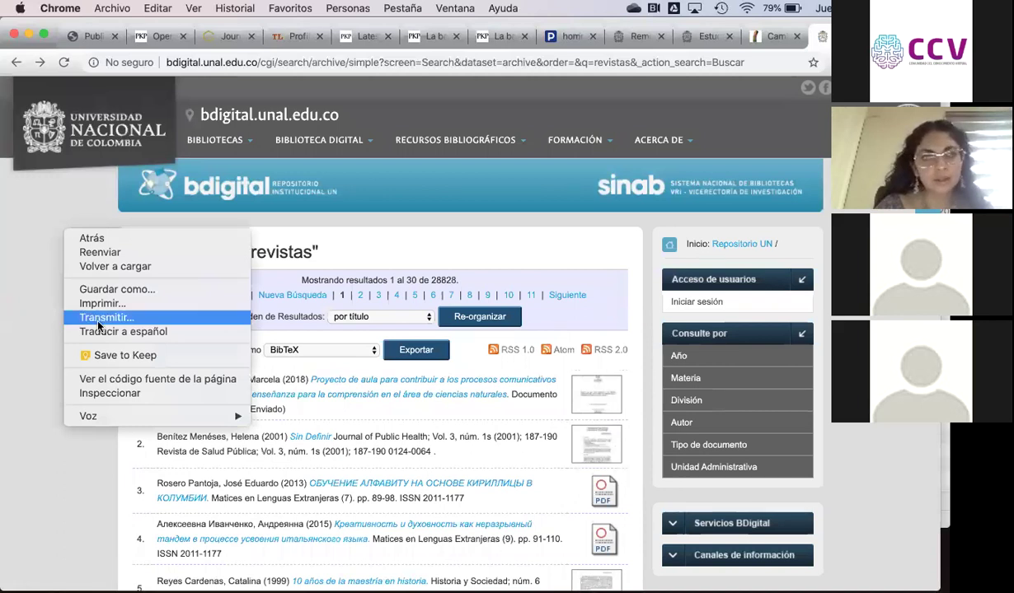
{"action": "left_click", "coordinate": [104, 379]}
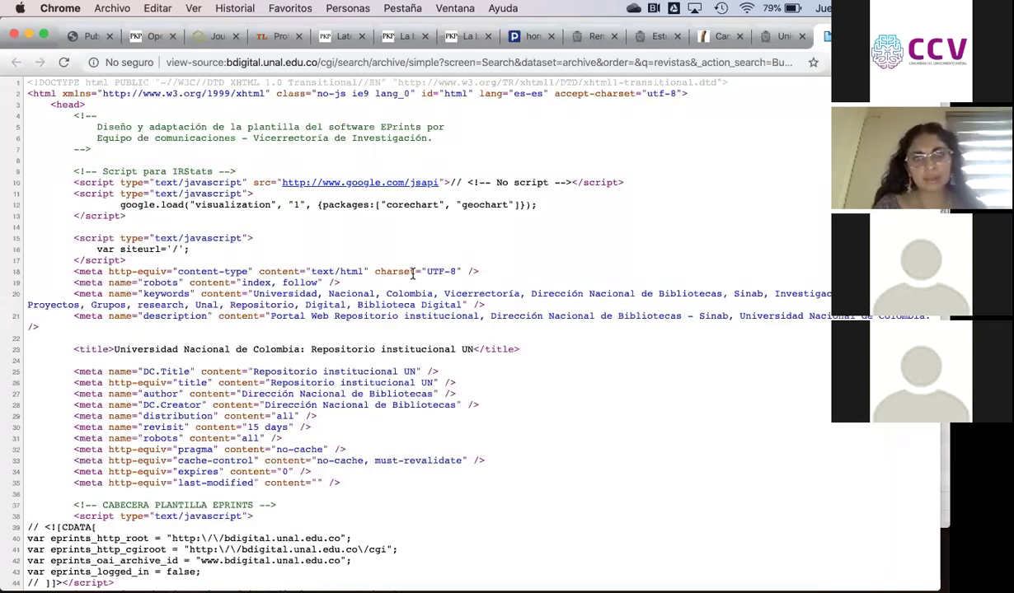
{"action": "key", "text": "super+f"}
{"action": "type", "text": "dspace"}
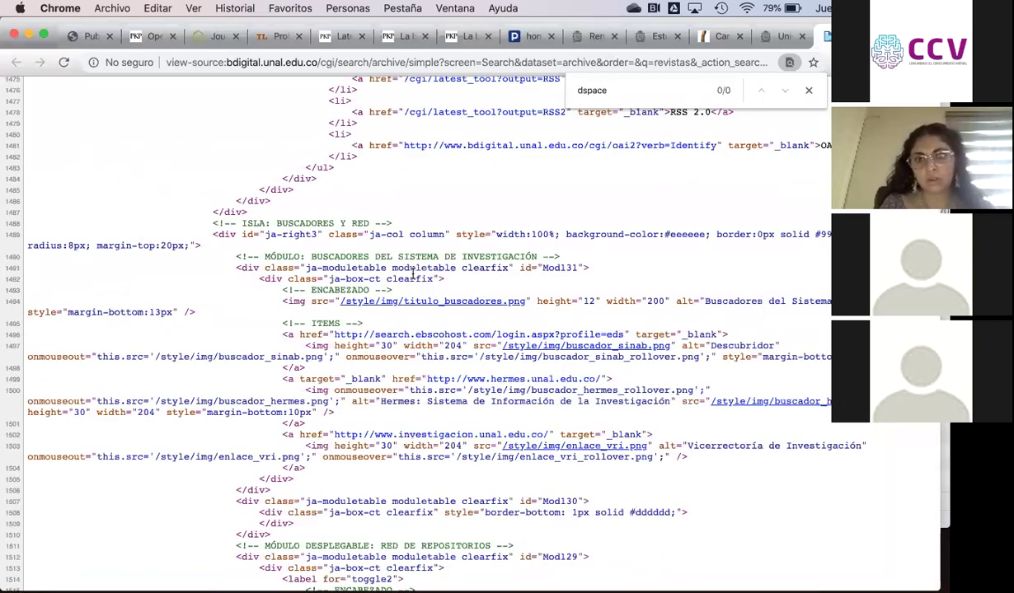
{"action": "key", "text": "Escape"}
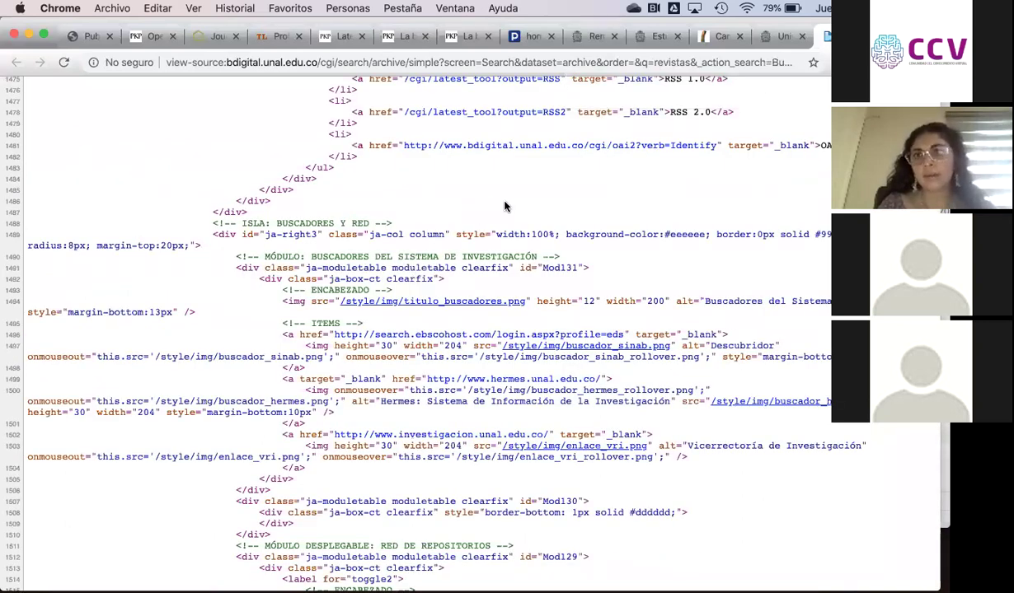
{"action": "key", "text": "super+w"}
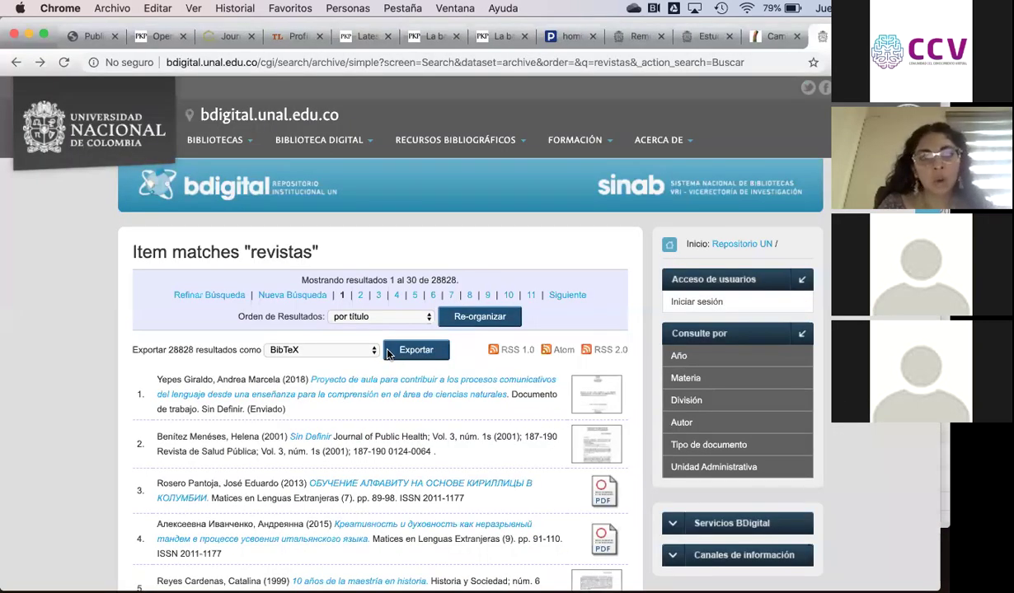
Step: Open the PDF of result 14, "20 years of 'analisis politico'", examine its first two pages, and close the repository tab
{"action": "scroll", "coordinate": [375, 362], "scroll_direction": "down", "scroll_amount": 2}
{"action": "scroll", "coordinate": [422, 437], "scroll_direction": "down", "scroll_amount": 10}
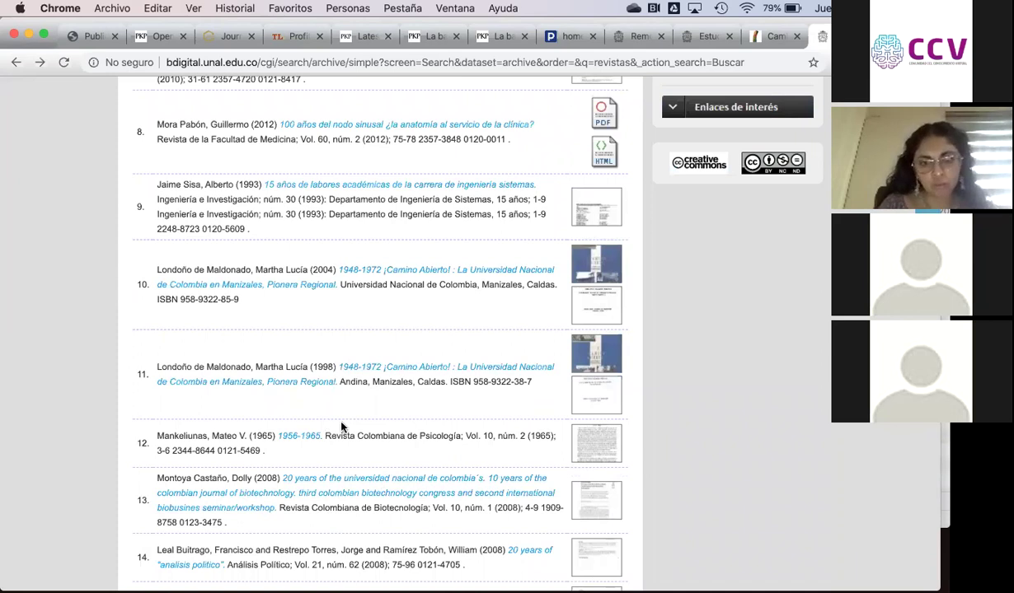
{"action": "scroll", "coordinate": [371, 429], "scroll_direction": "down", "scroll_amount": 2}
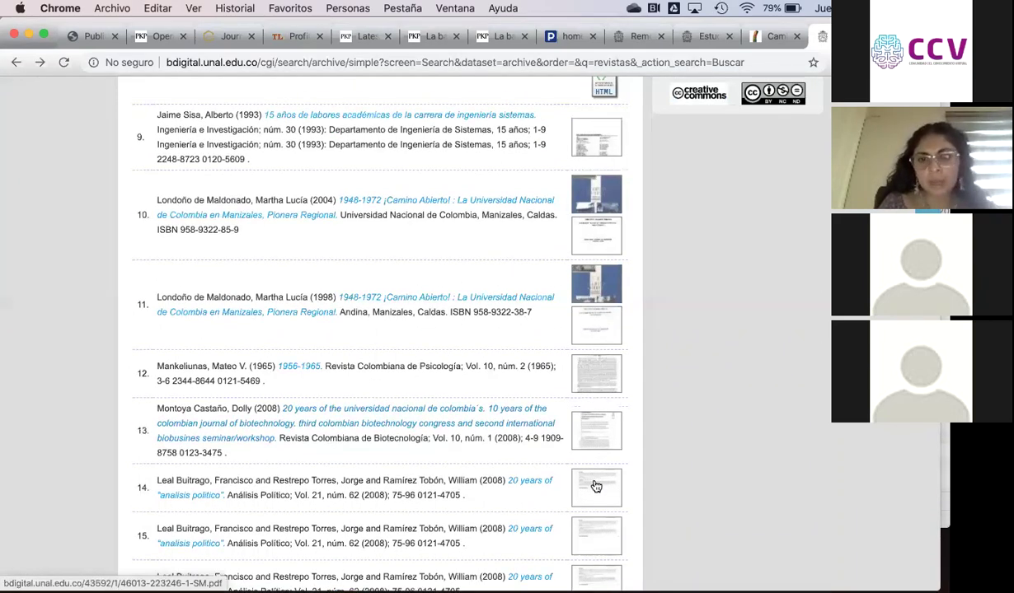
{"action": "triple_click", "coordinate": [340, 484]}
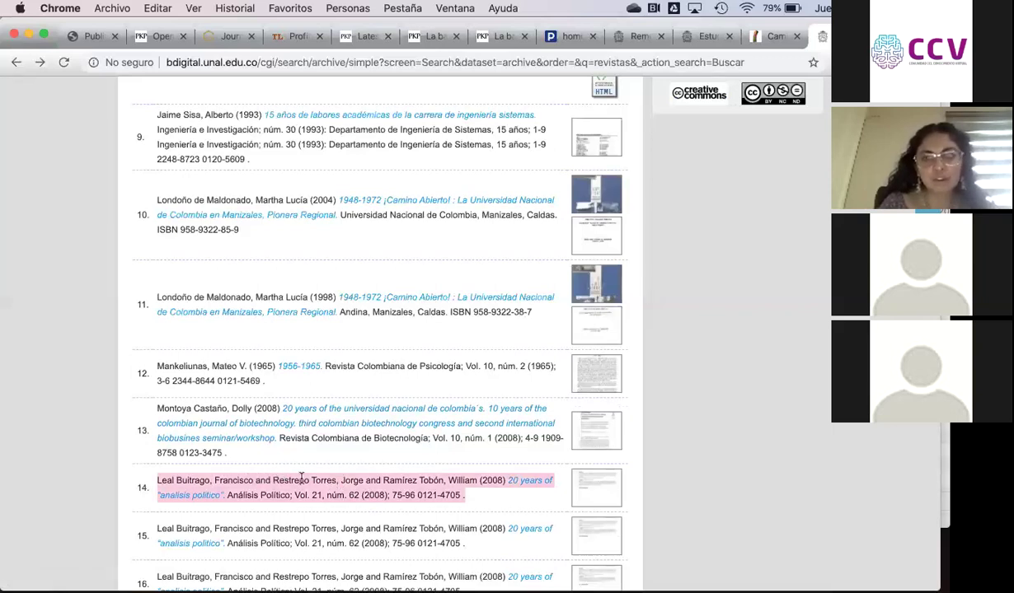
{"action": "left_click", "coordinate": [577, 496]}
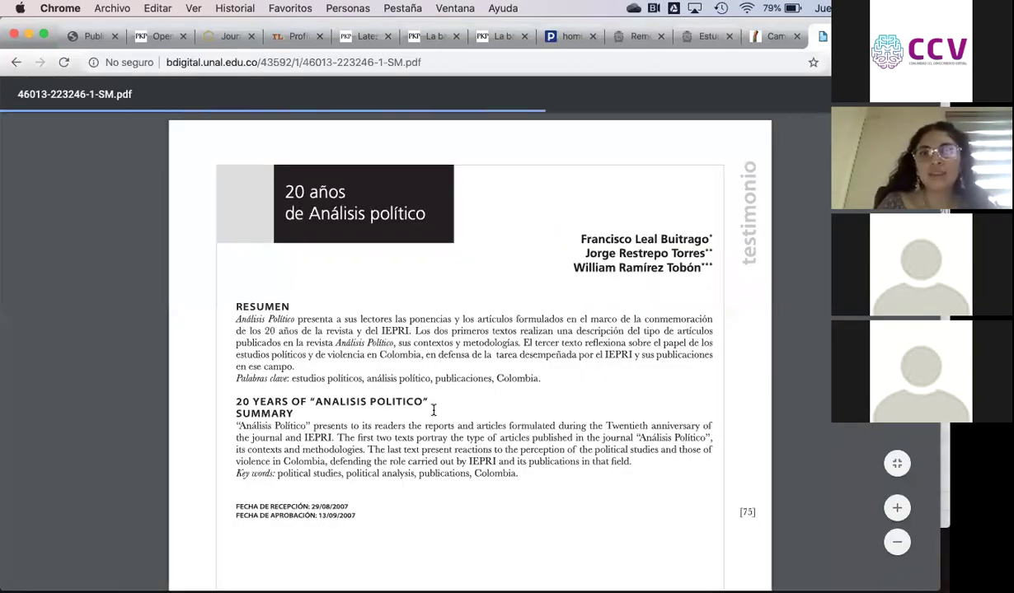
{"action": "key", "text": "XF86AudioLowerVolume"}
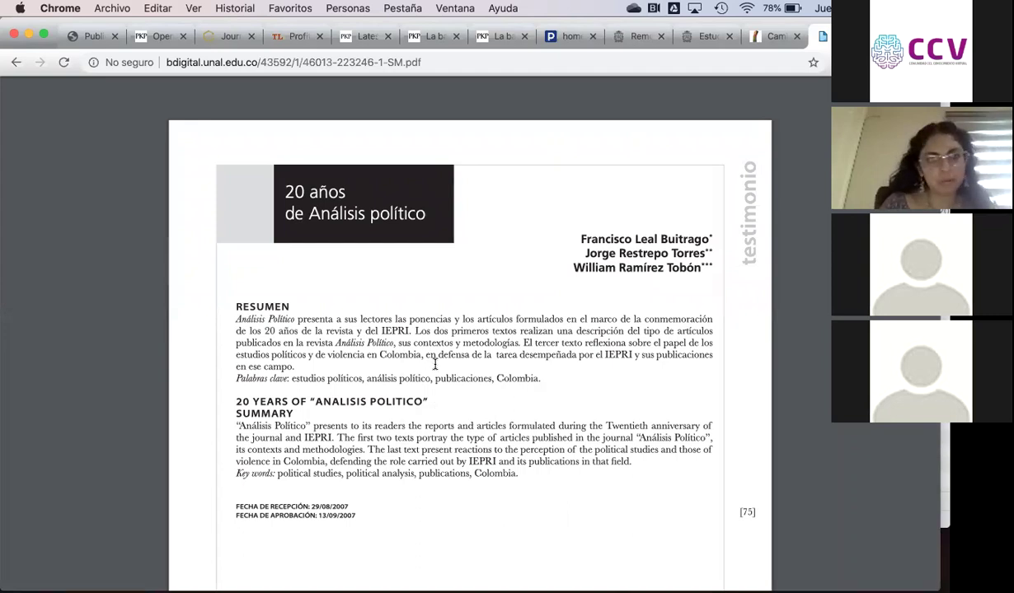
{"action": "scroll", "coordinate": [476, 357], "scroll_direction": "down", "scroll_amount": 7}
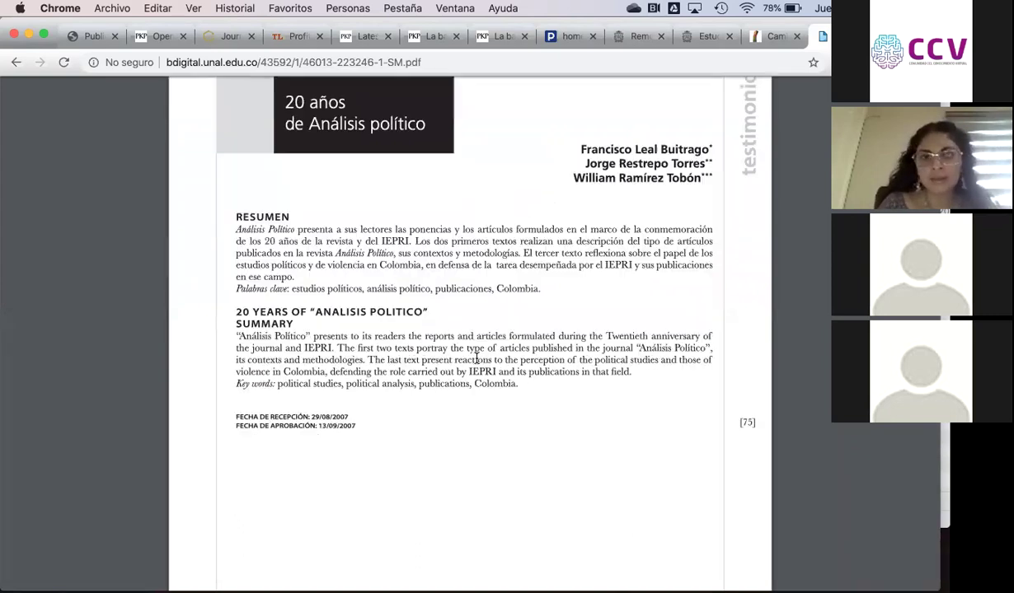
{"action": "scroll", "coordinate": [476, 357], "scroll_direction": "down", "scroll_amount": 5}
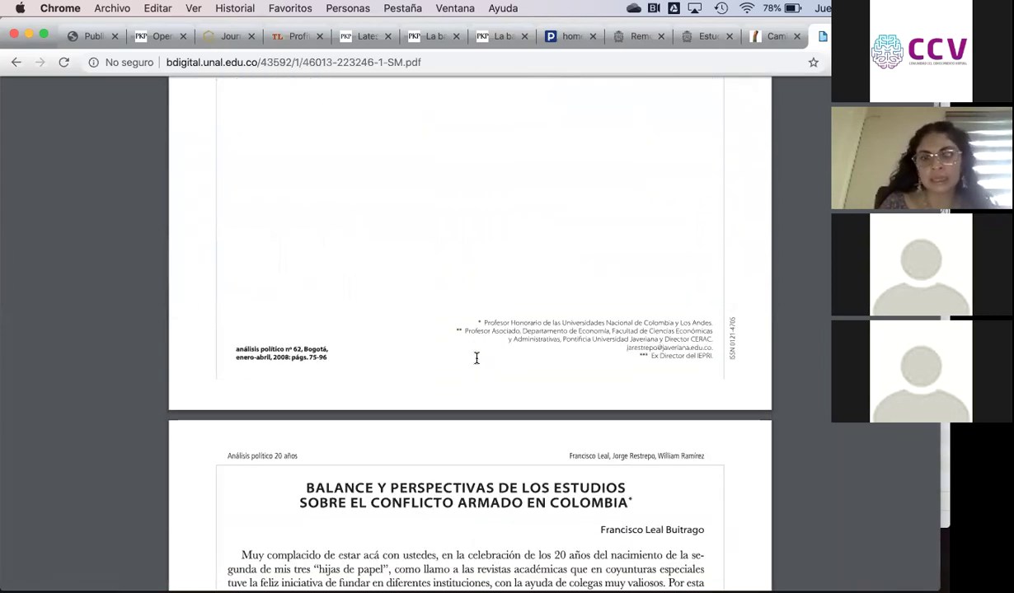
{"action": "scroll", "coordinate": [476, 358], "scroll_direction": "down", "scroll_amount": 3}
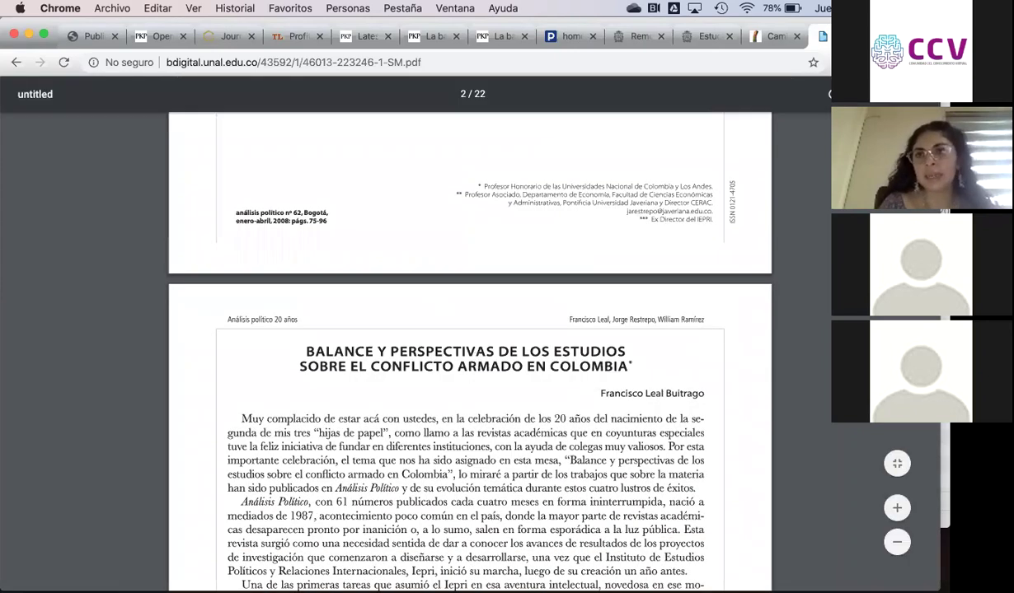
{"action": "key", "text": "super+w"}
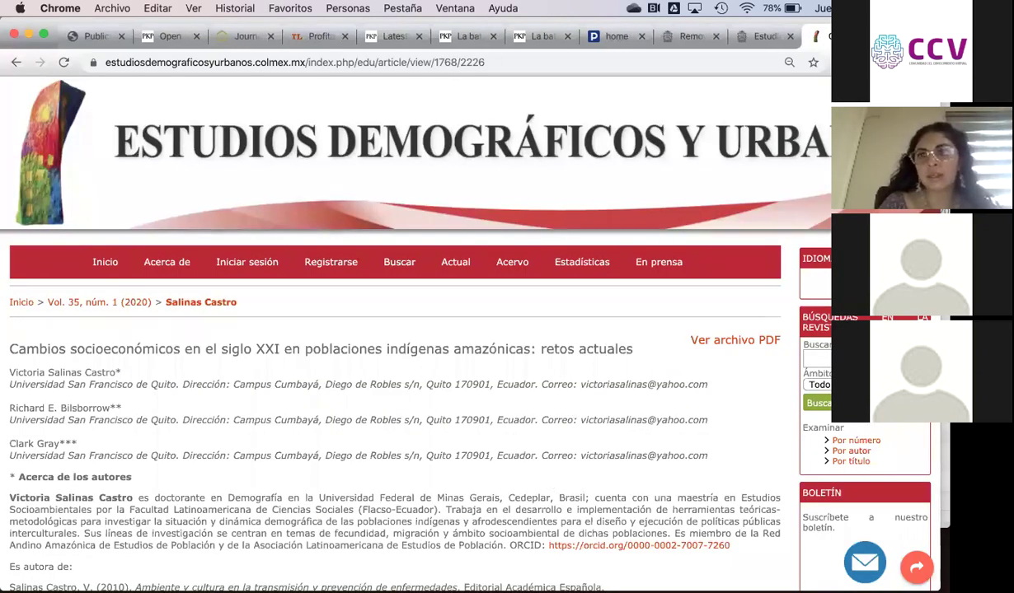
Step: Open a new browser tab
{"action": "key", "text": "super+t"}
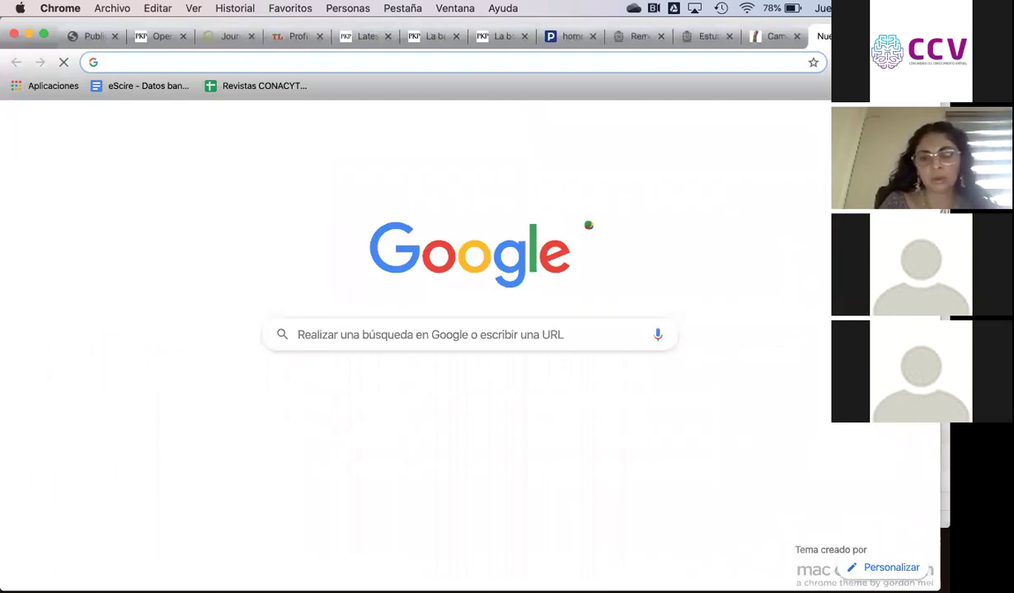
{"action": "type", "text": "una"}
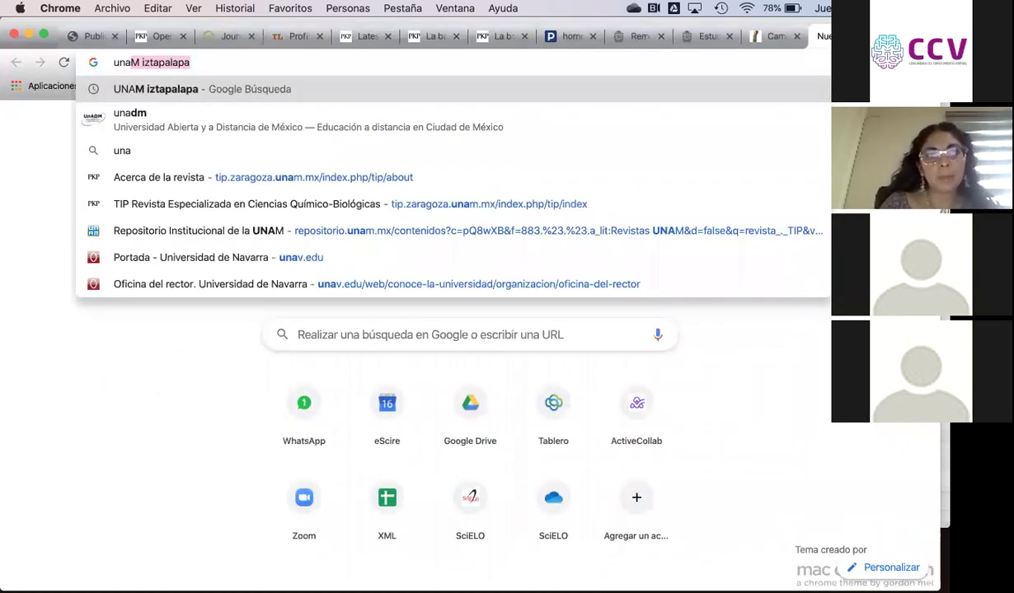
{"action": "key", "text": "BackSpace"}
{"action": "key", "text": "BackSpace"}
{"action": "key", "text": "BackSpace"}
{"action": "key", "text": "BackSpace"}
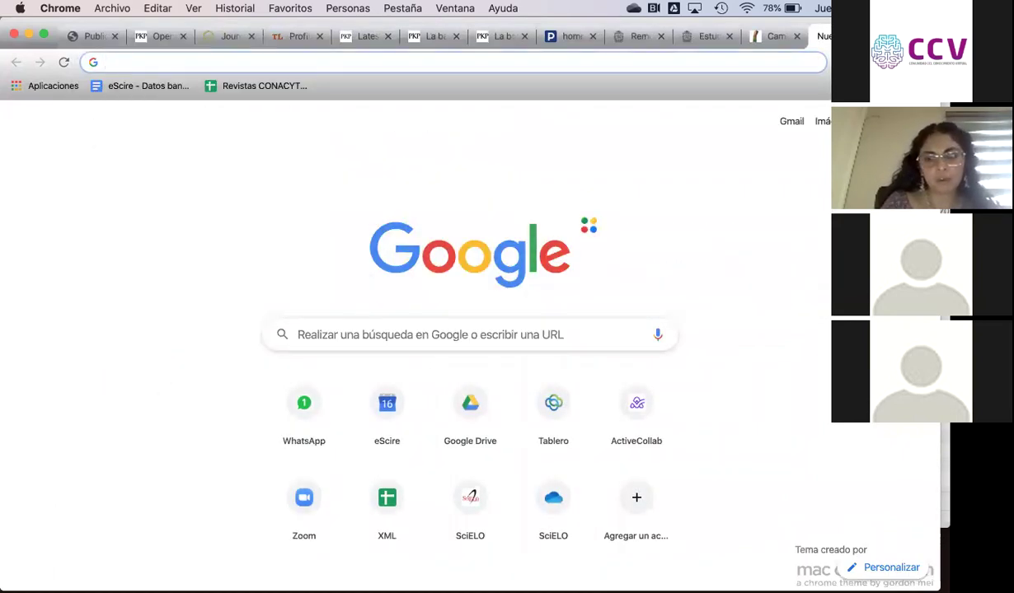
Step: Search Google for "universidad distrital de colombia", then refine the query to "universidad distrital de colombia repositorio"
{"action": "type", "text": "universidad distri"}
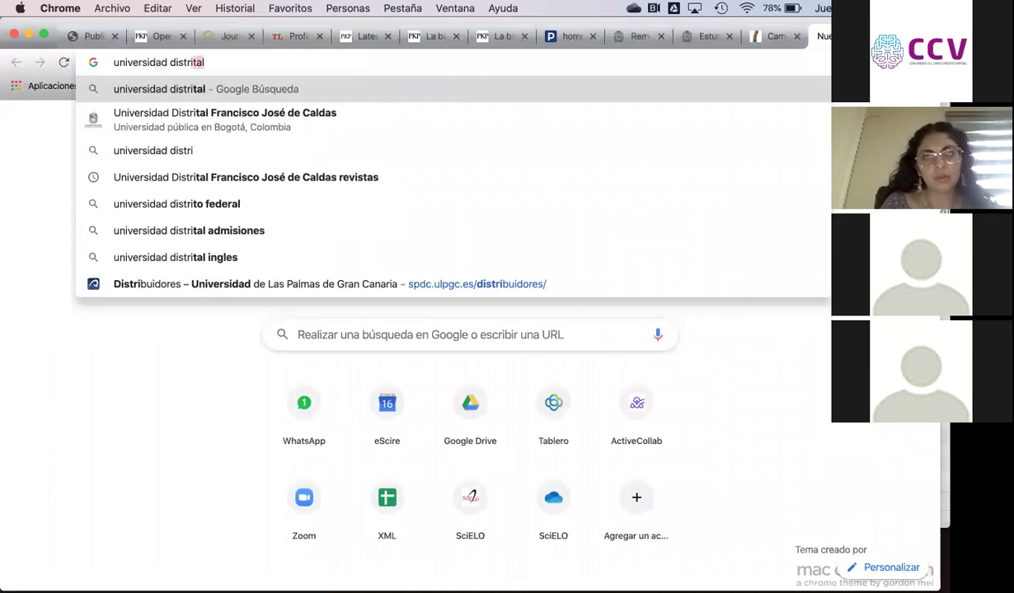
{"action": "type", "text": "tal de colombia"}
{"action": "key", "text": "Return"}
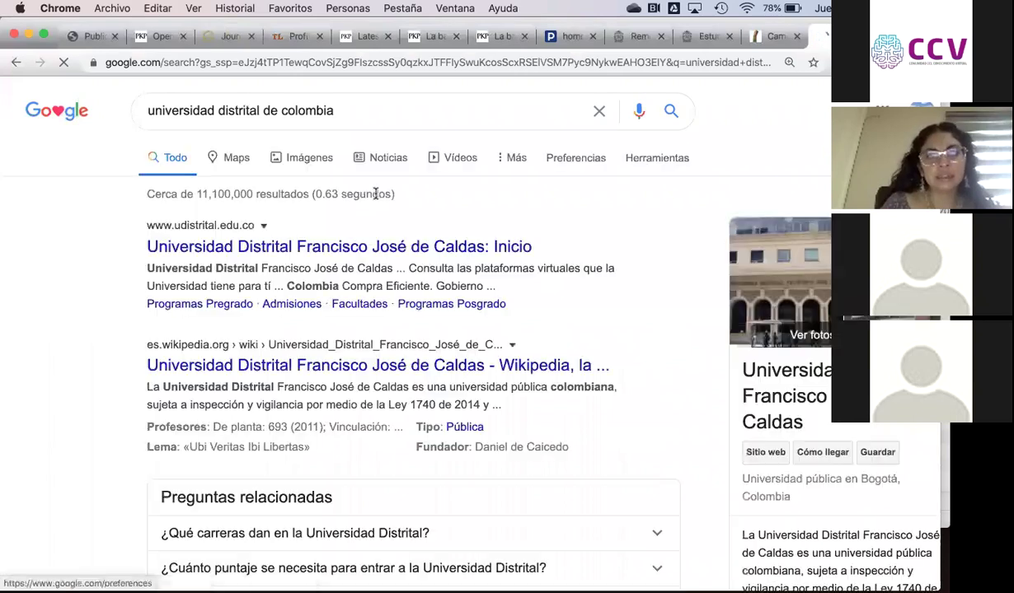
{"action": "left_click", "coordinate": [360, 112]}
{"action": "type", "text": "repositorio"}
{"action": "key", "text": "Return"}
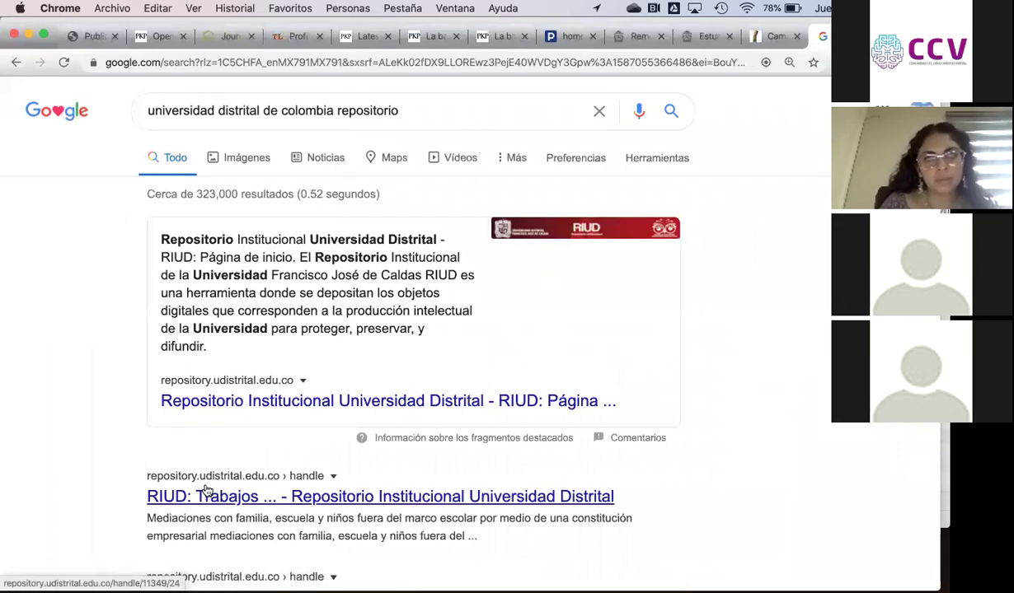
Step: Open the "RIUD: Trabajos" result from the Universidad Distrital repository and examine the community page's browse options and facets
{"action": "left_click", "coordinate": [205, 497]}
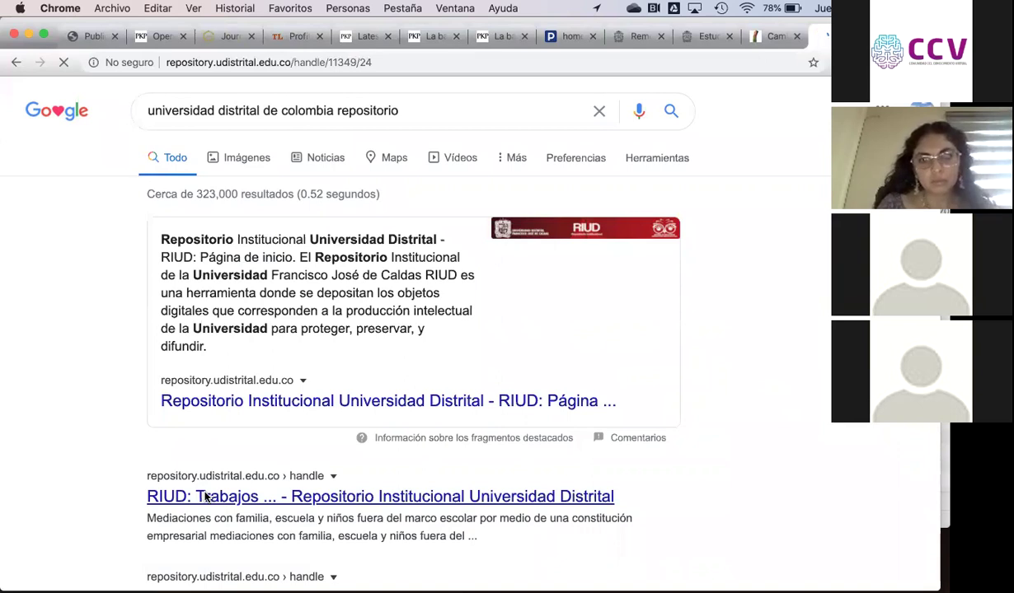
{"action": "scroll", "coordinate": [205, 497], "scroll_direction": "down", "scroll_amount": 2}
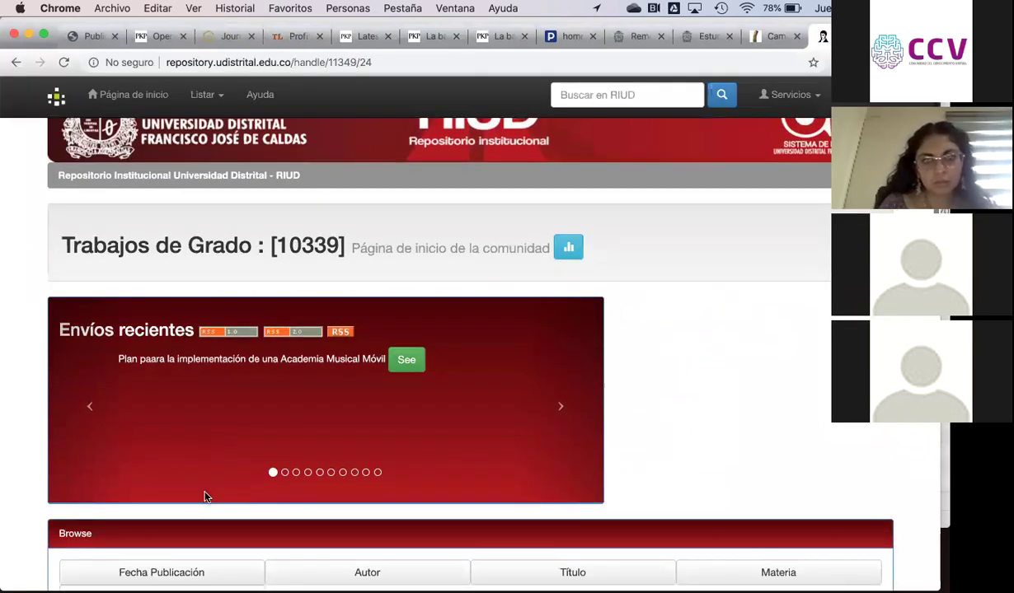
{"action": "scroll", "coordinate": [206, 496], "scroll_direction": "down", "scroll_amount": 10}
{"action": "scroll", "coordinate": [206, 496], "scroll_direction": "down", "scroll_amount": 7}
{"action": "scroll", "coordinate": [205, 497], "scroll_direction": "up", "scroll_amount": 9}
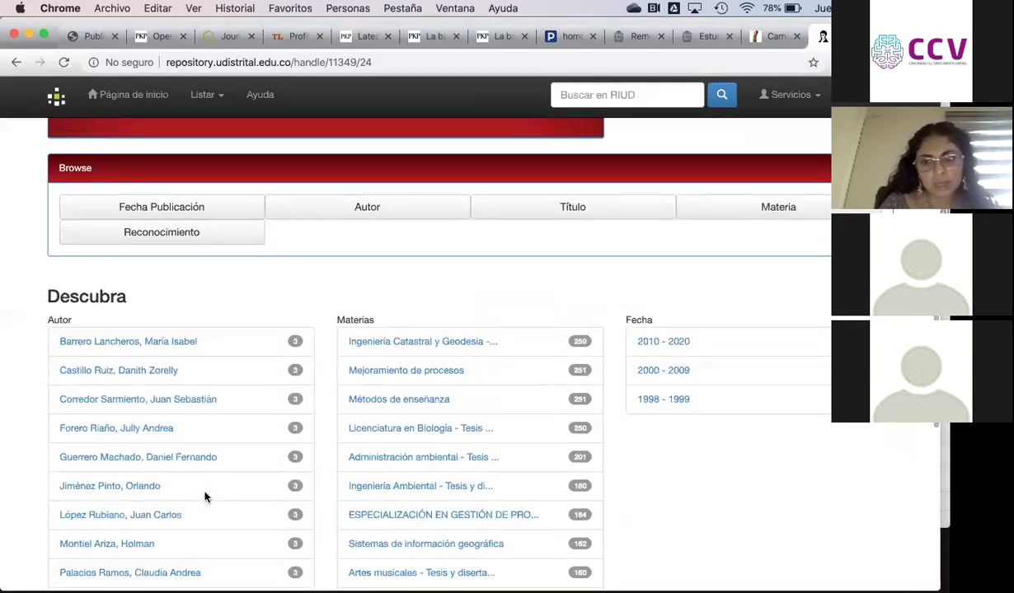
{"action": "scroll", "coordinate": [205, 497], "scroll_direction": "up", "scroll_amount": 10}
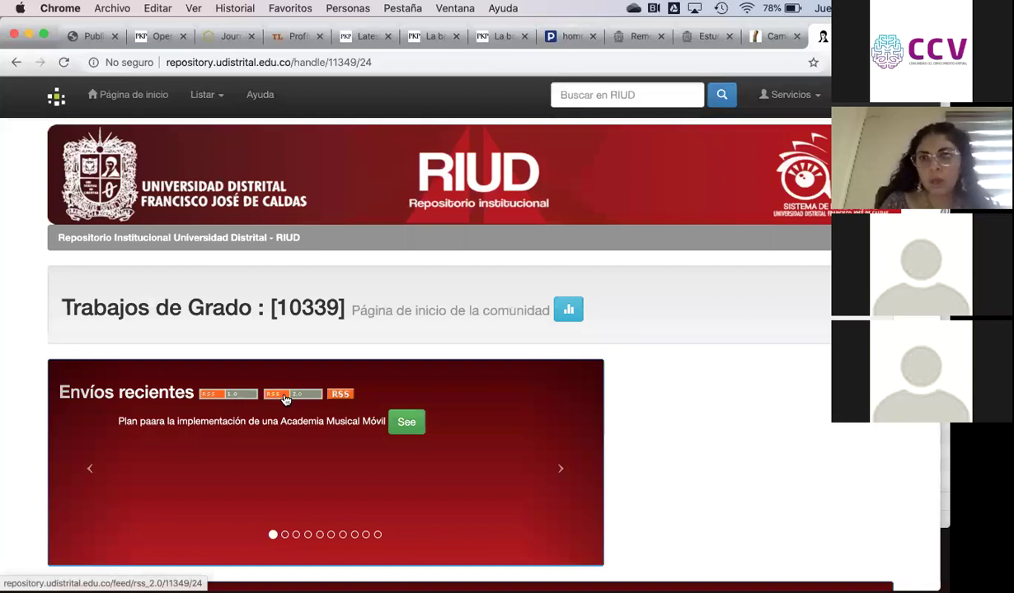
Step: Search the RIUD repository for "revista" and examine the results by community and by item
{"action": "left_click", "coordinate": [575, 94]}
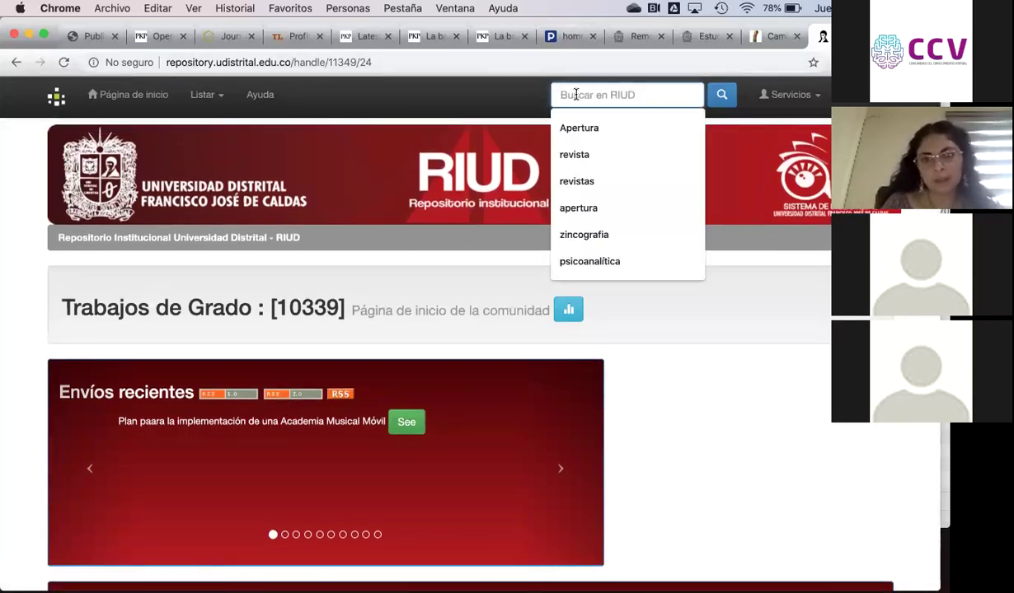
{"action": "type", "text": "revista"}
{"action": "key", "text": "Return"}
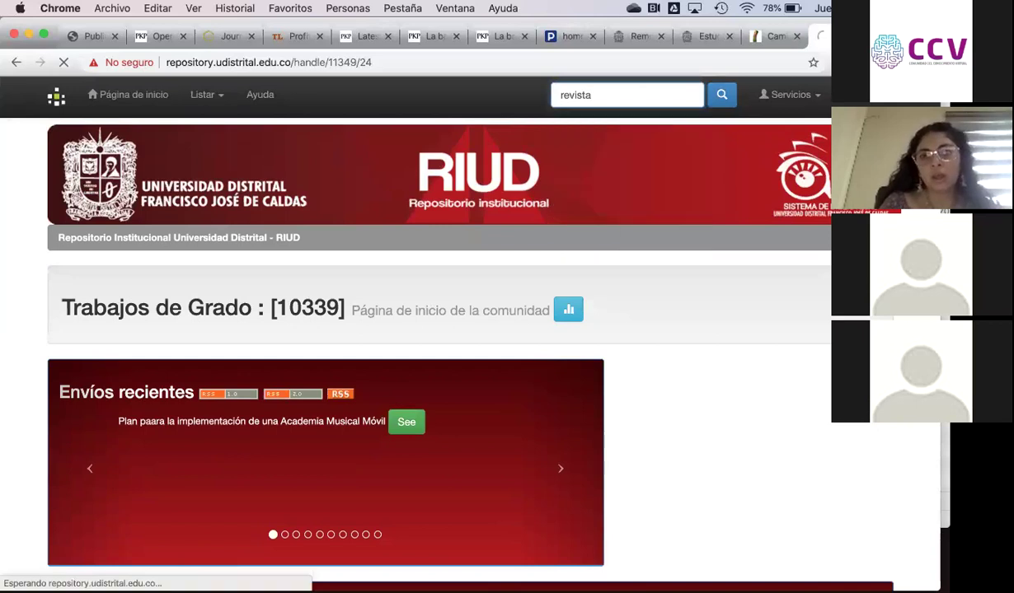
{"action": "scroll", "coordinate": [377, 294], "scroll_direction": "down", "scroll_amount": 3}
{"action": "scroll", "coordinate": [377, 293], "scroll_direction": "down", "scroll_amount": 5}
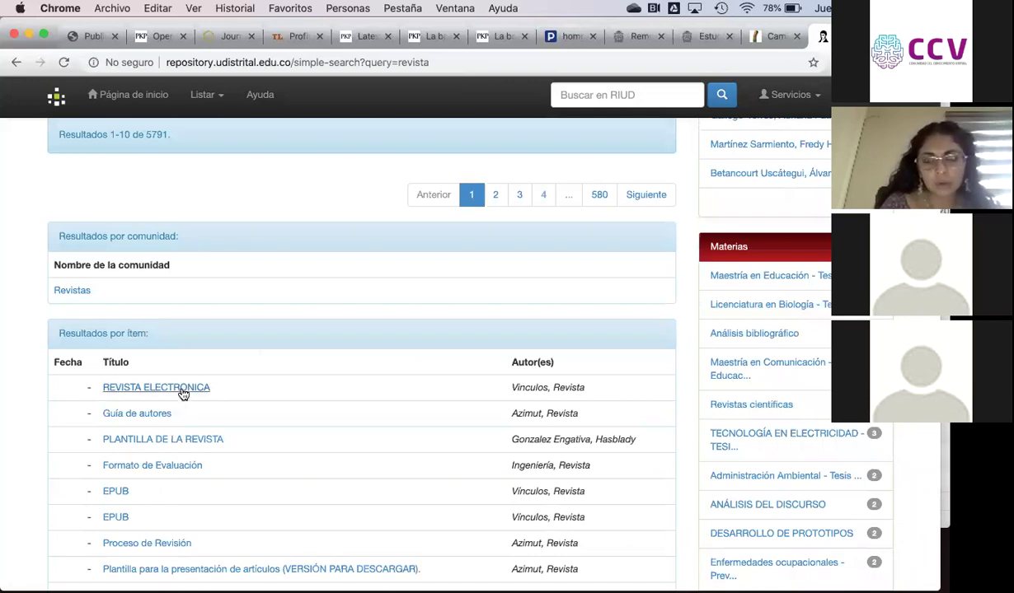
{"action": "scroll", "coordinate": [183, 397], "scroll_direction": "down", "scroll_amount": 2}
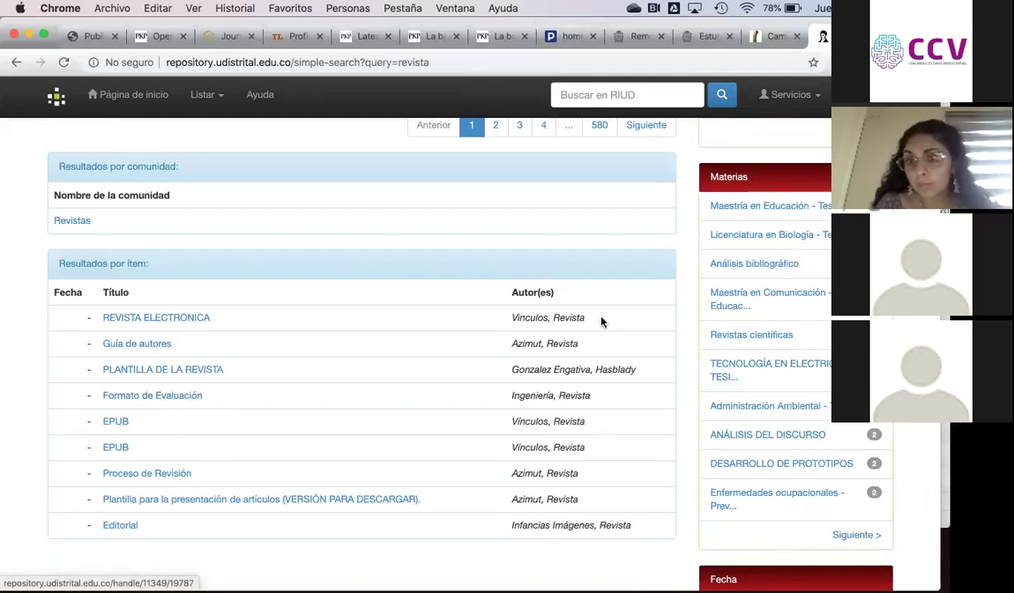
Step: Filter the results by the subject "Revistas científicas" and look over the listed items
{"action": "left_click", "coordinate": [751, 336]}
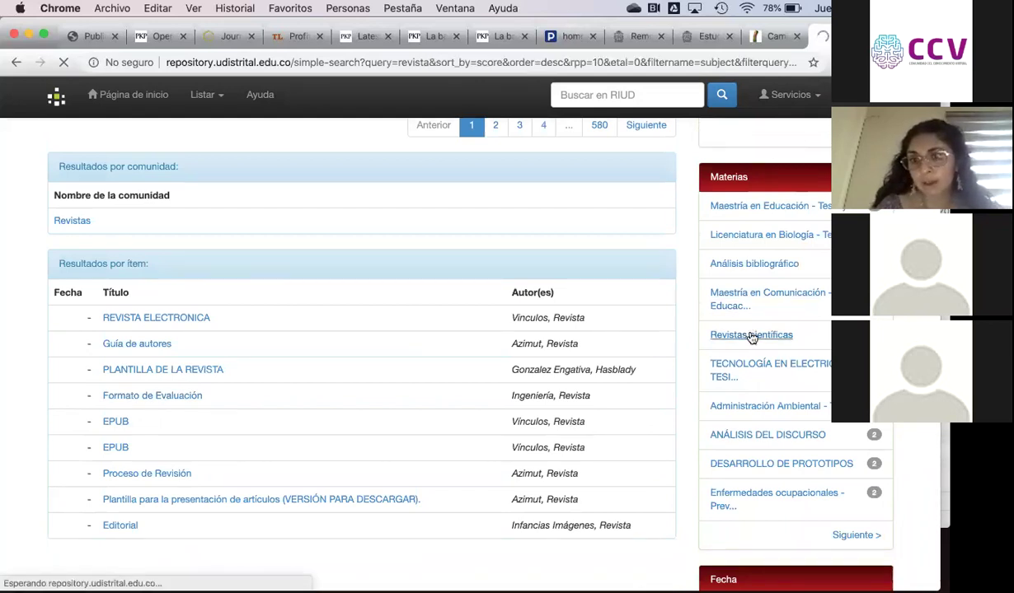
{"action": "scroll", "coordinate": [309, 412], "scroll_direction": "down", "scroll_amount": 5}
{"action": "scroll", "coordinate": [309, 412], "scroll_direction": "down", "scroll_amount": 4}
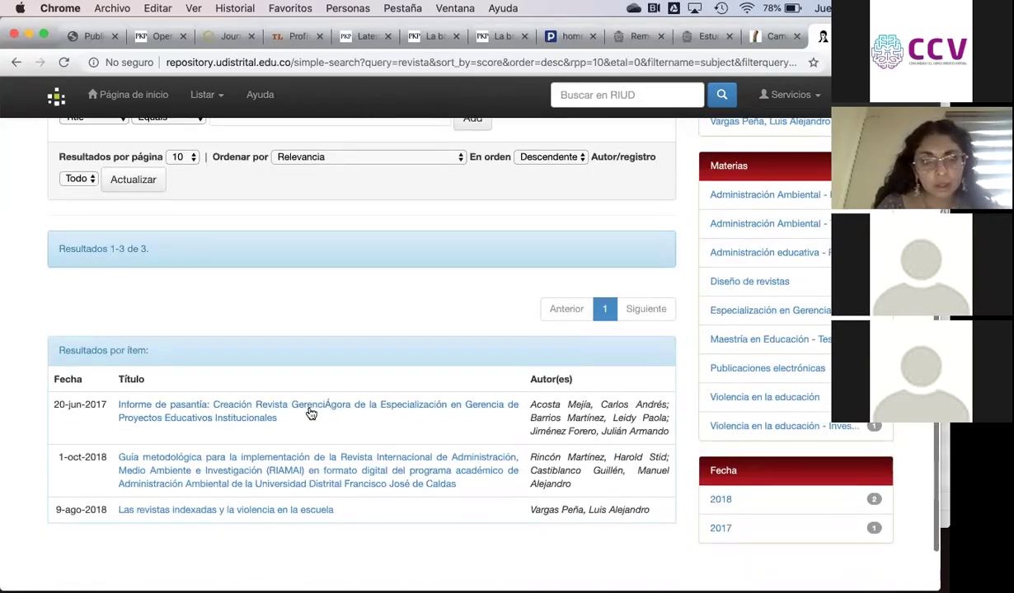
Step: Open the record "Informe de pasantía: Creación Revista GerenciÁgora" and examine its metadata and attached files
{"action": "left_click", "coordinate": [210, 417]}
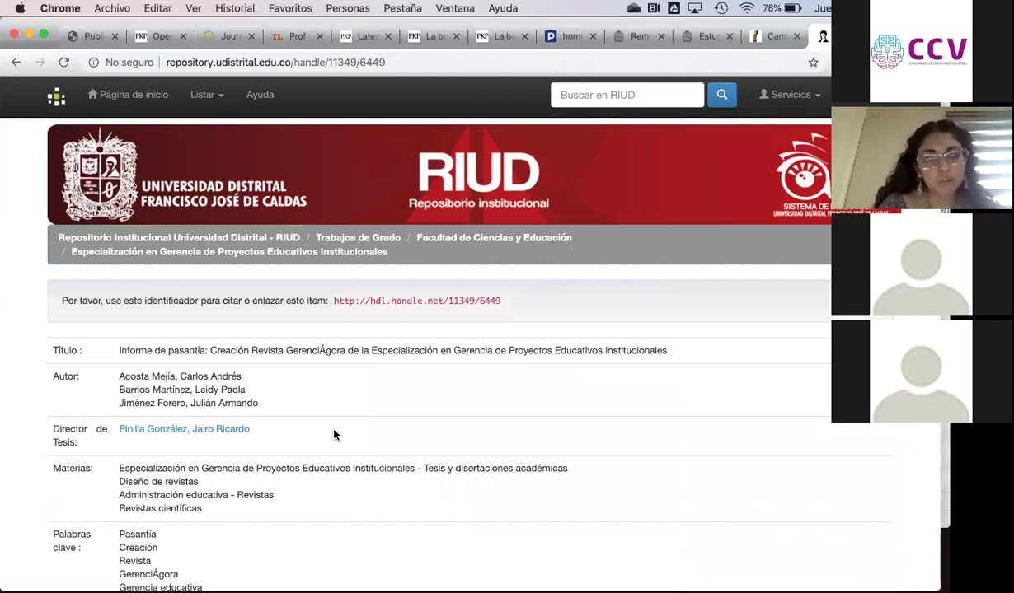
{"action": "scroll", "coordinate": [333, 435], "scroll_direction": "down", "scroll_amount": 7}
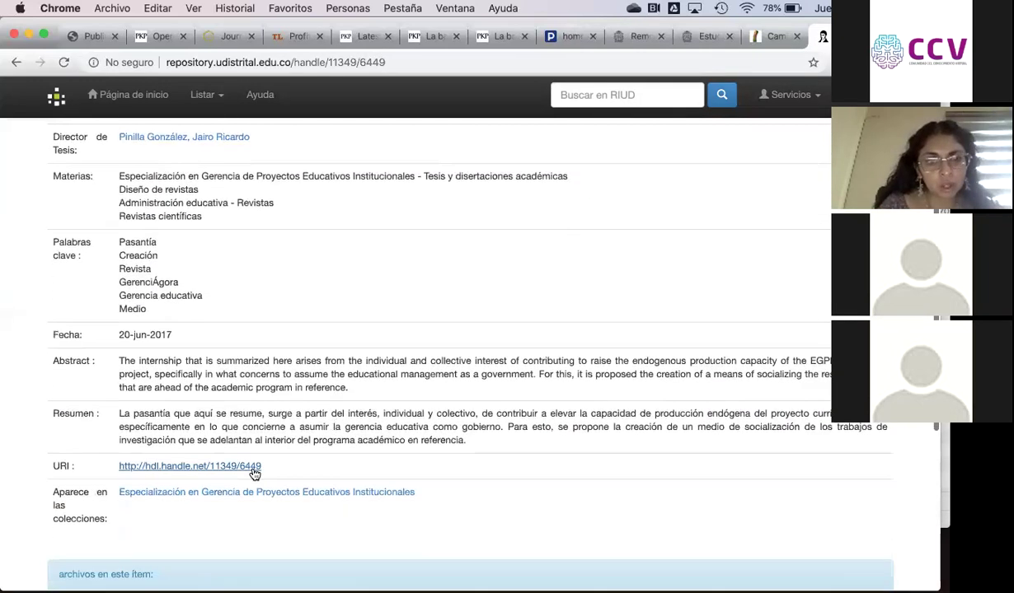
{"action": "scroll", "coordinate": [237, 499], "scroll_direction": "down", "scroll_amount": 2}
{"action": "scroll", "coordinate": [237, 499], "scroll_direction": "down", "scroll_amount": 3}
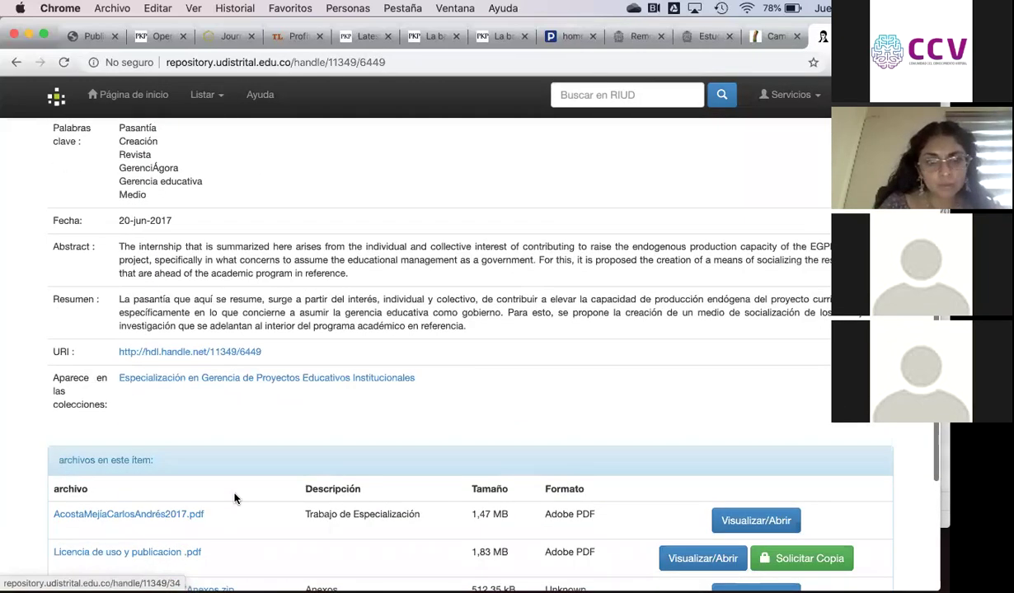
{"action": "scroll", "coordinate": [235, 497], "scroll_direction": "down", "scroll_amount": 3}
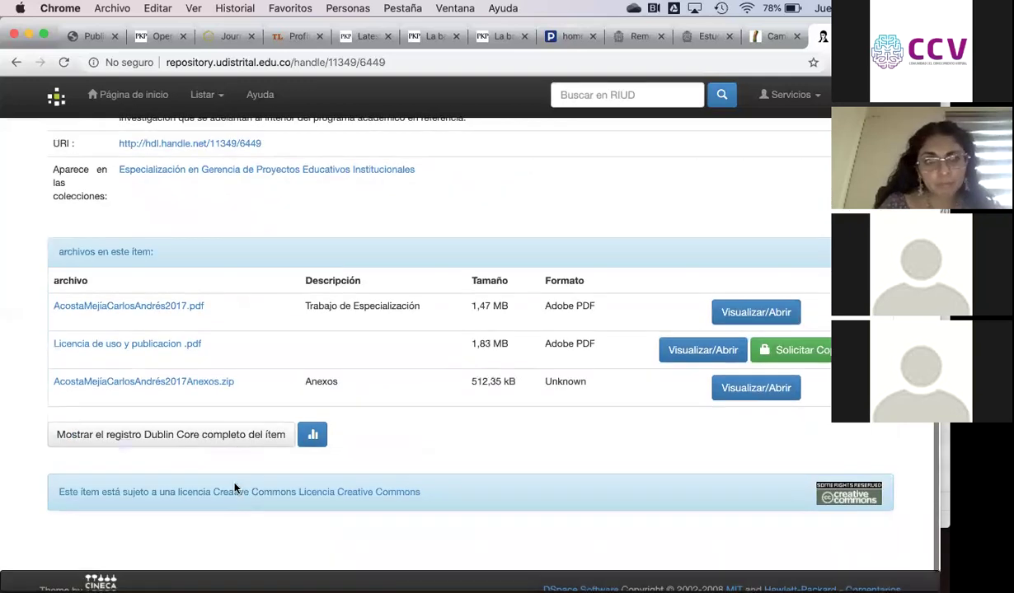
Step: Open the "Trabajo de Especialización" PDF attached to the record and examine its title page
{"action": "left_click", "coordinate": [176, 310]}
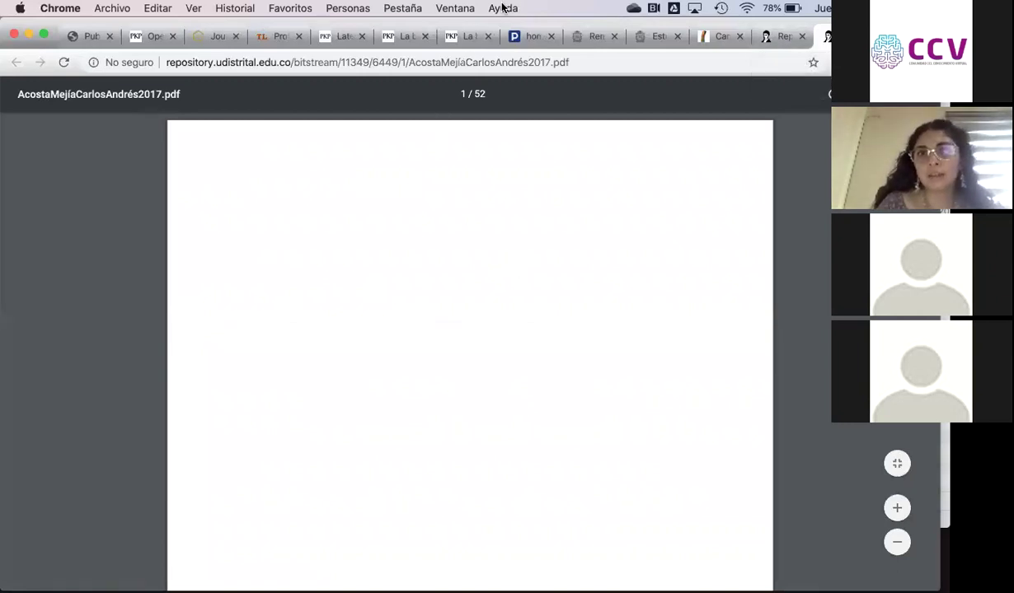
{"action": "scroll", "coordinate": [459, 388], "scroll_direction": "down", "scroll_amount": 10}
{"action": "scroll", "coordinate": [460, 387], "scroll_direction": "down", "scroll_amount": 1}
{"action": "scroll", "coordinate": [460, 387], "scroll_direction": "up", "scroll_amount": 2}
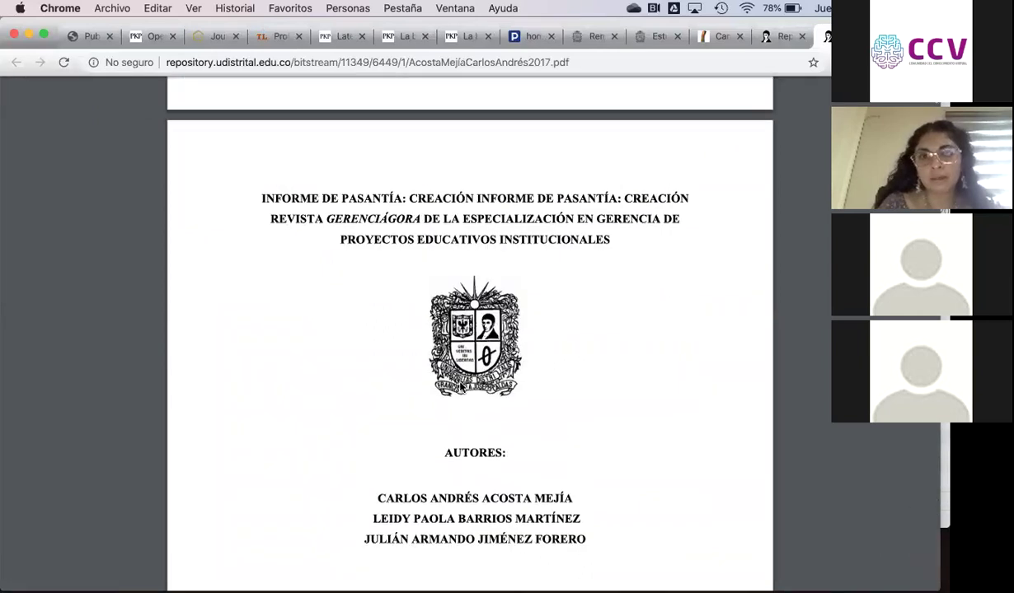
{"action": "scroll", "coordinate": [459, 387], "scroll_direction": "down", "scroll_amount": 8}
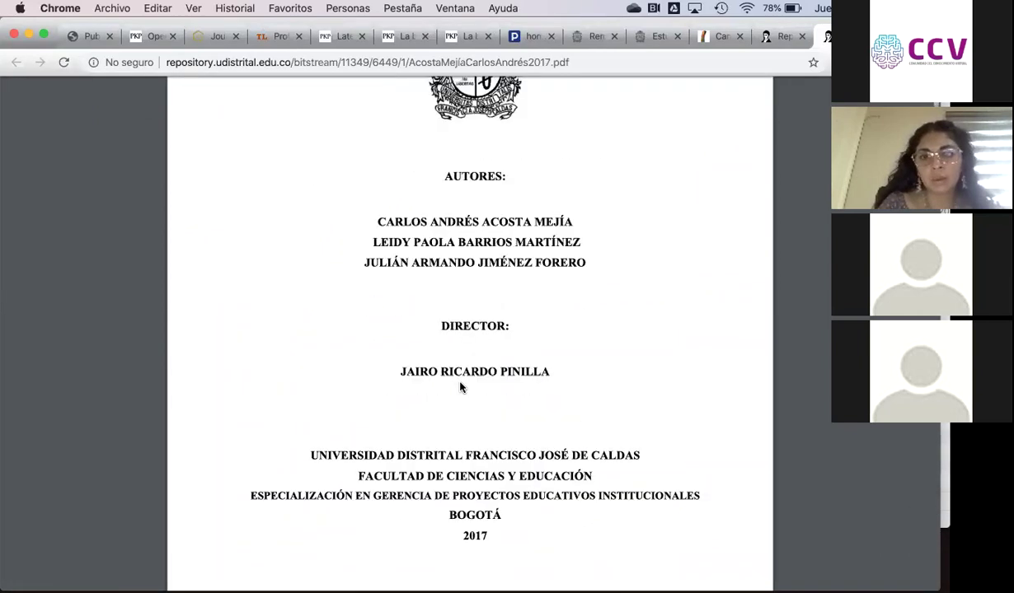
{"action": "scroll", "coordinate": [459, 387], "scroll_direction": "down", "scroll_amount": 1}
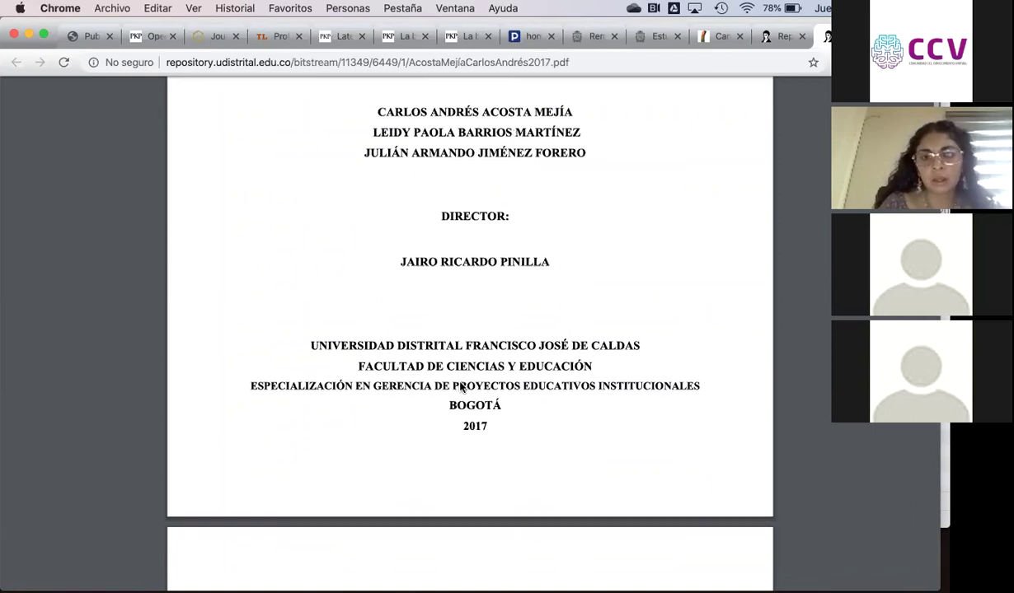
Step: Return to the item record, go back to the filtered search results, and review the search criteria
{"action": "left_click", "coordinate": [756, 36]}
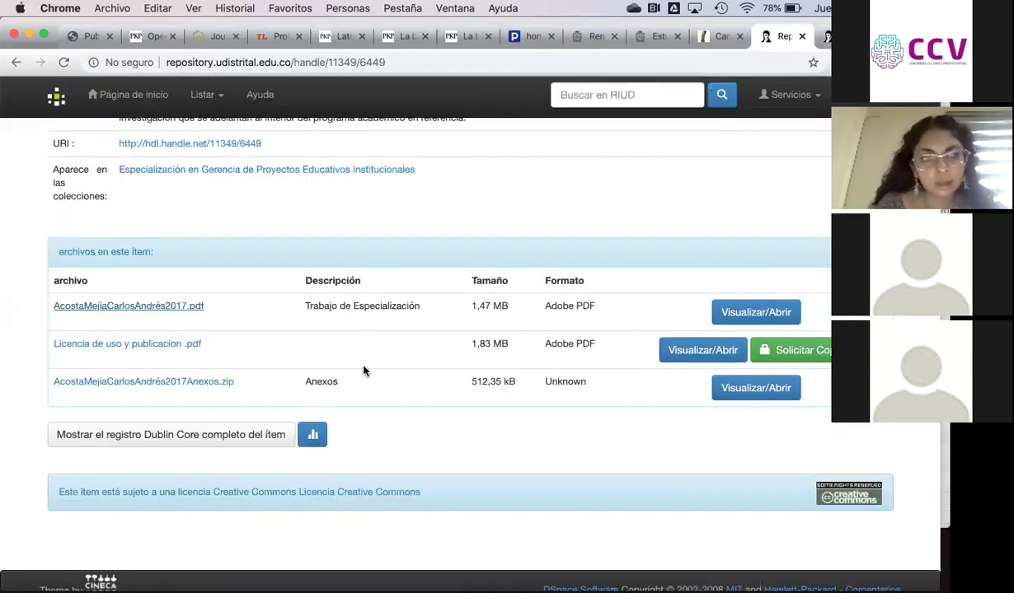
{"action": "scroll", "coordinate": [363, 371], "scroll_direction": "up", "scroll_amount": 10}
{"action": "key", "text": "super+bracketleft"}
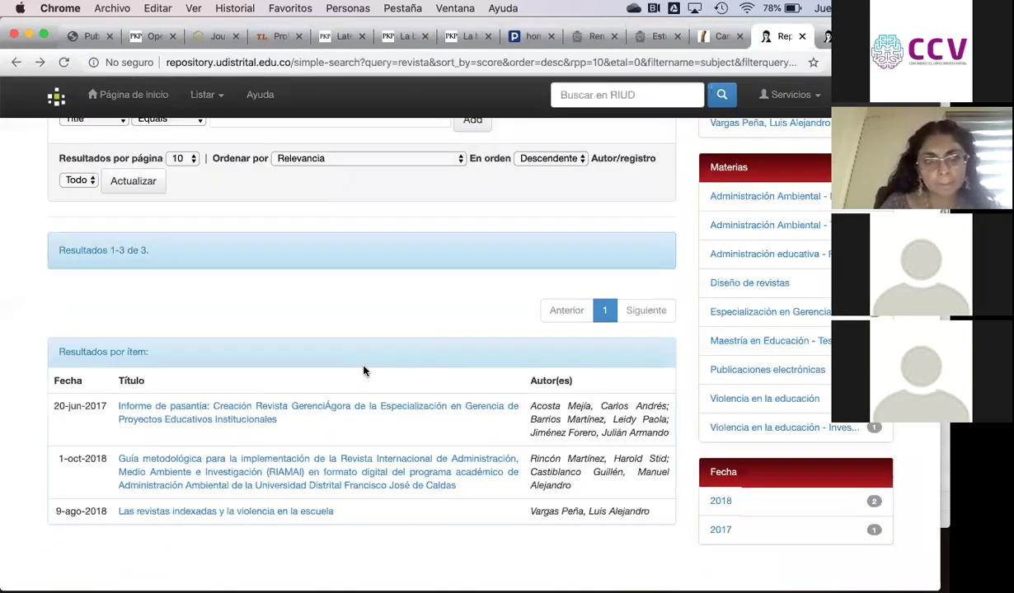
{"action": "scroll", "coordinate": [363, 371], "scroll_direction": "up", "scroll_amount": 5}
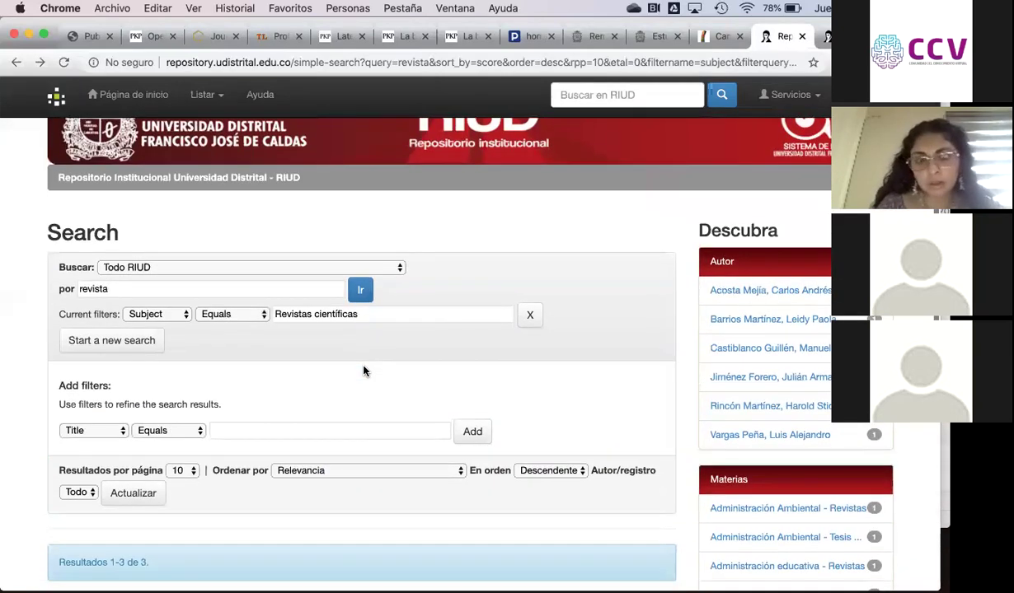
{"action": "scroll", "coordinate": [364, 371], "scroll_direction": "up", "scroll_amount": 2}
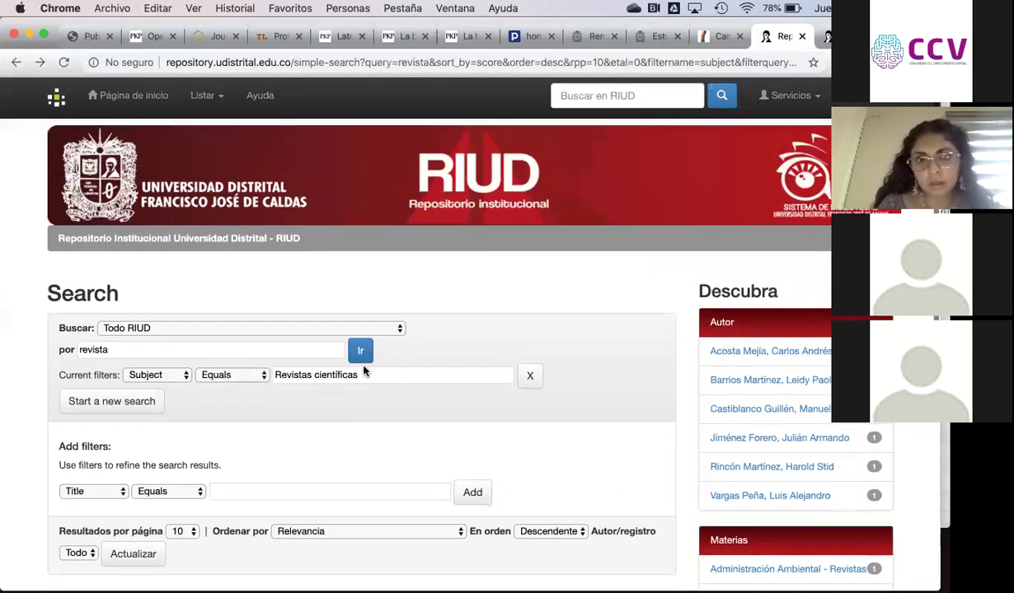
Step: Go to the RIUD home page and examine its links of interest and the "Comunidades en DSpace" list
{"action": "left_click", "coordinate": [139, 102]}
{"action": "scroll", "coordinate": [680, 441], "scroll_direction": "down", "scroll_amount": 2}
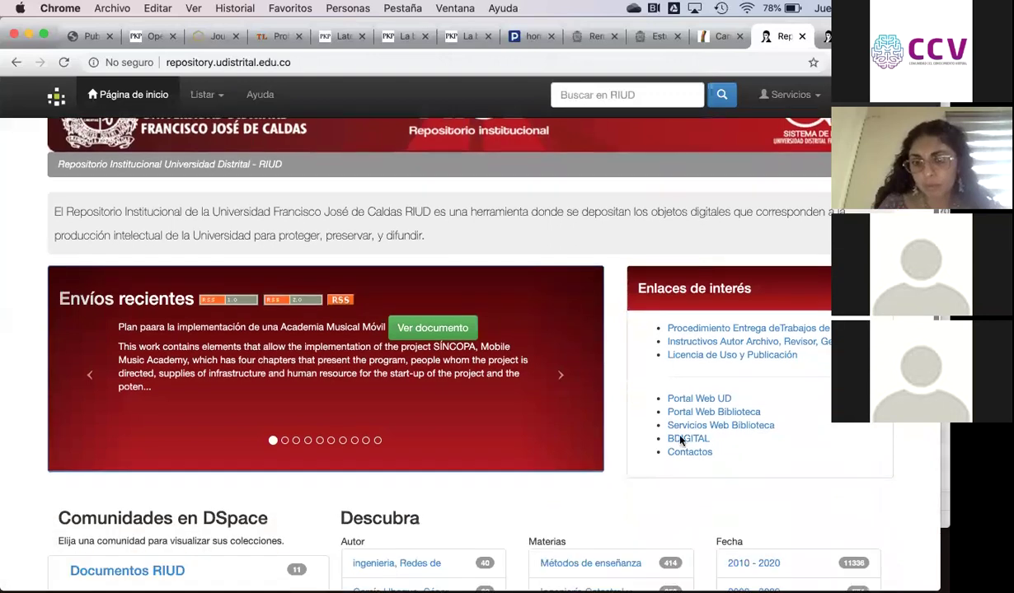
{"action": "scroll", "coordinate": [681, 440], "scroll_direction": "down", "scroll_amount": 3}
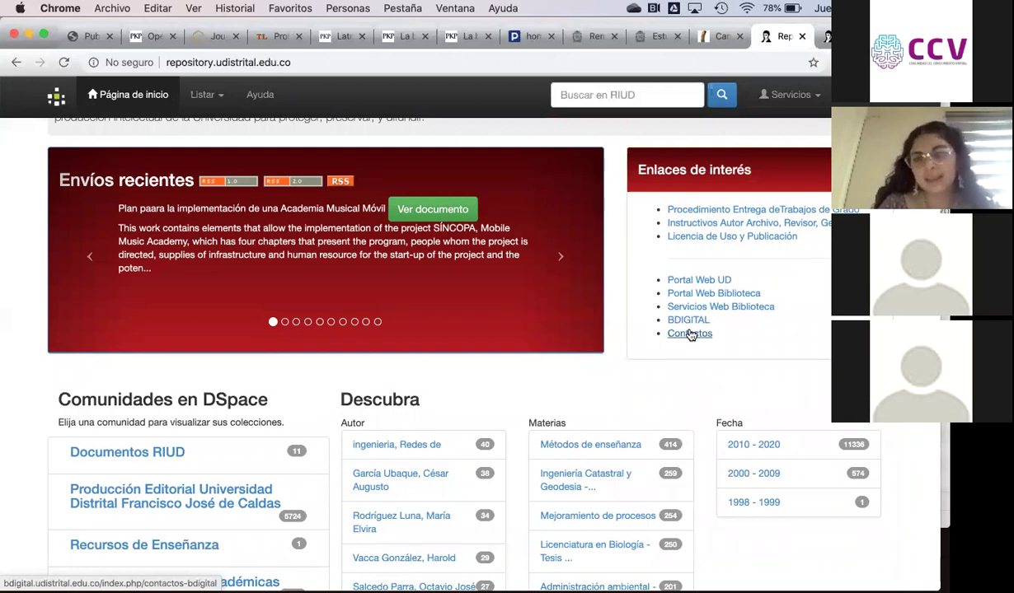
{"action": "scroll", "coordinate": [690, 333], "scroll_direction": "down", "scroll_amount": 5}
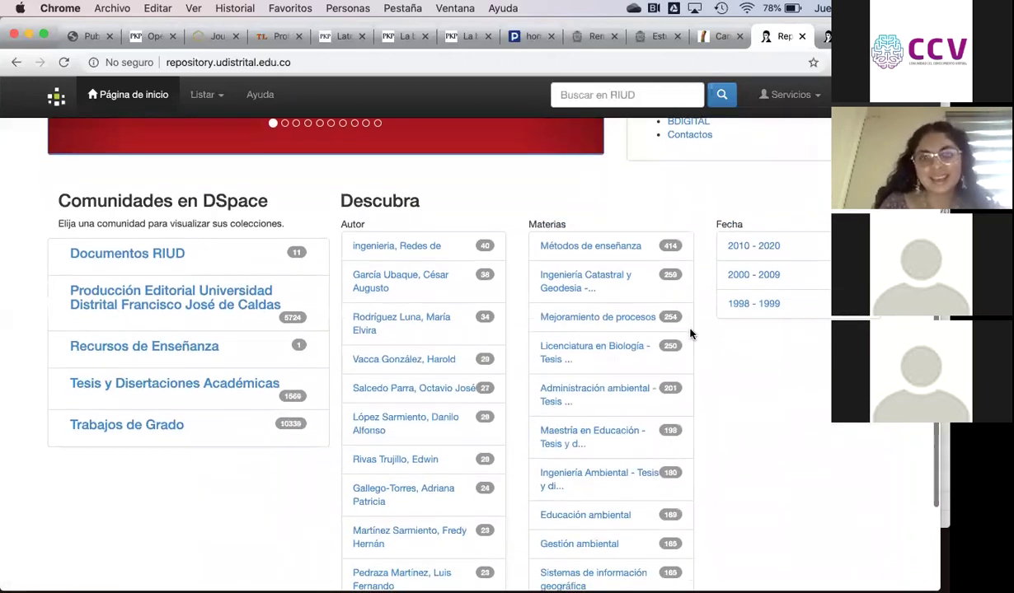
{"action": "scroll", "coordinate": [690, 334], "scroll_direction": "down", "scroll_amount": 2}
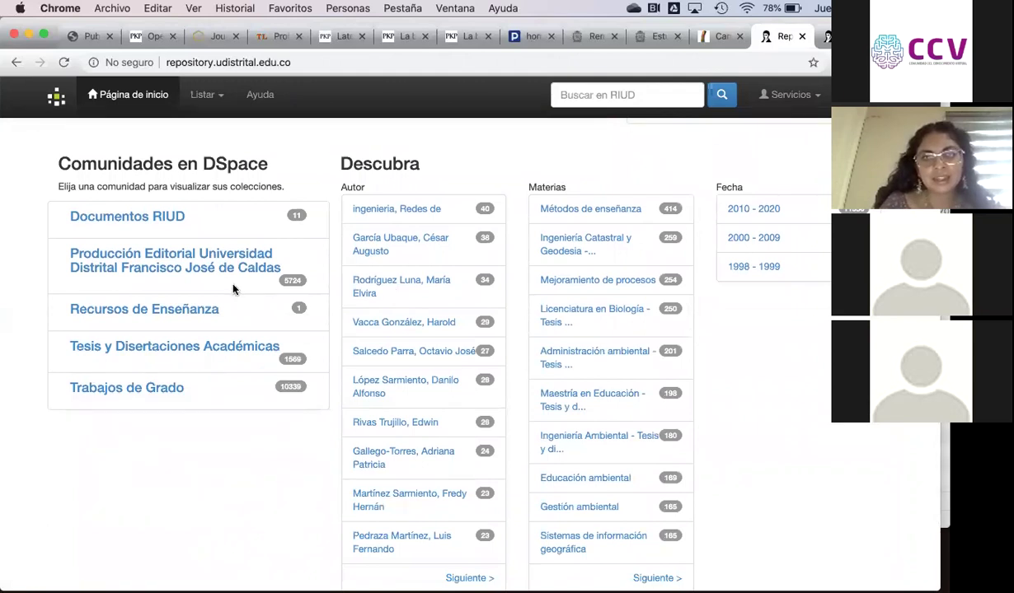
Step: Open the community "Producción Editorial Universidad Distrital Francisco José de Caldas" and examine its authors, subjects and dates
{"action": "left_click", "coordinate": [173, 269]}
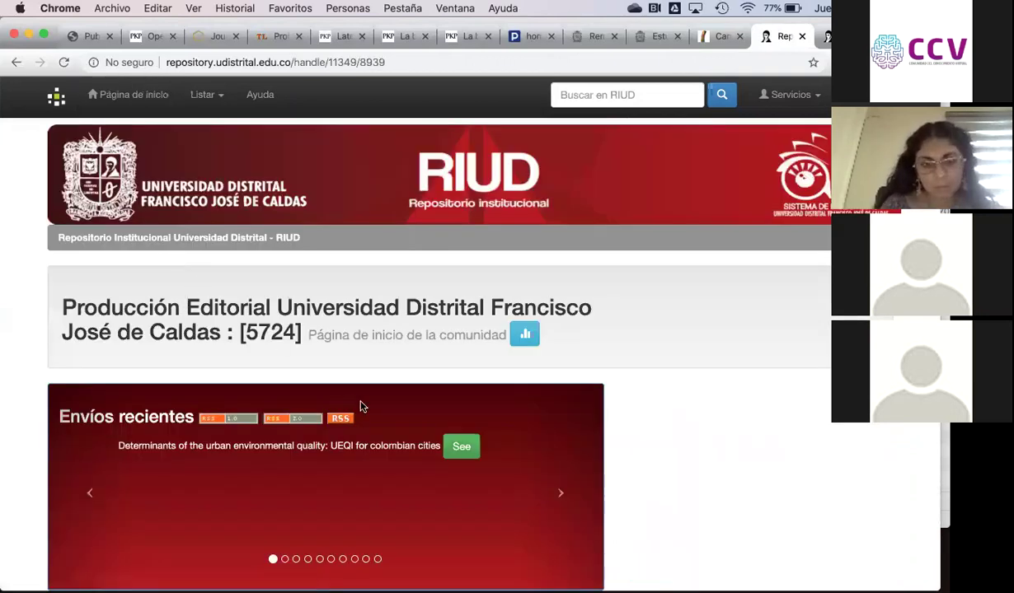
{"action": "scroll", "coordinate": [360, 406], "scroll_direction": "down", "scroll_amount": 7}
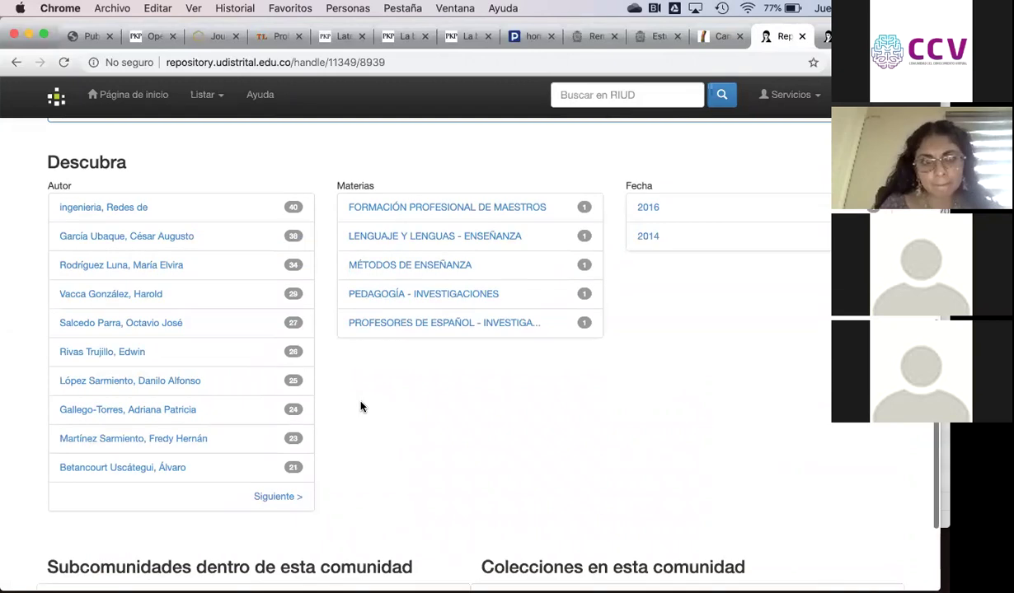
{"action": "scroll", "coordinate": [360, 406], "scroll_direction": "down", "scroll_amount": 1}
Step: Search the web for "repositorio unam" in a new tab and open the Repositorio Institucional UNAM home page
{"action": "key", "text": "super+t"}
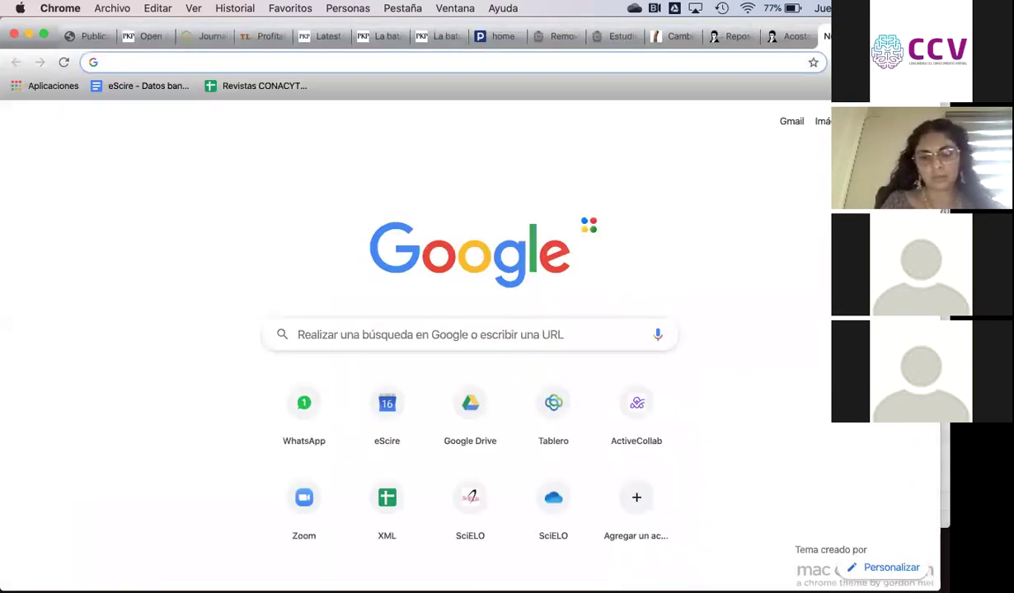
{"action": "type", "text": "repositorio unam"}
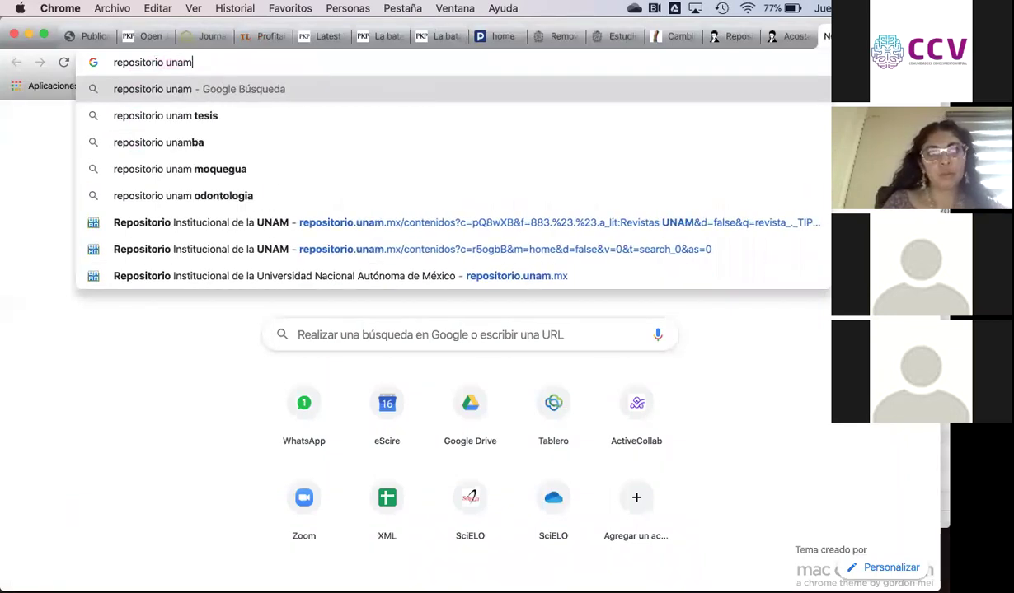
{"action": "key", "text": "Return"}
{"action": "left_click", "coordinate": [207, 246]}
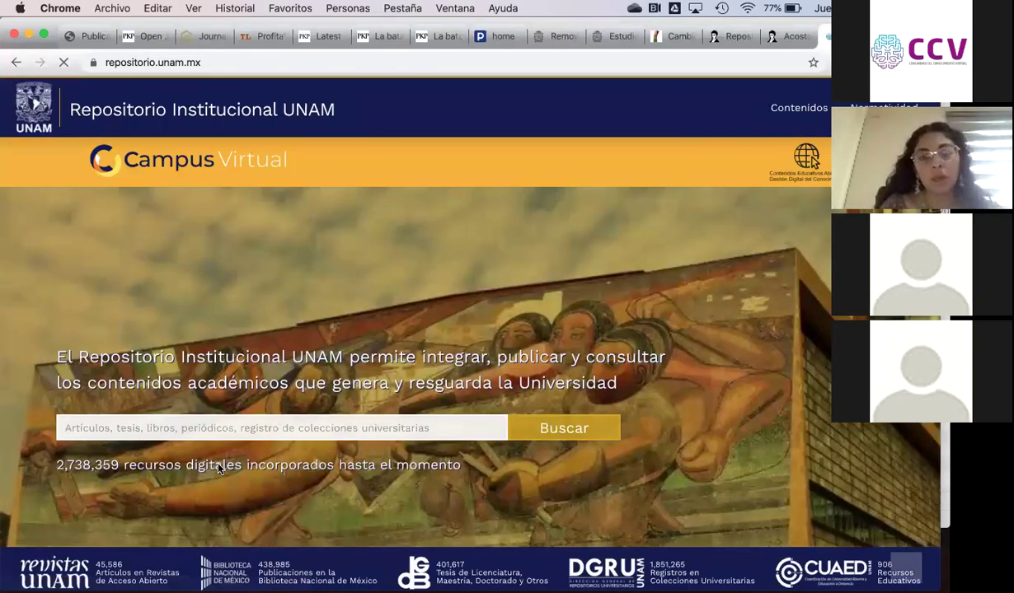
Step: Search the UNAM repository for "TIP" and examine the article results and the repository and collection filters
{"action": "left_click", "coordinate": [204, 428]}
{"action": "type", "text": "TIP"}
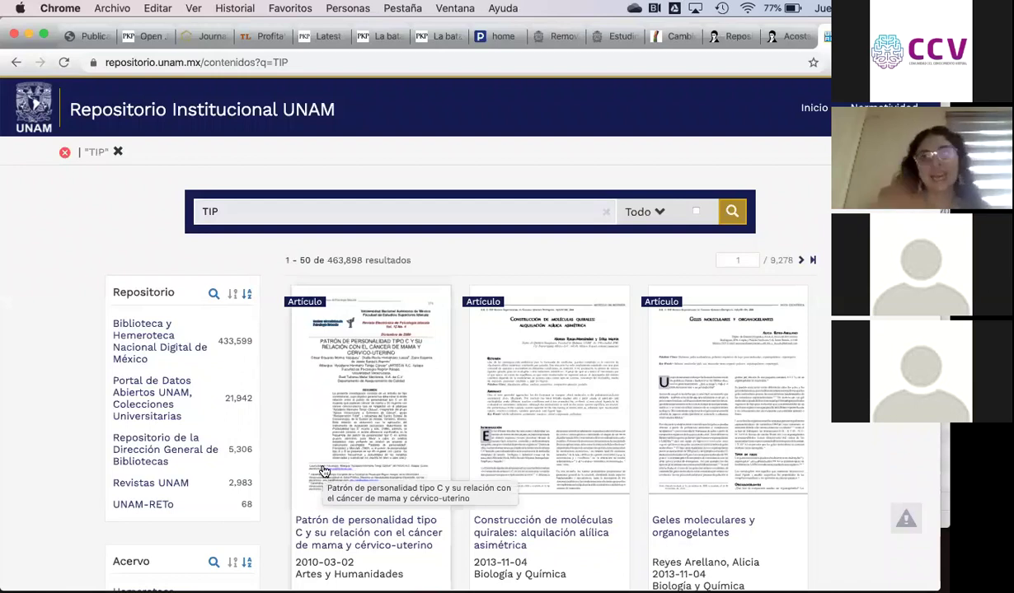
{"action": "scroll", "coordinate": [481, 483], "scroll_direction": "down", "scroll_amount": 4}
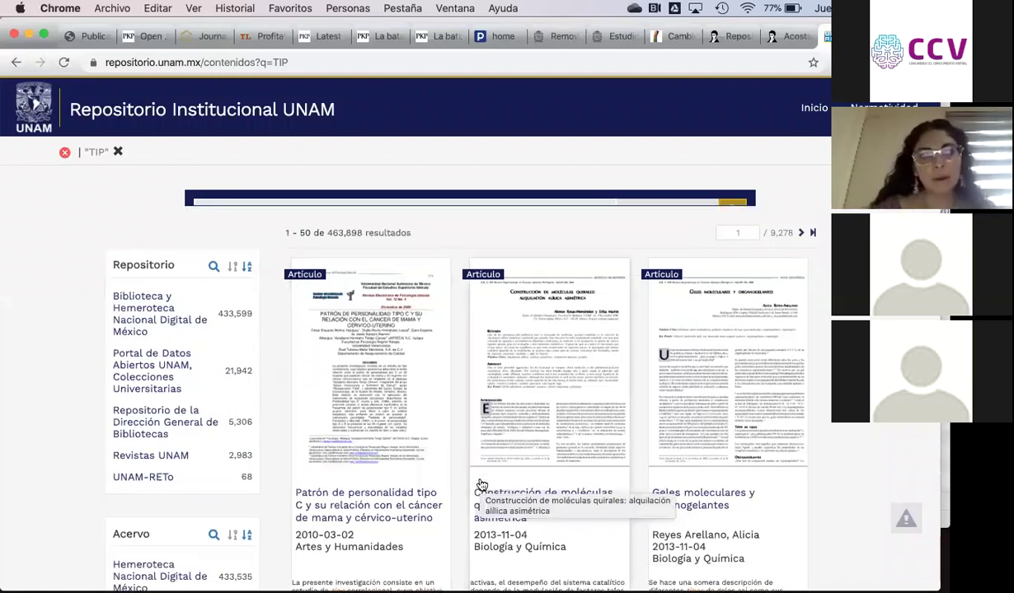
{"action": "scroll", "coordinate": [481, 483], "scroll_direction": "down", "scroll_amount": 1}
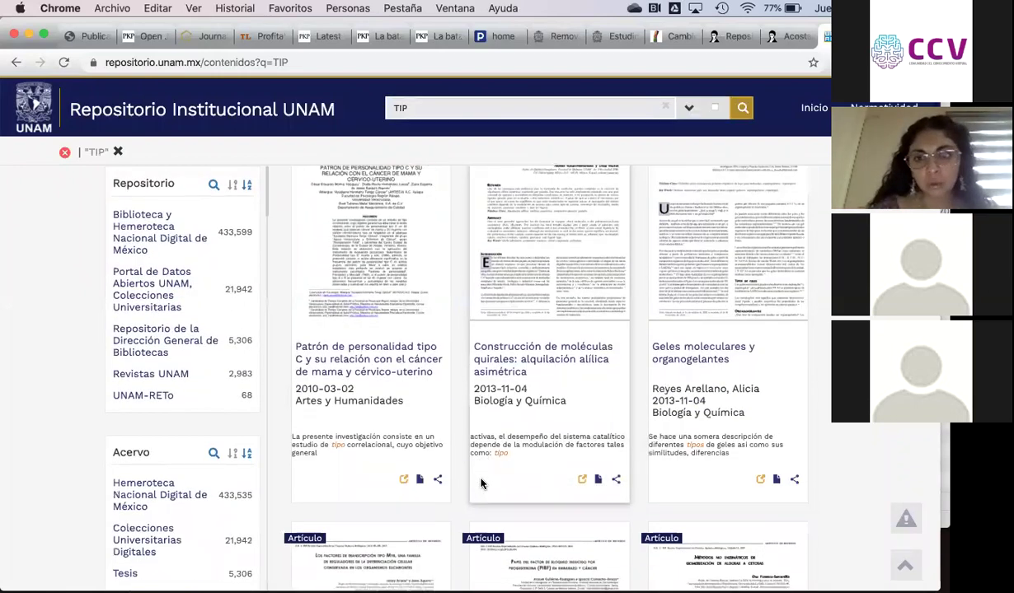
{"action": "scroll", "coordinate": [521, 302], "scroll_direction": "up", "scroll_amount": 5}
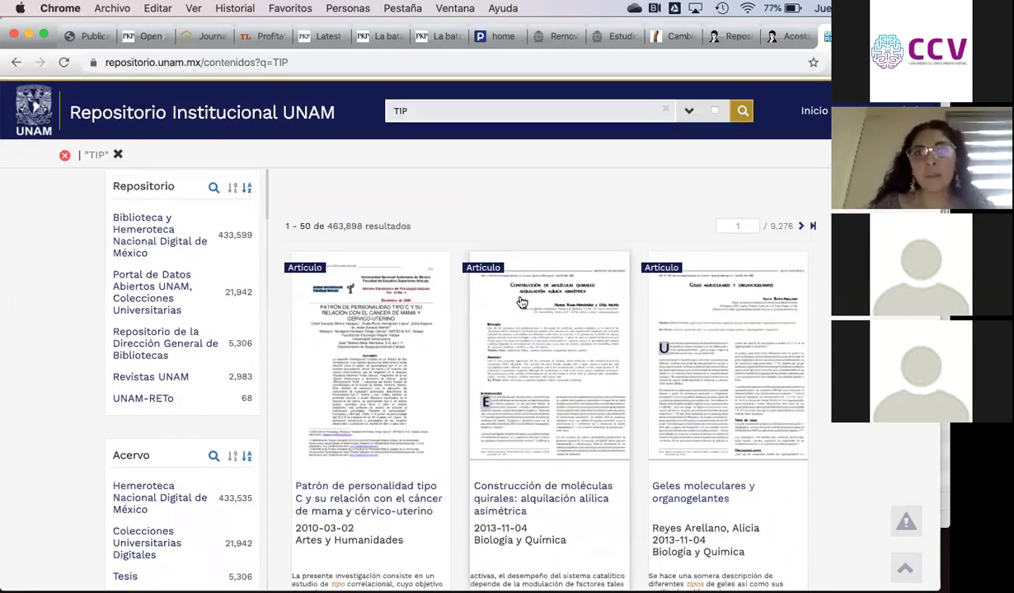
{"action": "scroll", "coordinate": [523, 435], "scroll_direction": "down", "scroll_amount": 1}
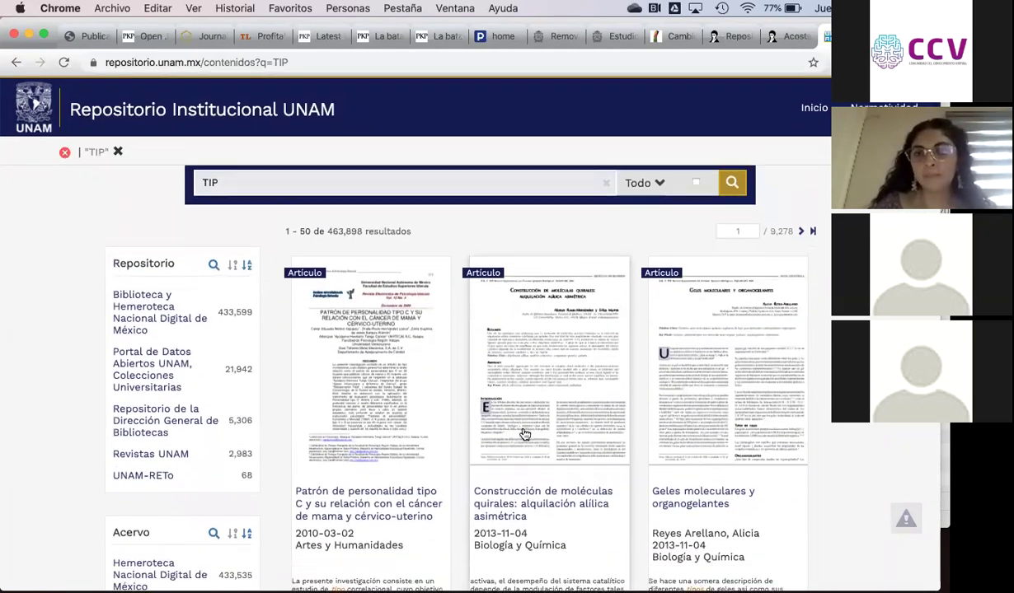
{"action": "scroll", "coordinate": [485, 530], "scroll_direction": "down", "scroll_amount": 3}
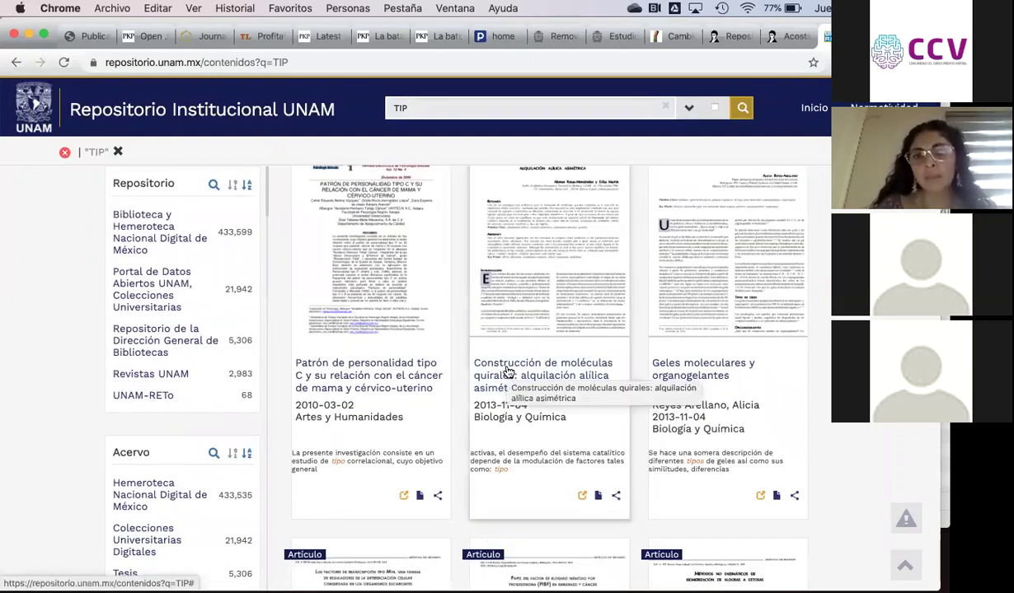
Step: Open the record "Construcción de moléculas quirales: alquilación alílica asimétrica" and examine its provenance, citation and resource description
{"action": "left_click", "coordinate": [509, 373]}
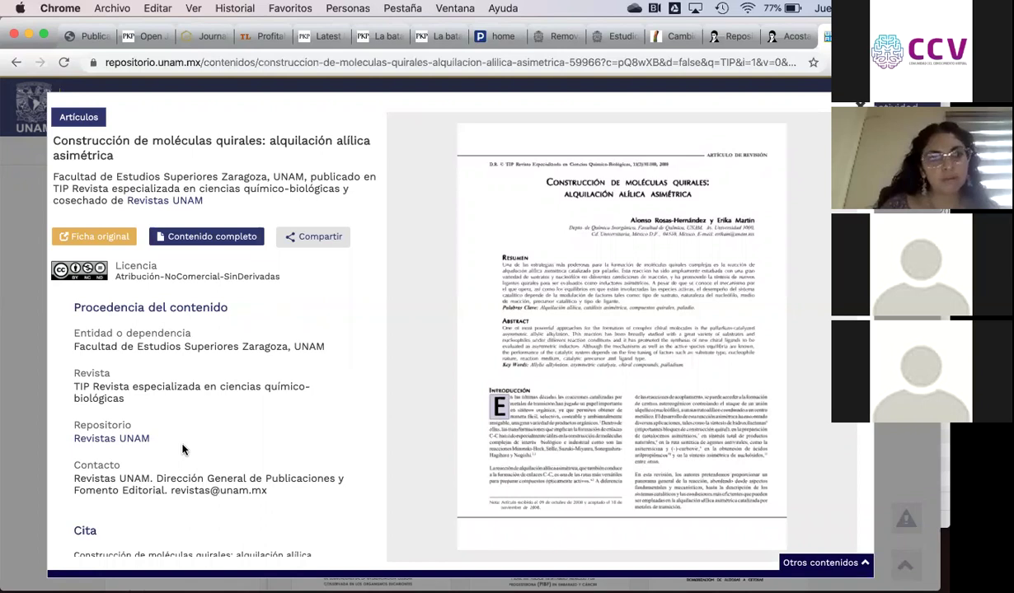
{"action": "scroll", "coordinate": [183, 449], "scroll_direction": "down", "scroll_amount": 3}
{"action": "scroll", "coordinate": [169, 433], "scroll_direction": "up", "scroll_amount": 2}
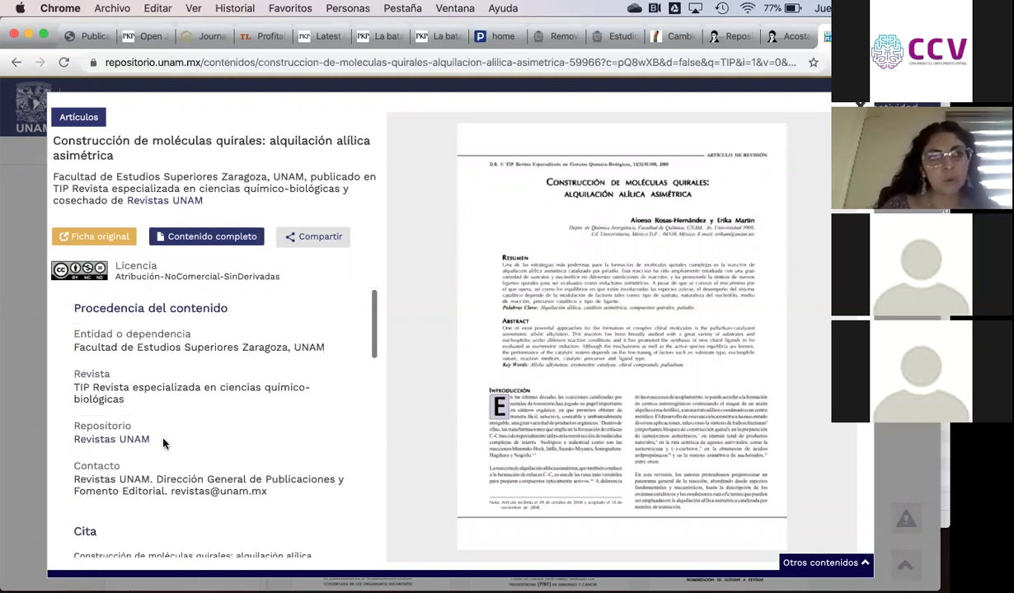
{"action": "scroll", "coordinate": [116, 394], "scroll_direction": "down", "scroll_amount": 5}
{"action": "scroll", "coordinate": [116, 398], "scroll_direction": "down", "scroll_amount": 2}
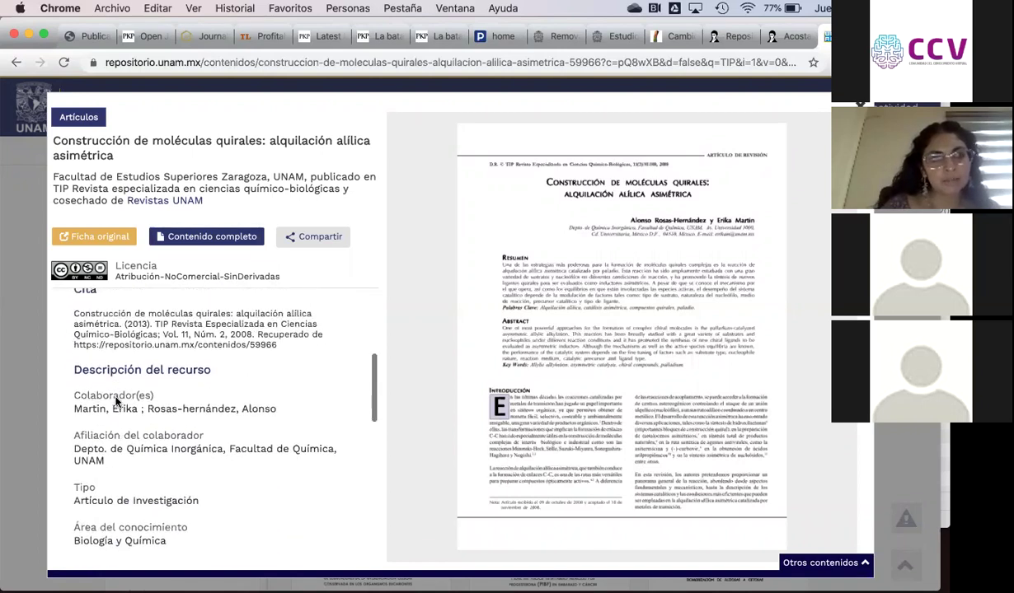
{"action": "scroll", "coordinate": [118, 404], "scroll_direction": "up", "scroll_amount": 6}
Step: Open the article's original record on the TIP journal site and examine its abstract, keywords and full-text link
{"action": "left_click", "coordinate": [196, 243]}
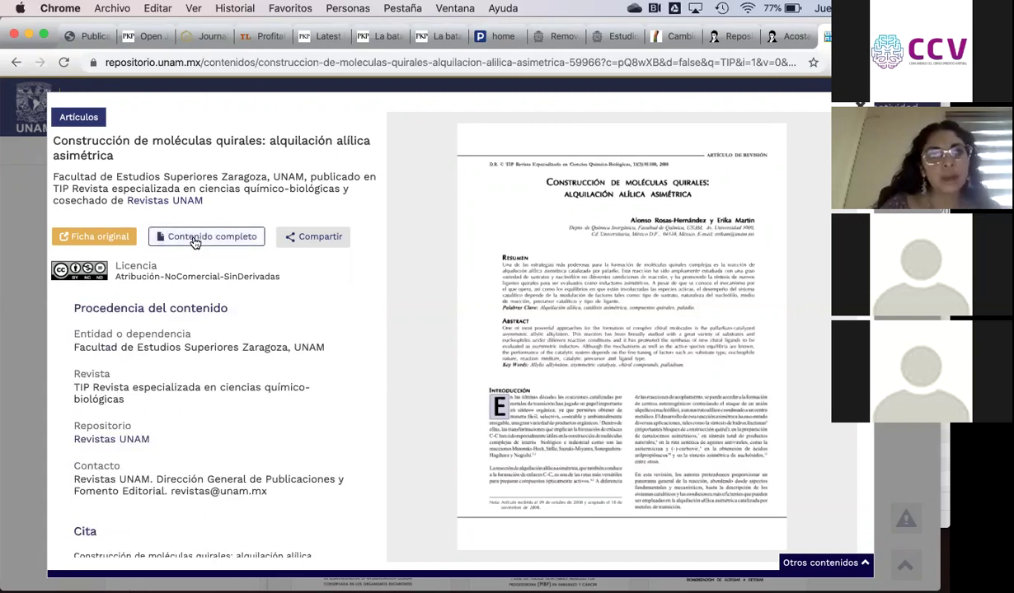
{"action": "left_click", "coordinate": [111, 239]}
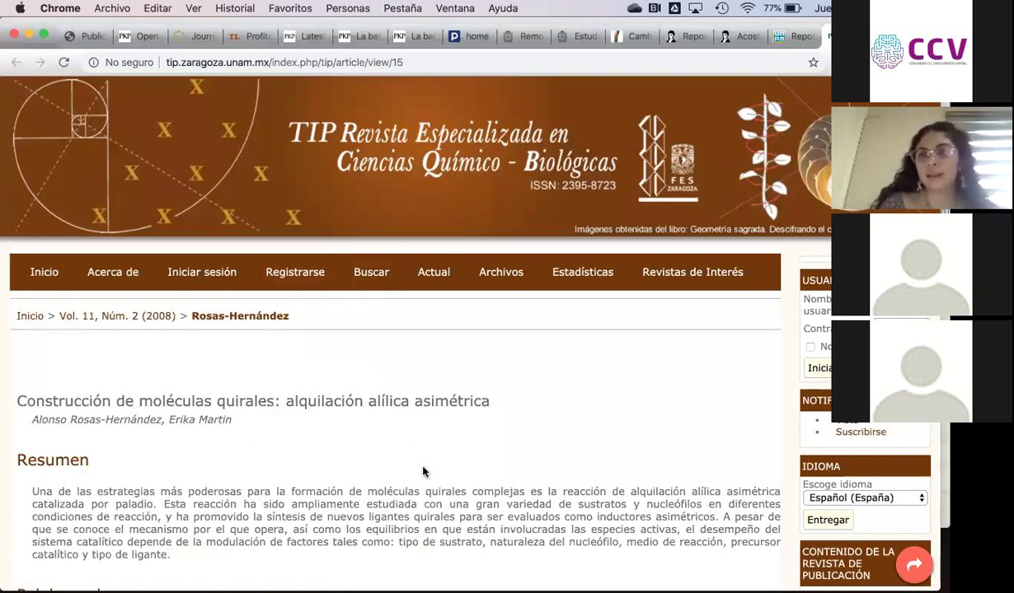
{"action": "scroll", "coordinate": [422, 471], "scroll_direction": "down", "scroll_amount": 5}
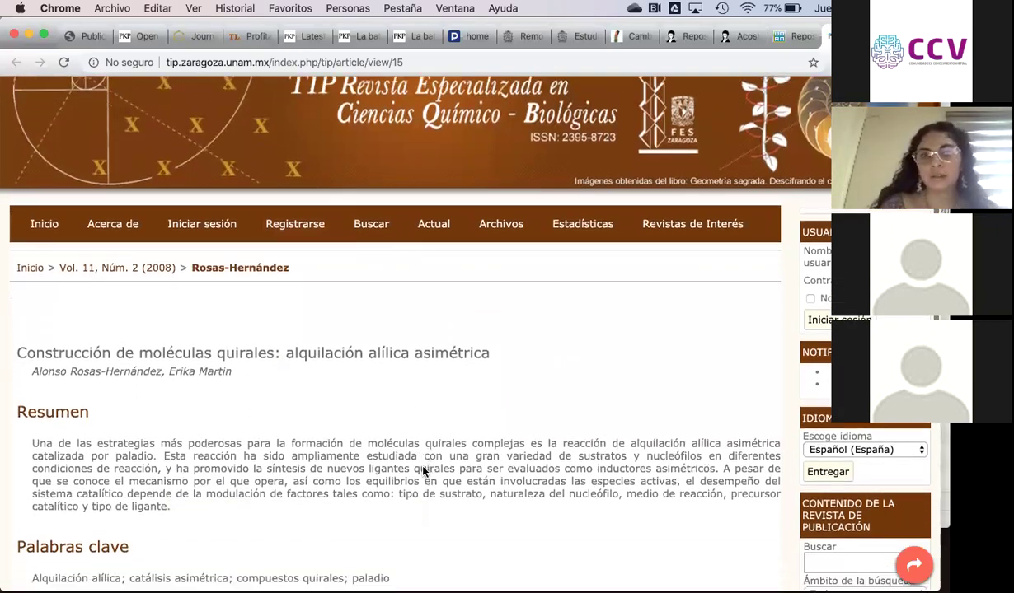
{"action": "scroll", "coordinate": [421, 471], "scroll_direction": "down", "scroll_amount": 5}
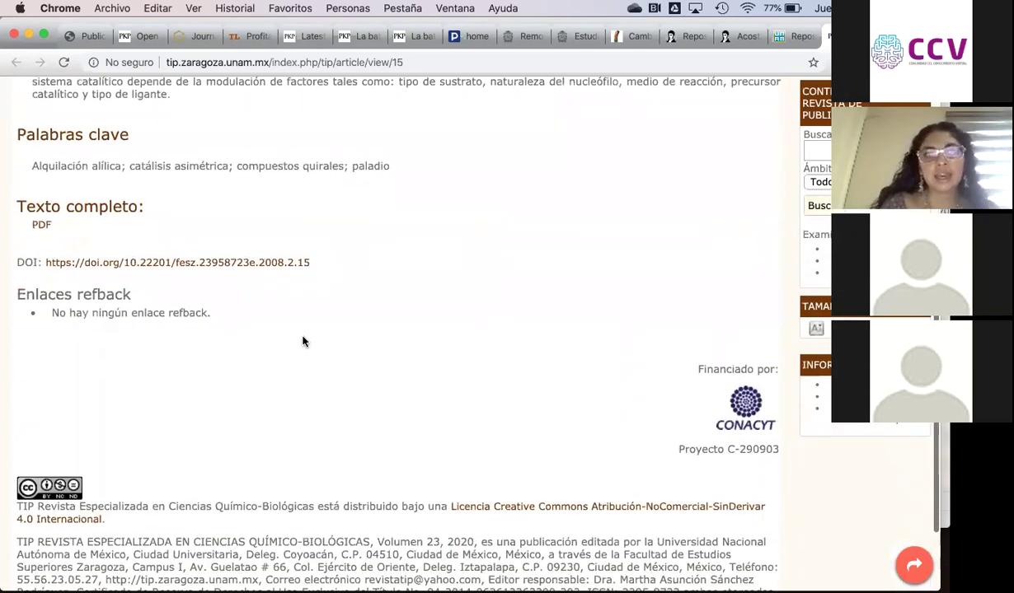
{"action": "scroll", "coordinate": [445, 259], "scroll_direction": "up", "scroll_amount": 10}
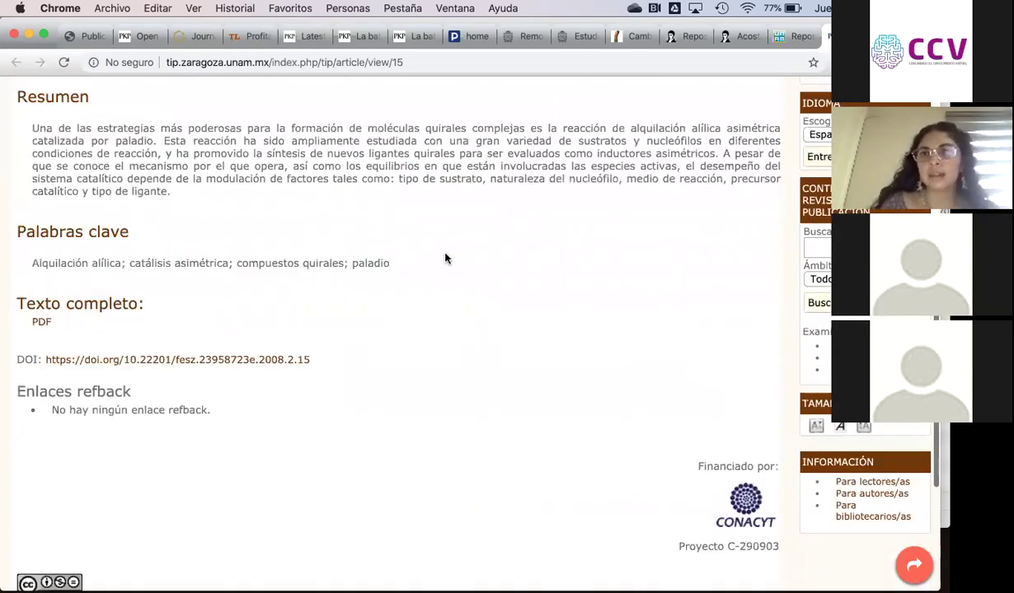
Step: Return to the UNAM repository record and compare it with the article's page on the TIP journal site
{"action": "left_click", "coordinate": [796, 35]}
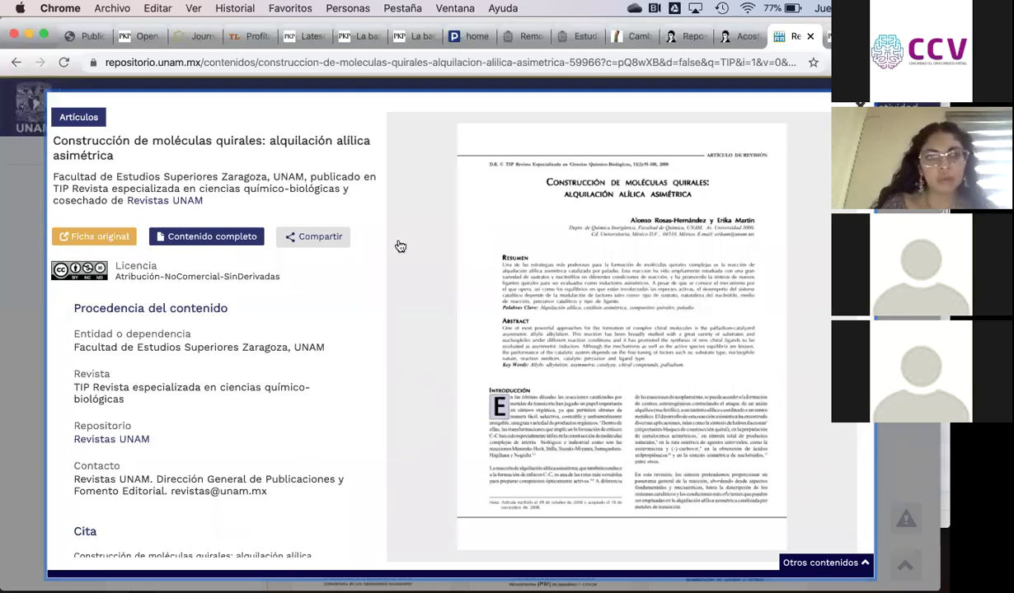
{"action": "left_click", "coordinate": [452, 318]}
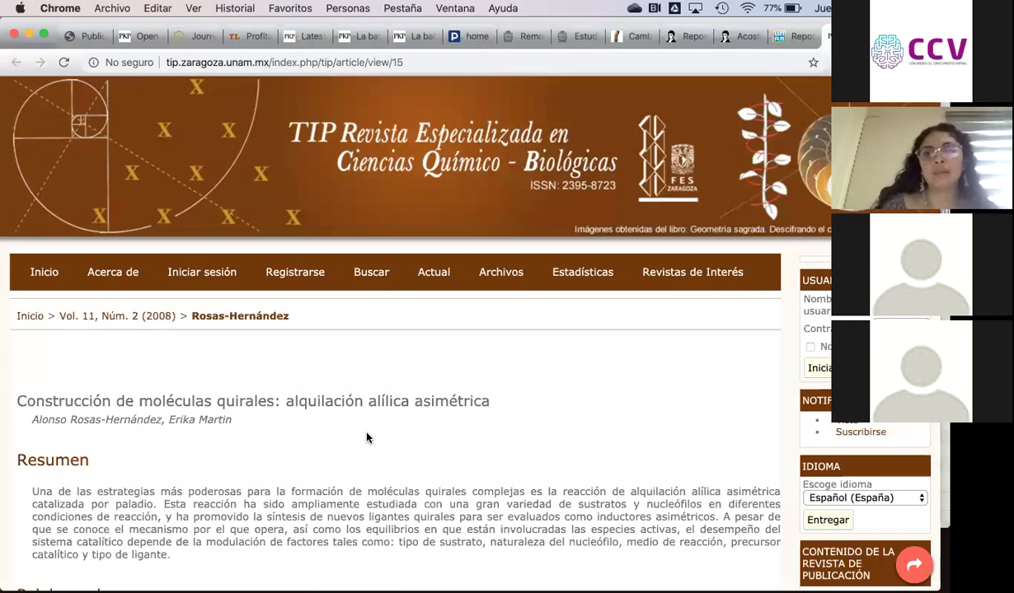
{"action": "scroll", "coordinate": [369, 433], "scroll_direction": "down", "scroll_amount": 5}
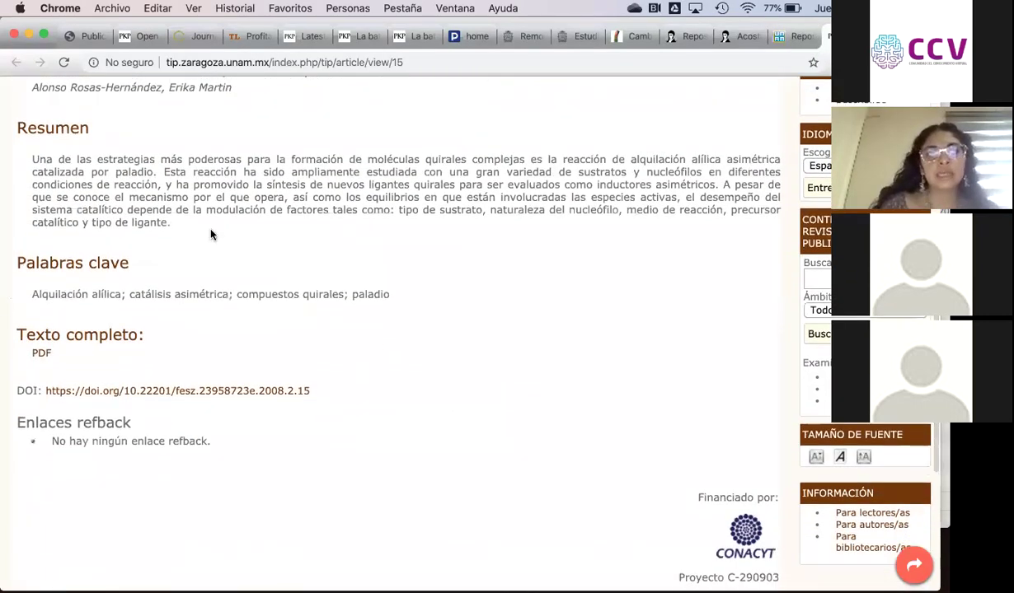
{"action": "scroll", "coordinate": [190, 246], "scroll_direction": "up", "scroll_amount": 5}
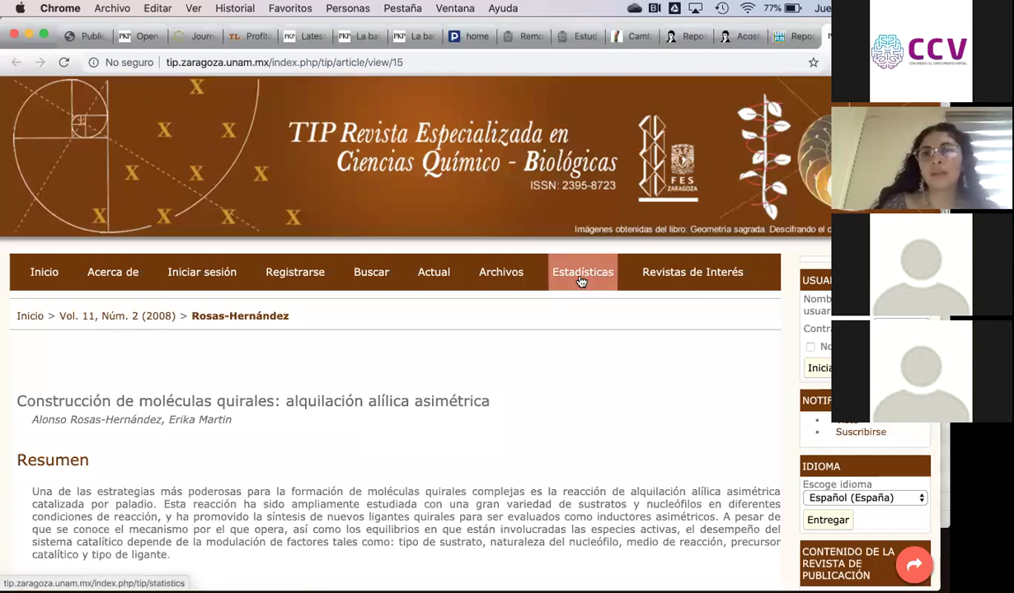
Step: Open the TIP journal's statistics page in a new tab and examine the monthly chart of visits and downloads for 2020
{"action": "right_click", "coordinate": [583, 275]}
{"action": "left_click", "coordinate": [644, 164]}
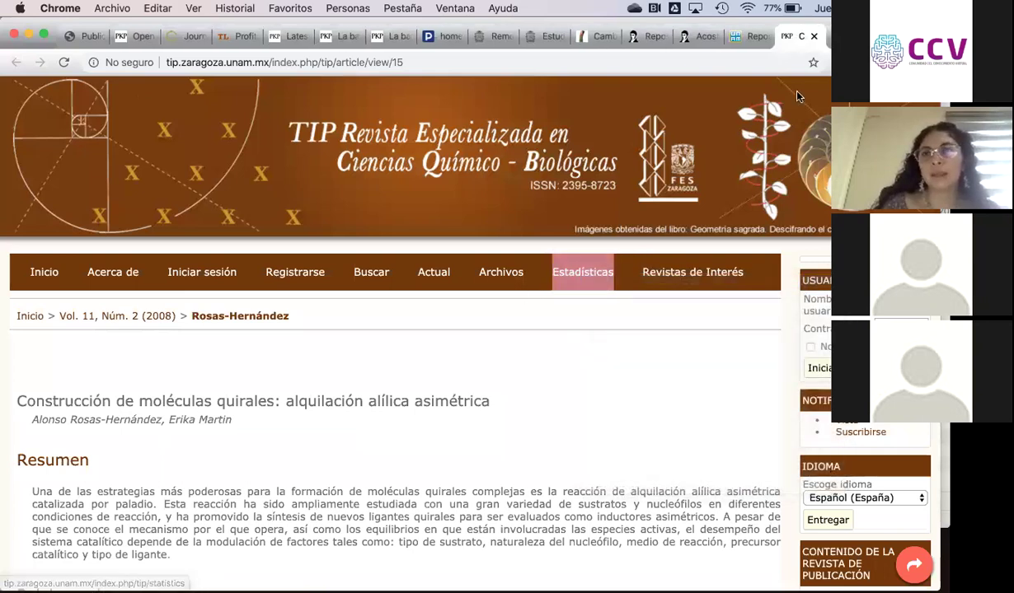
{"action": "left_click", "coordinate": [582, 272]}
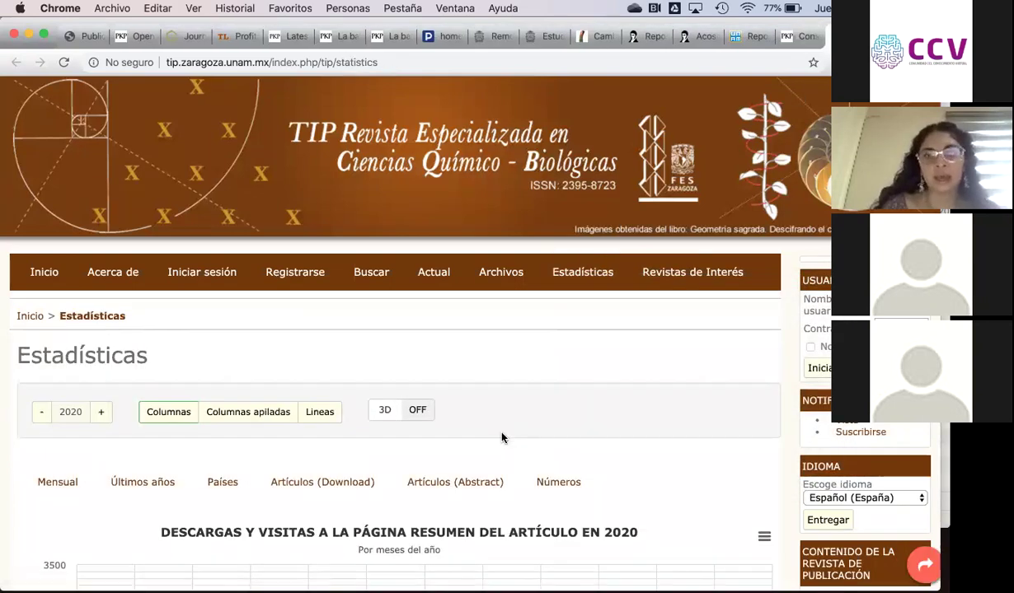
{"action": "scroll", "coordinate": [501, 435], "scroll_direction": "down", "scroll_amount": 4}
{"action": "scroll", "coordinate": [502, 437], "scroll_direction": "down", "scroll_amount": 1}
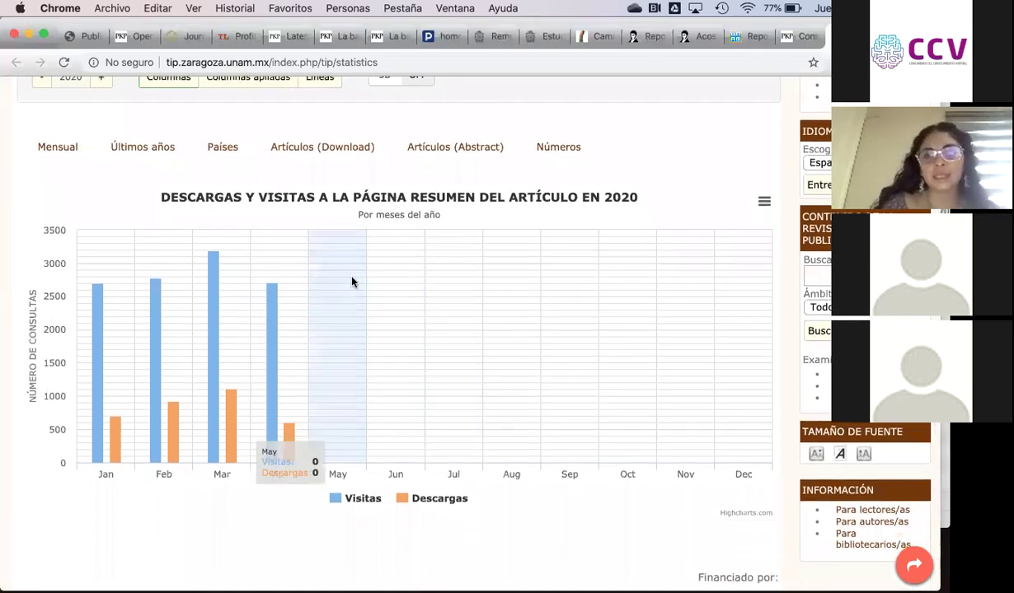
{"action": "scroll", "coordinate": [322, 310], "scroll_direction": "up", "scroll_amount": 1}
{"action": "scroll", "coordinate": [322, 310], "scroll_direction": "up", "scroll_amount": 5}
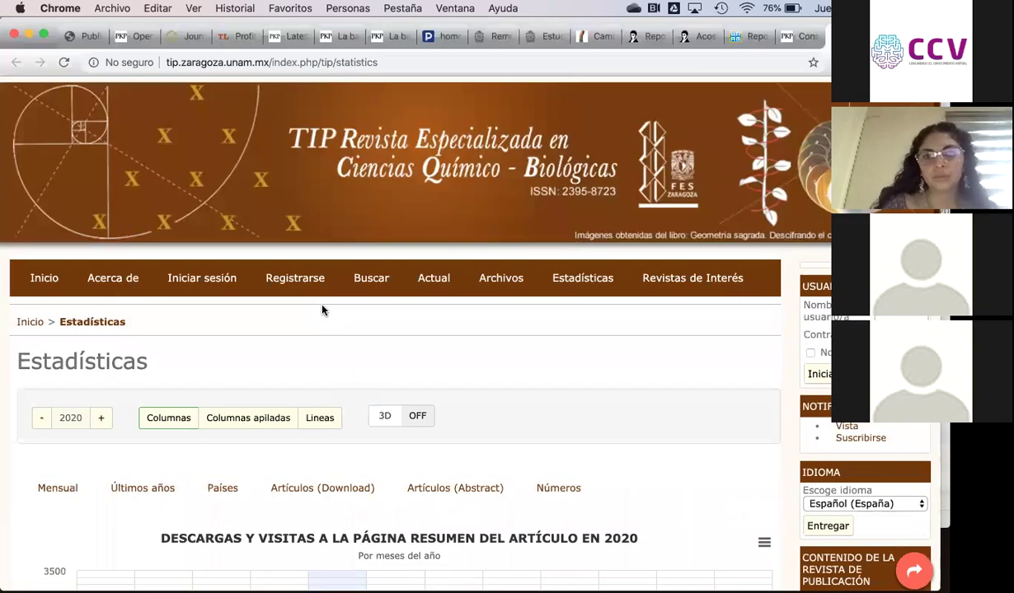
{"action": "scroll", "coordinate": [324, 308], "scroll_direction": "down", "scroll_amount": 1}
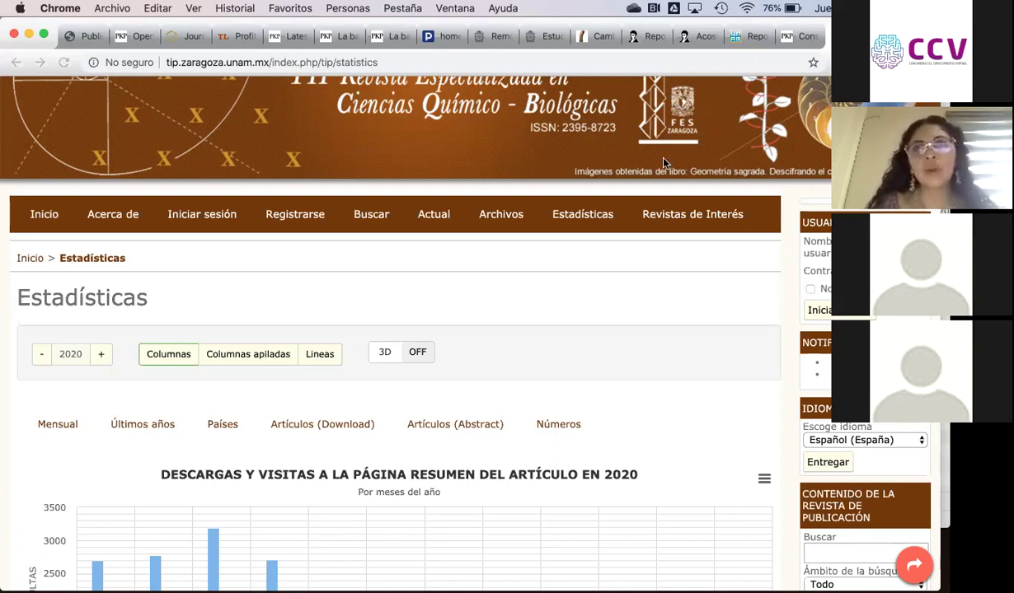
Step: Close the two Universidad Nacional de Colombia article tabs, from Revista Facultad Nacional de Agronomía Medellín and Ingeniería e Investigación
{"action": "left_click", "coordinate": [548, 37]}
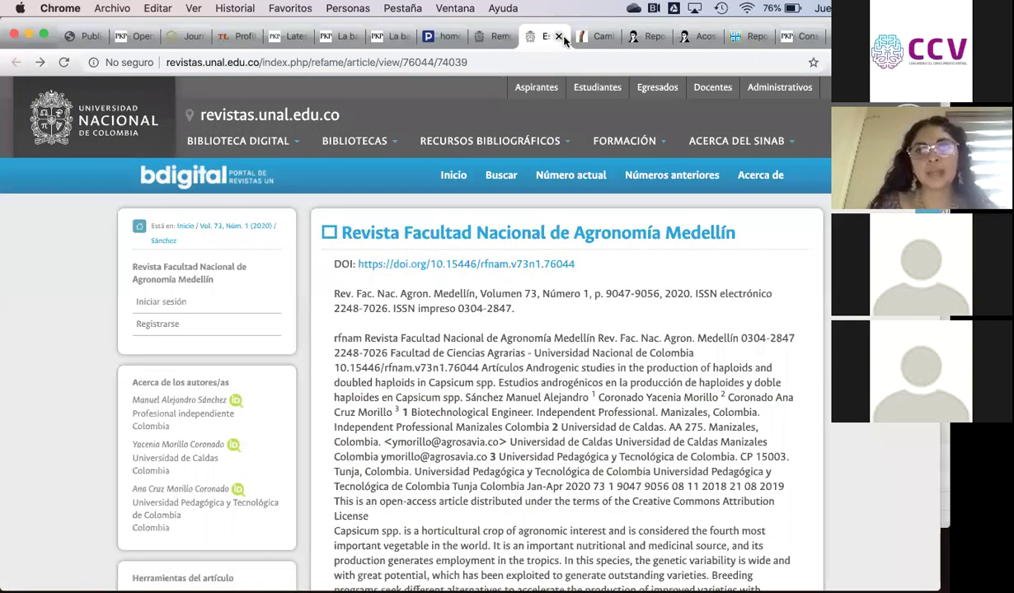
{"action": "left_click", "coordinate": [553, 38]}
{"action": "left_click", "coordinate": [498, 37]}
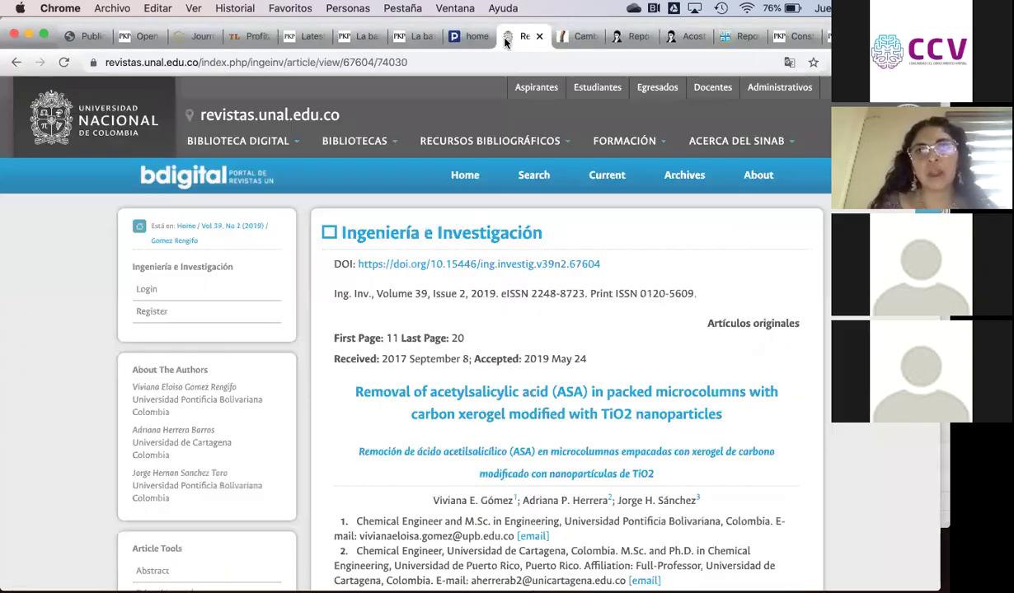
{"action": "left_click", "coordinate": [514, 36]}
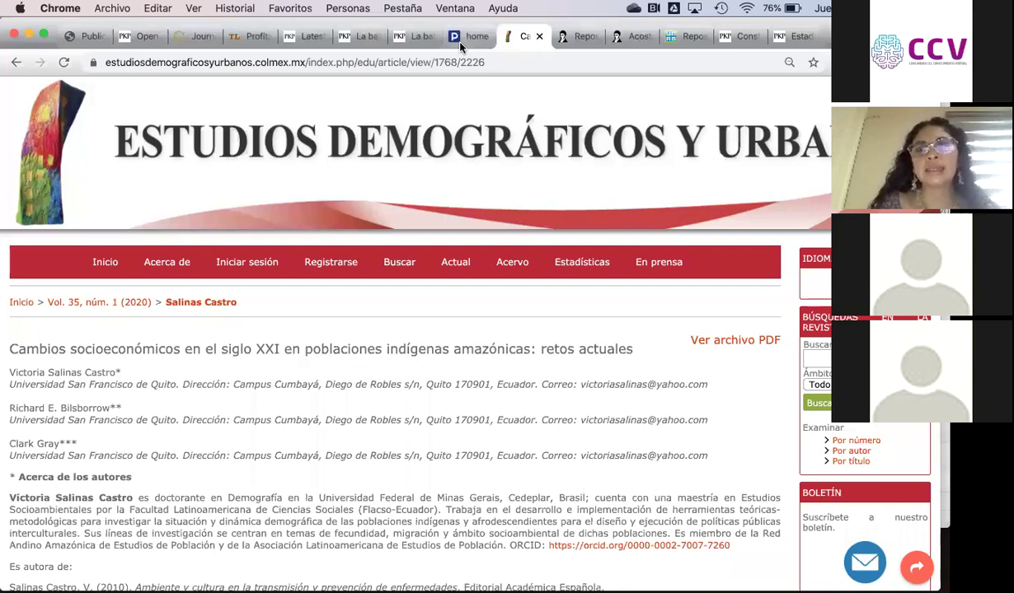
Step: Switch to the dPyx journal evaluation form and lower the computer's sound volume
{"action": "left_click", "coordinate": [466, 38]}
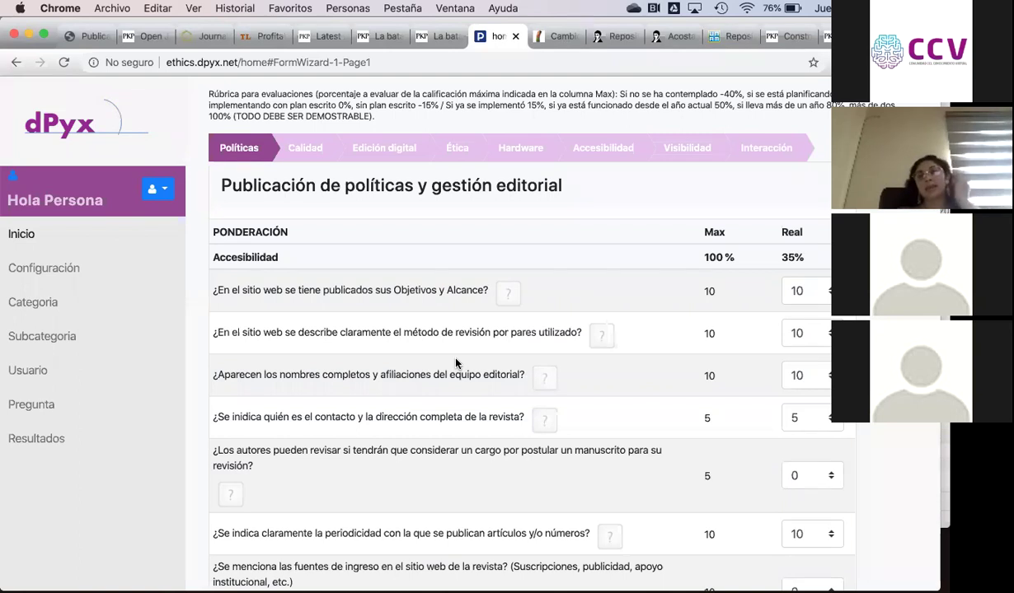
{"action": "key", "text": "XF86AudioLowerVolume"}
{"action": "key", "text": "XF86AudioLowerVolume"}
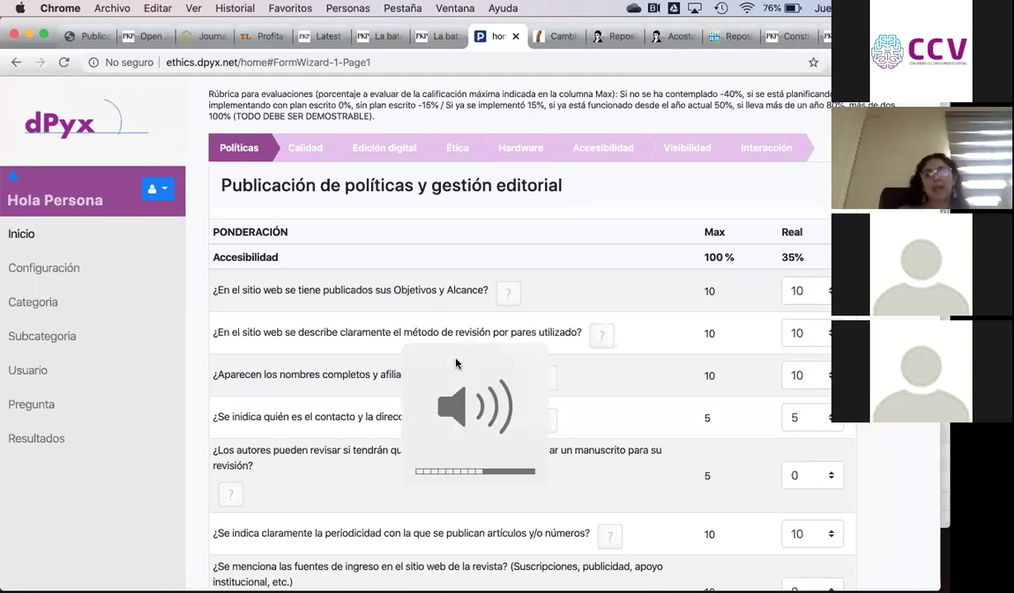
{"action": "key", "text": "XF86AudioLowerVolume"}
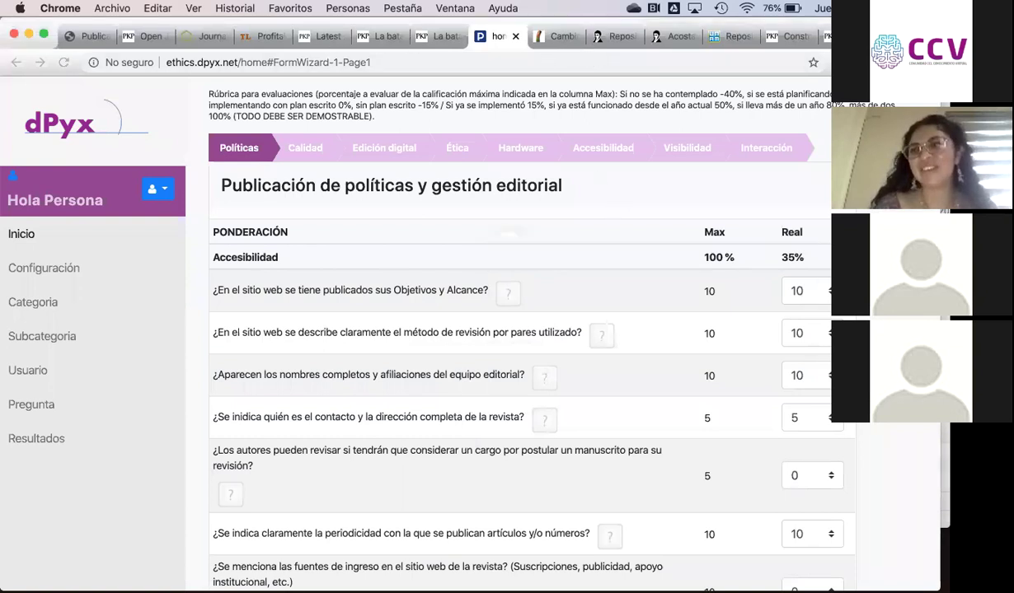
Step: Review the questions and scores in the "Publicación de políticas y gestión editorial" section of the evaluation
{"action": "left_click", "coordinate": [553, 215]}
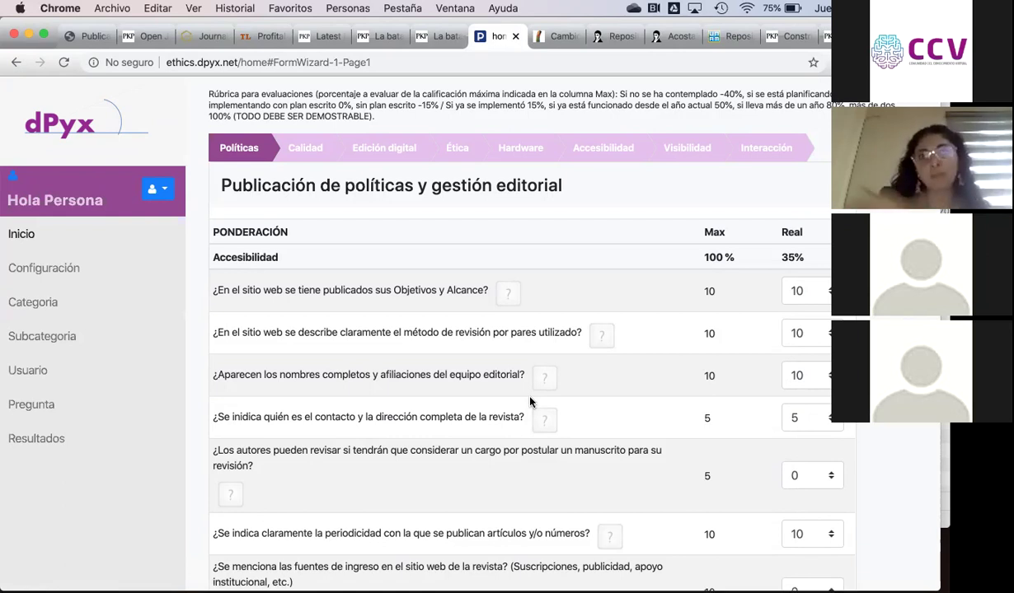
{"action": "scroll", "coordinate": [530, 402], "scroll_direction": "down", "scroll_amount": 2}
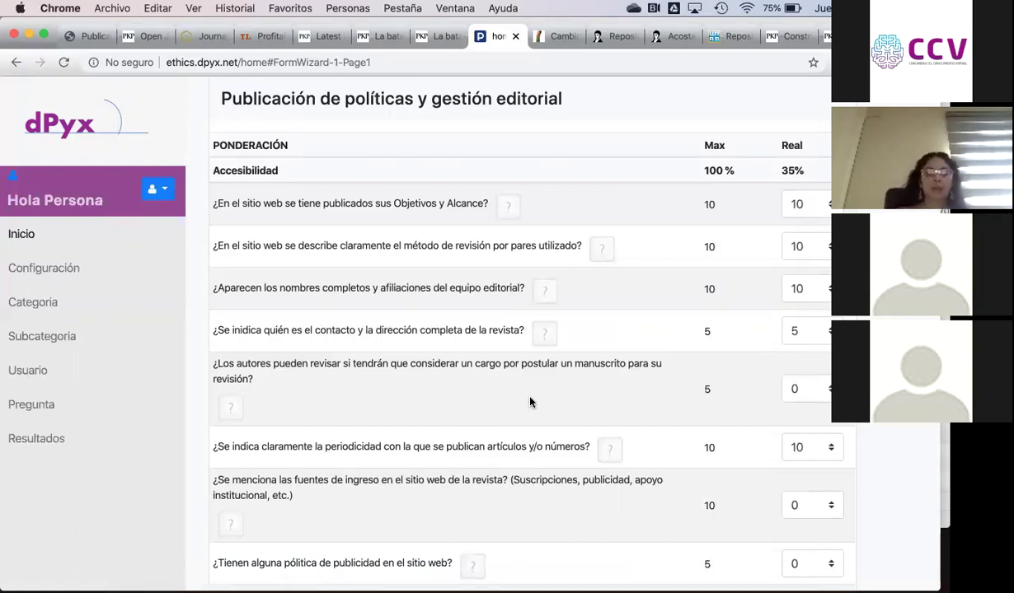
{"action": "scroll", "coordinate": [530, 402], "scroll_direction": "up", "scroll_amount": 2}
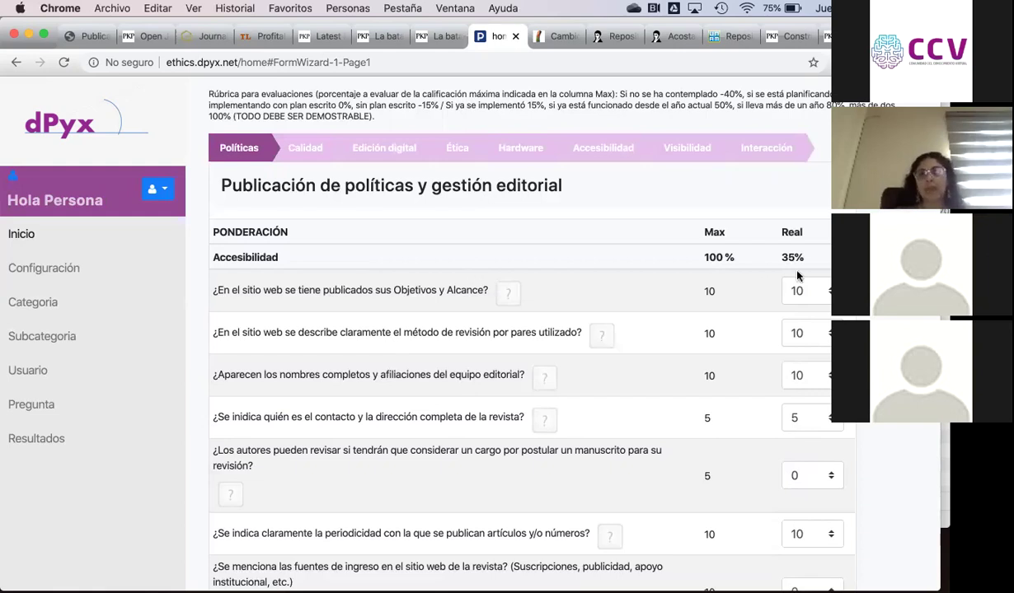
Step: Examine the score options offered for the question about the journal's published Objetivos y Alcance
{"action": "left_click", "coordinate": [811, 293]}
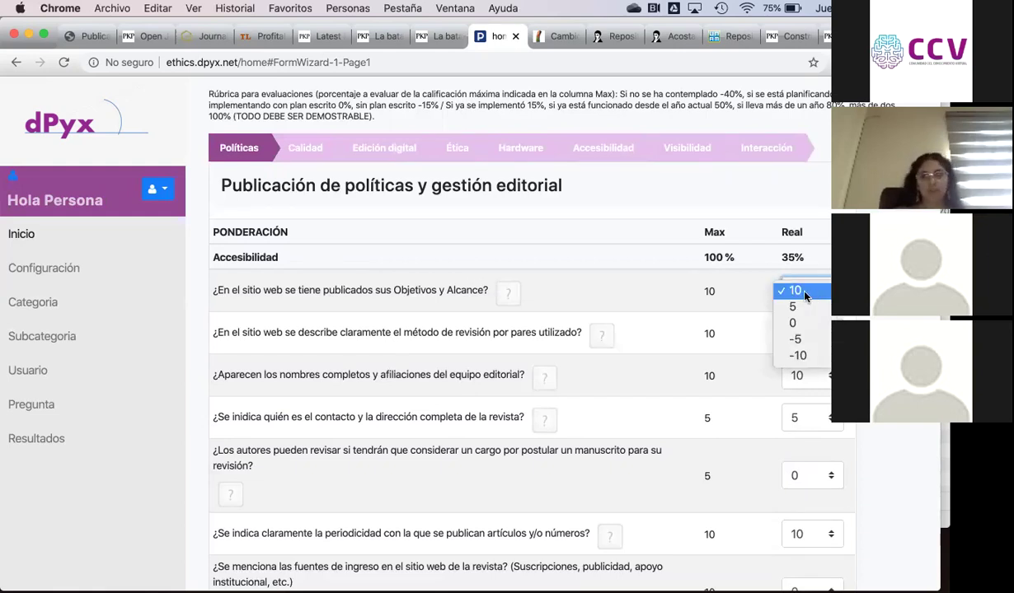
{"action": "left_click", "coordinate": [463, 254]}
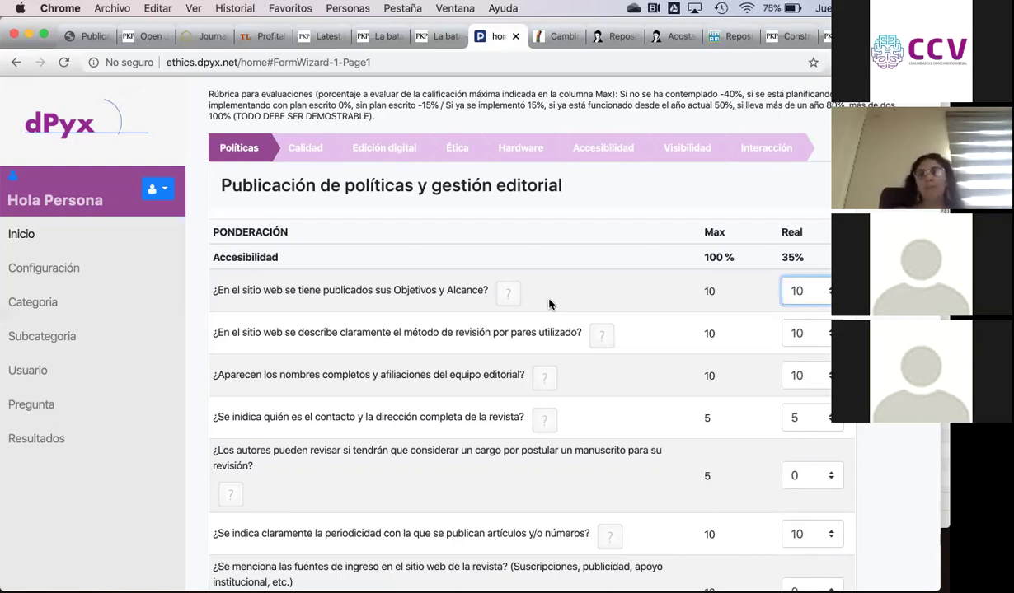
{"action": "left_click", "coordinate": [787, 290]}
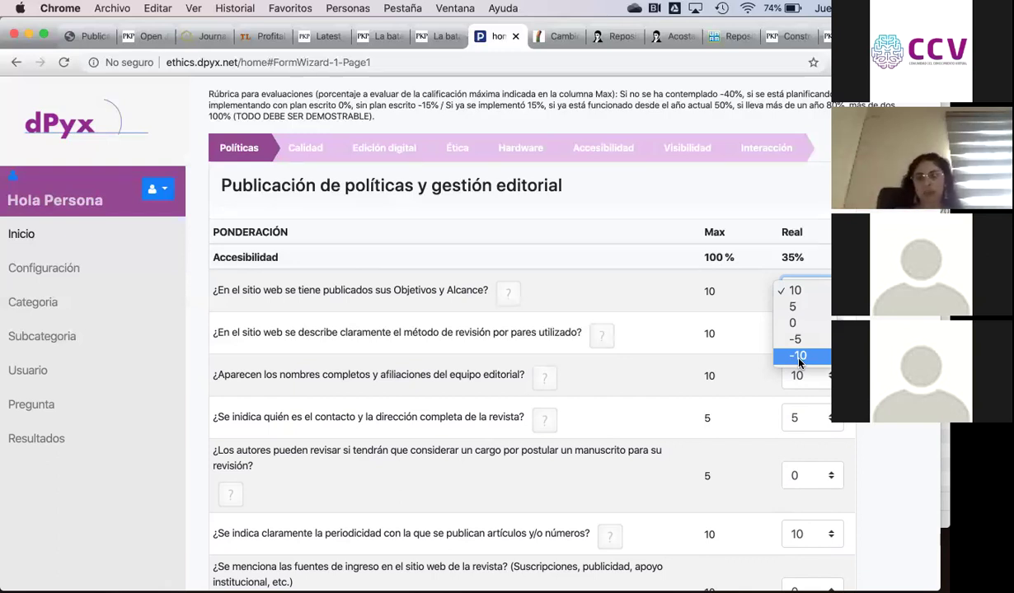
{"action": "left_click", "coordinate": [737, 339]}
Step: Review the Accesibilidad questions and their scores in the políticas section, continuing to the Preservación block at its end
{"action": "scroll", "coordinate": [737, 340], "scroll_direction": "down", "scroll_amount": 2}
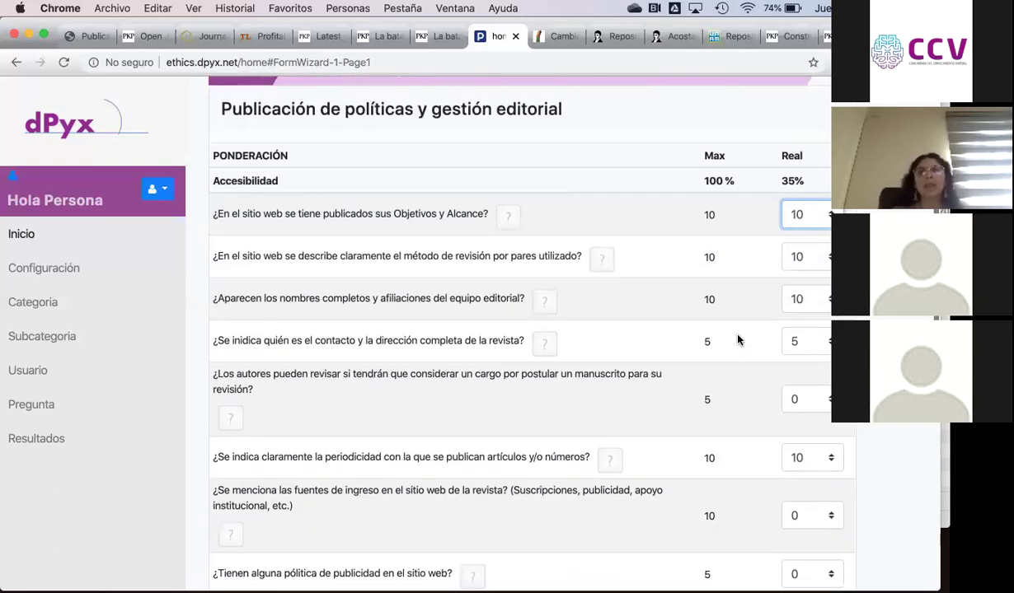
{"action": "scroll", "coordinate": [738, 339], "scroll_direction": "down", "scroll_amount": 4}
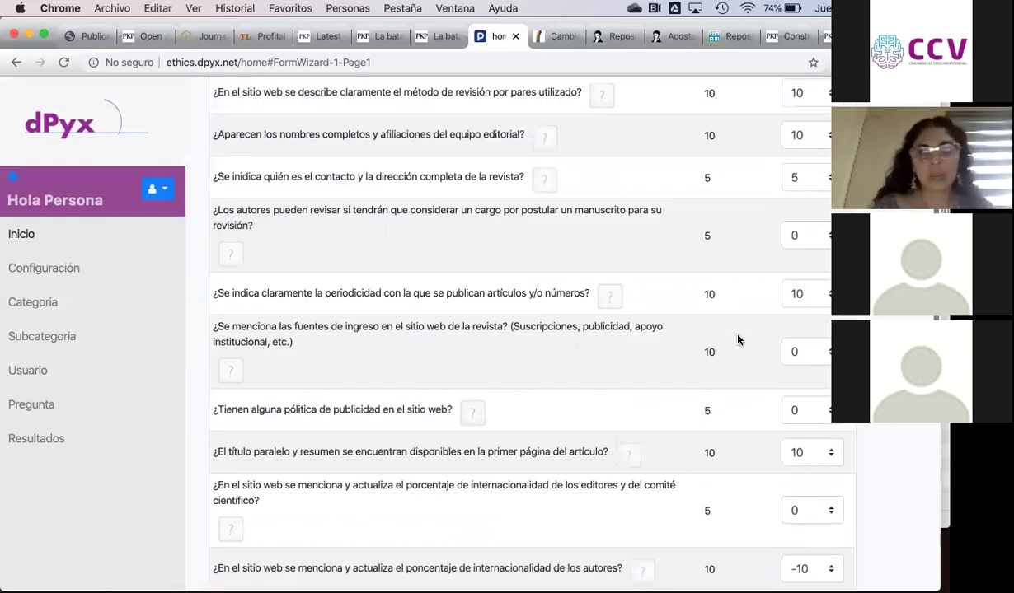
{"action": "scroll", "coordinate": [738, 339], "scroll_direction": "down", "scroll_amount": 4}
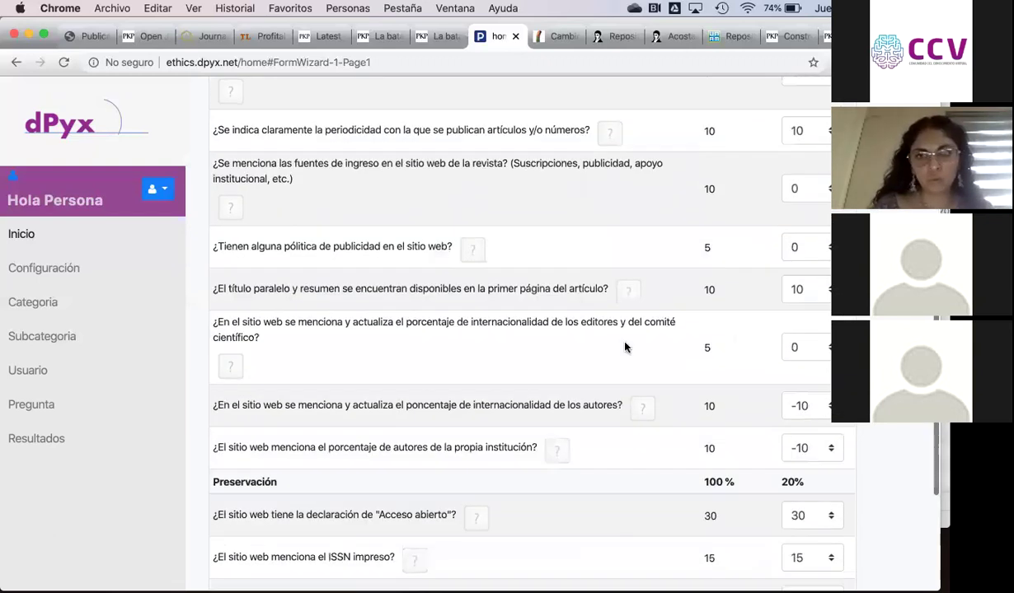
{"action": "scroll", "coordinate": [625, 347], "scroll_direction": "up", "scroll_amount": 10}
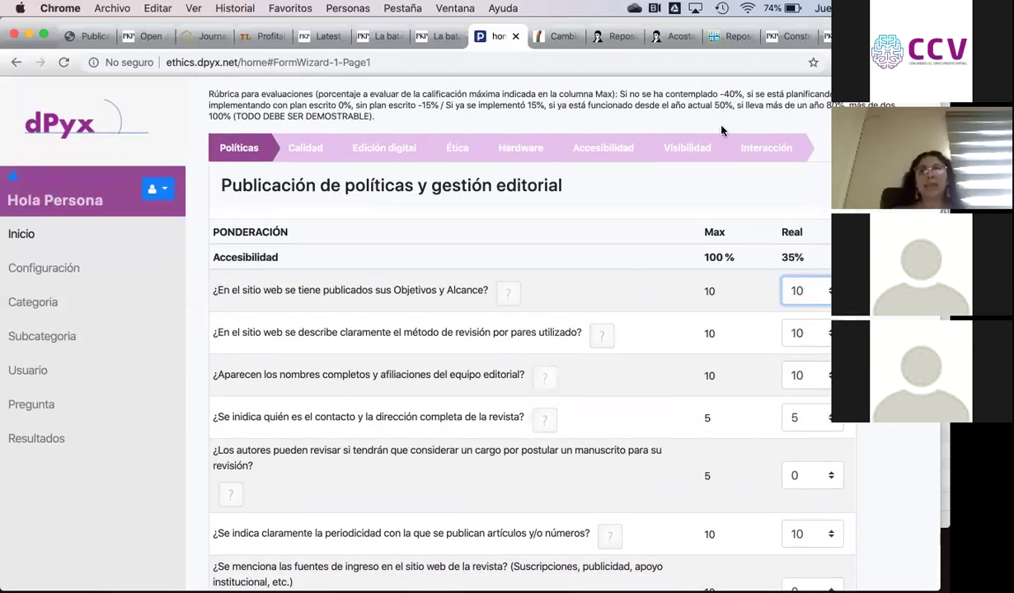
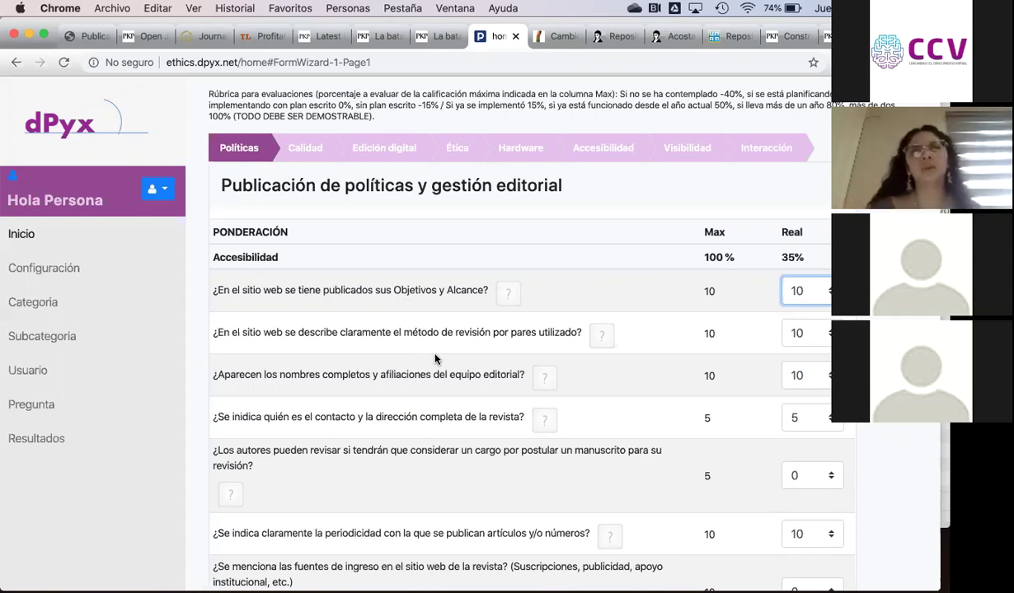
{"action": "left_click", "coordinate": [540, 266]}
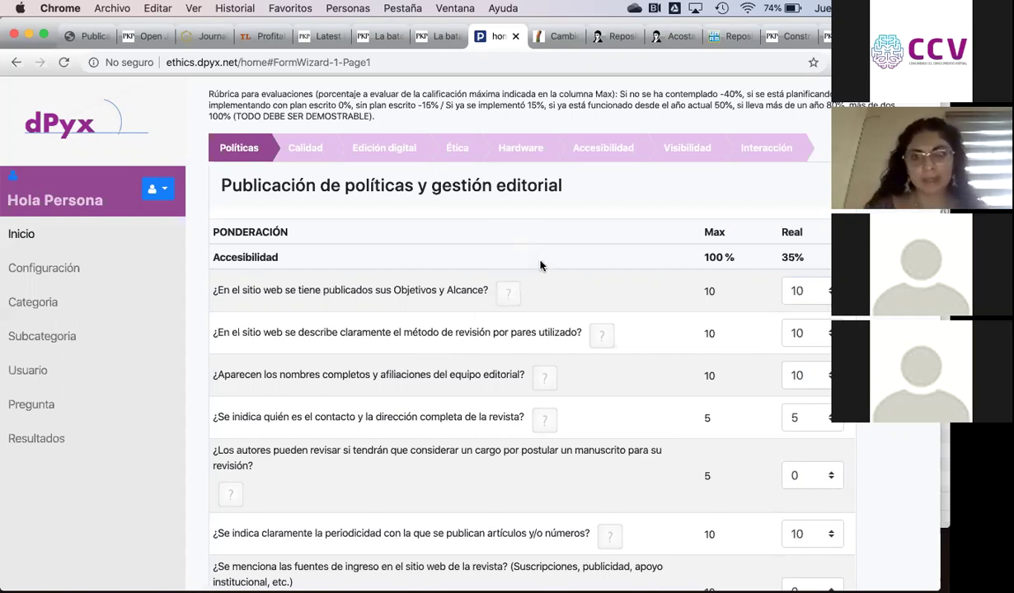
{"action": "scroll", "coordinate": [446, 372], "scroll_direction": "down", "scroll_amount": 1}
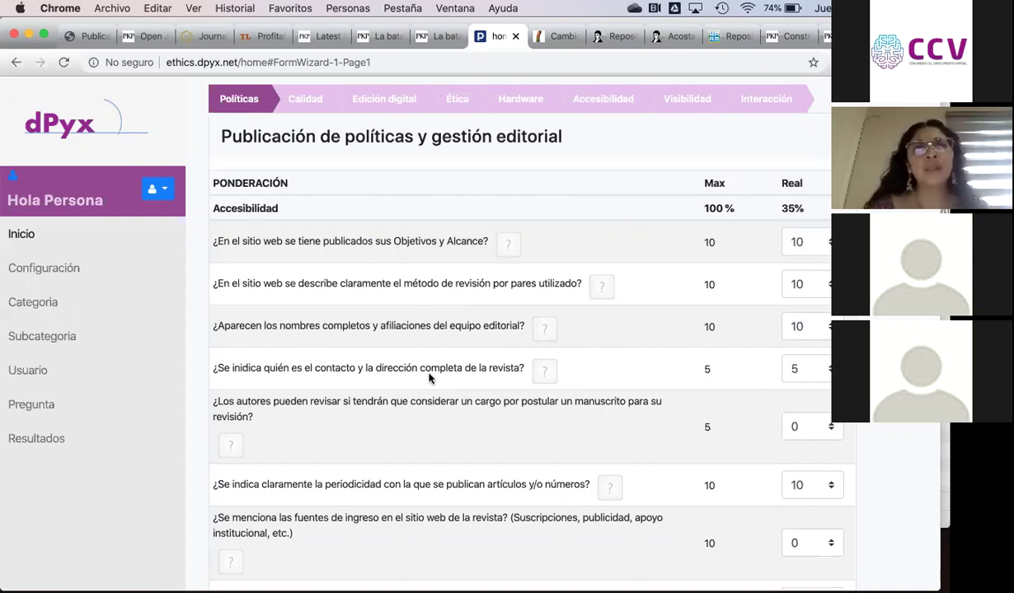
{"action": "double_click", "coordinate": [437, 137]}
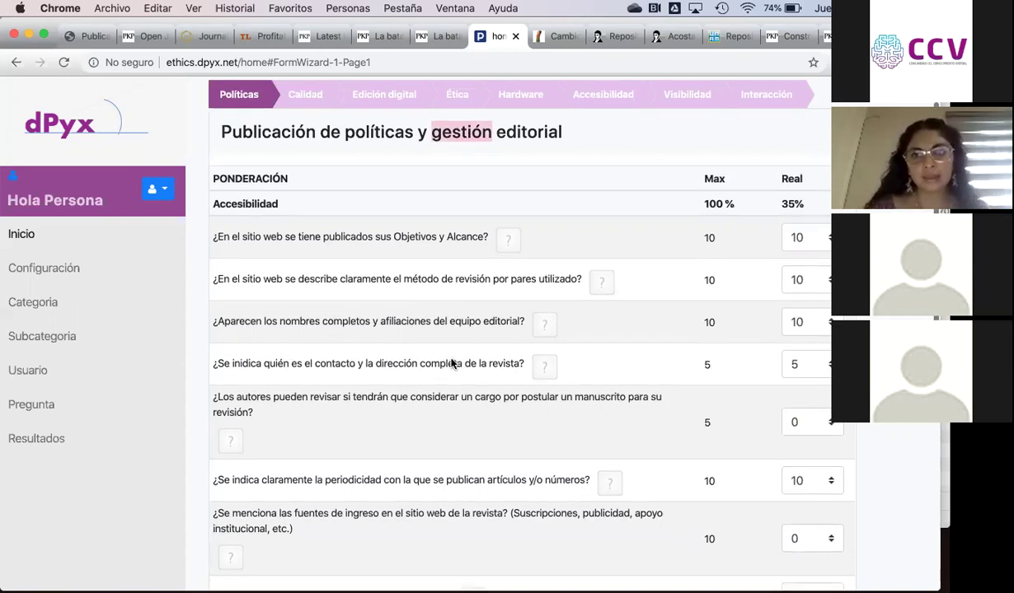
{"action": "scroll", "coordinate": [451, 362], "scroll_direction": "down", "scroll_amount": 4}
{"action": "scroll", "coordinate": [451, 362], "scroll_direction": "down", "scroll_amount": 6}
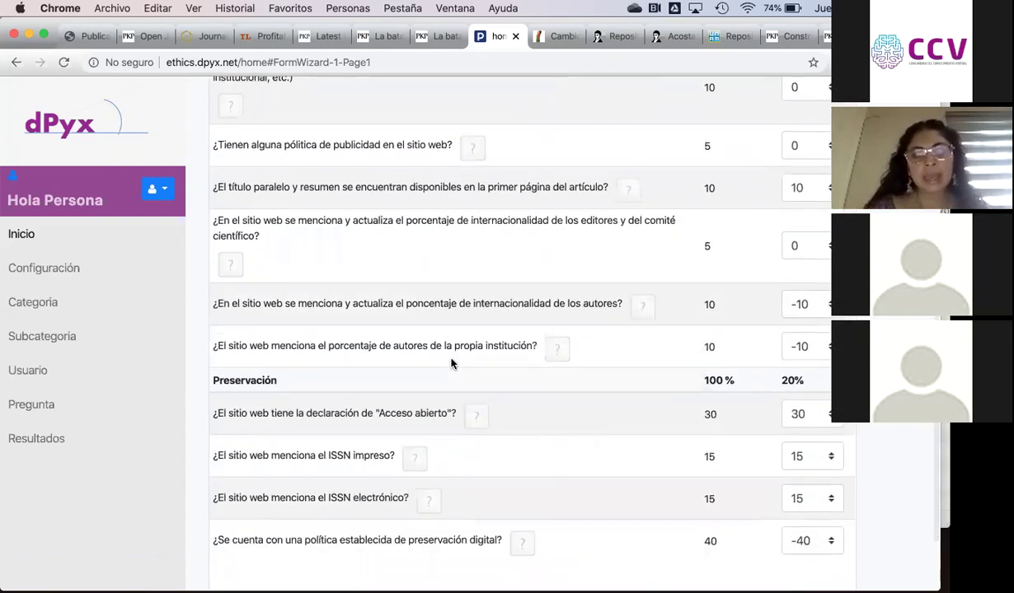
{"action": "scroll", "coordinate": [451, 362], "scroll_direction": "down", "scroll_amount": 2}
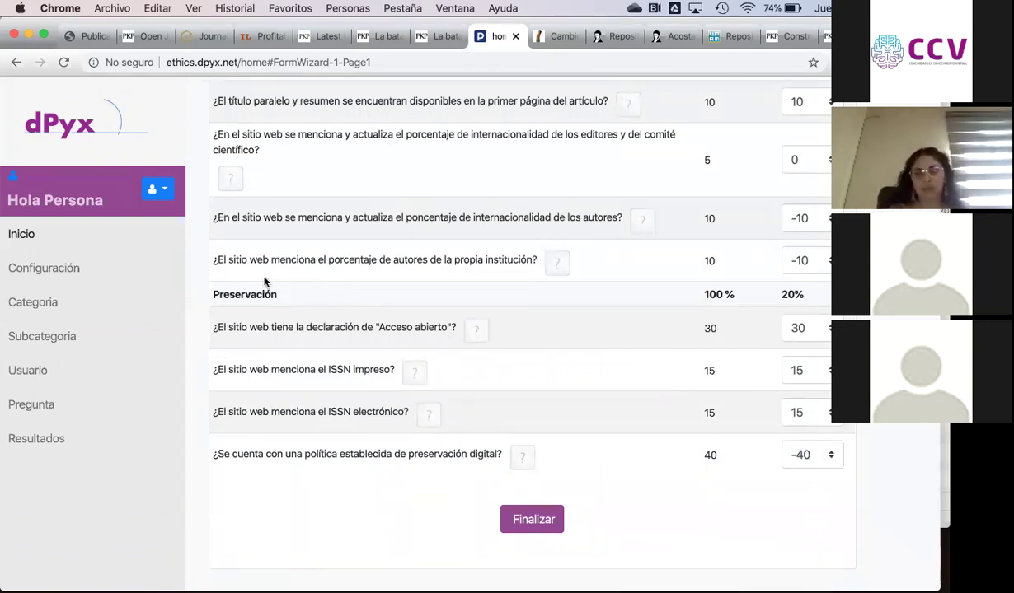
Step: Examine the Preservación question on whether the site carries an "Acceso abierto" declaration, highlighting its key words
{"action": "double_click", "coordinate": [242, 296]}
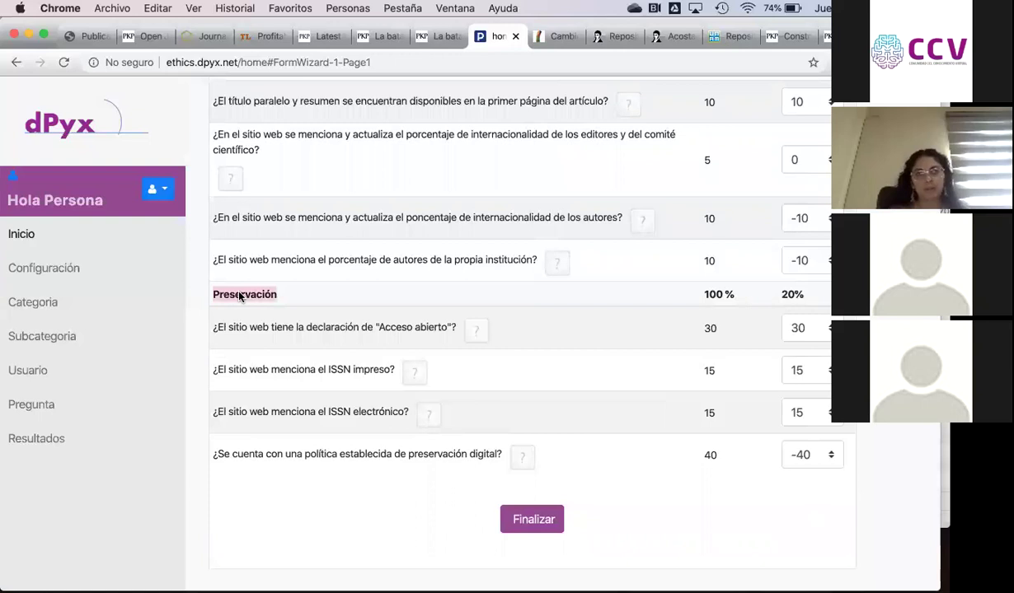
{"action": "double_click", "coordinate": [341, 330]}
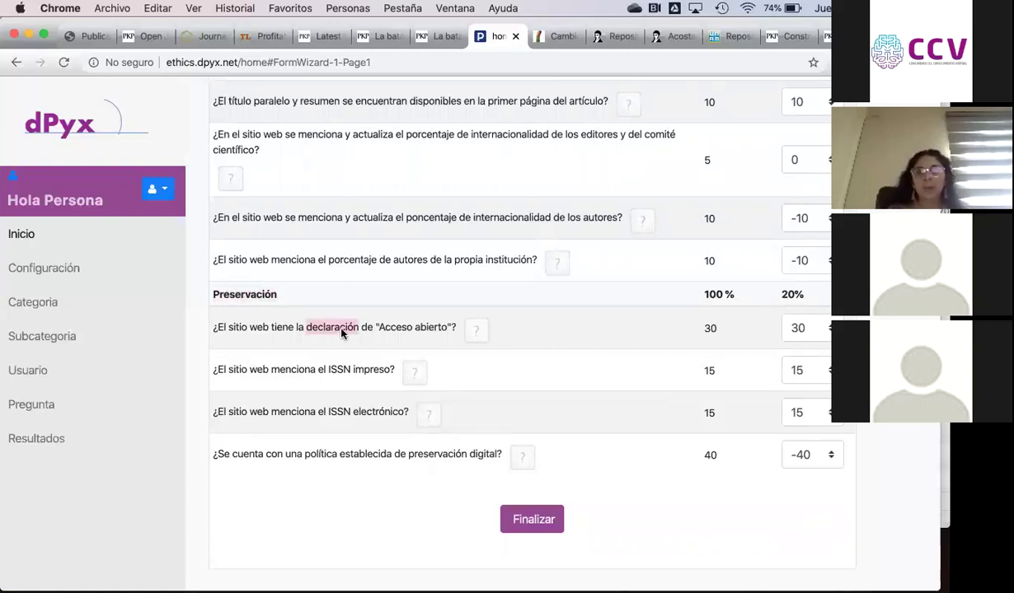
{"action": "double_click", "coordinate": [437, 329]}
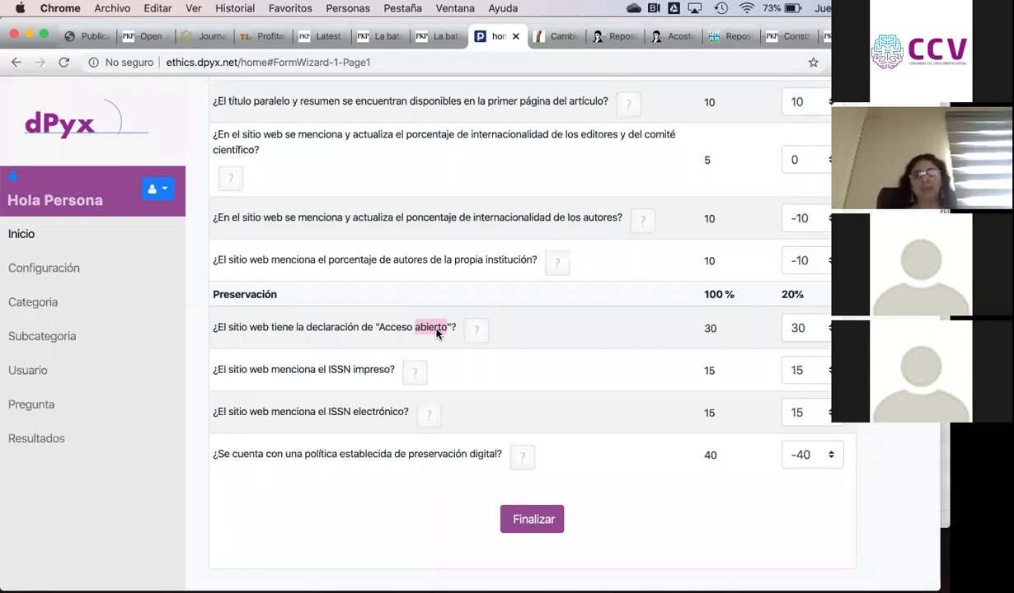
{"action": "double_click", "coordinate": [383, 329]}
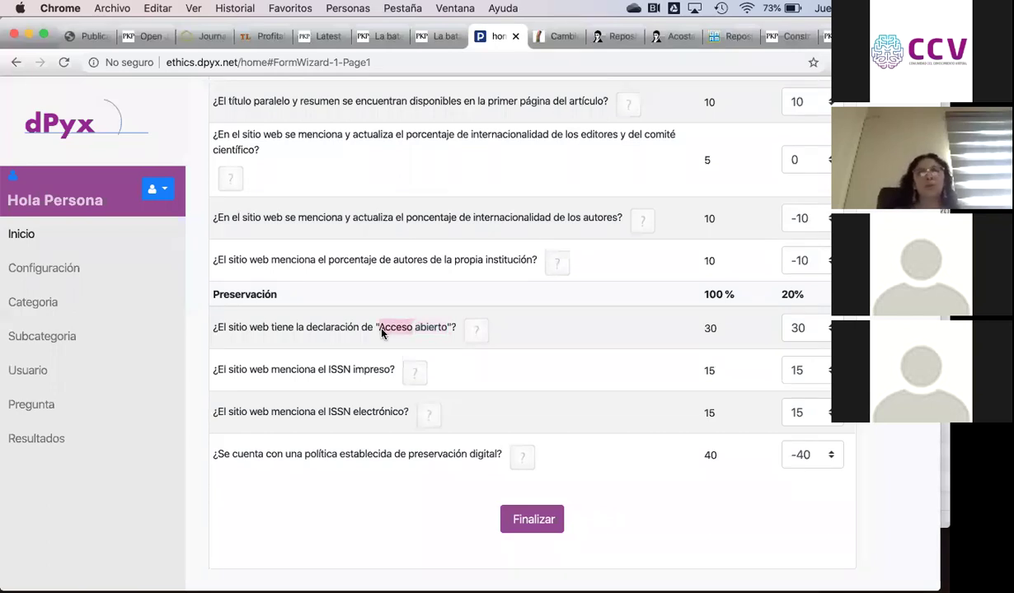
{"action": "double_click", "coordinate": [427, 330]}
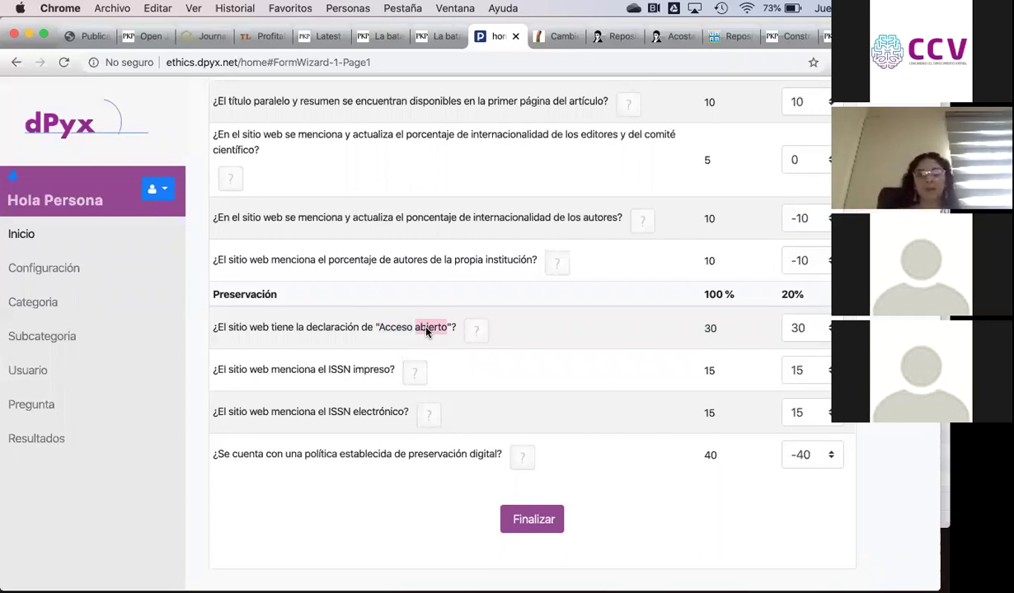
Step: Examine the Preservación questions on the printed and electronic ISSN, highlighting each question's text
{"action": "double_click", "coordinate": [360, 373]}
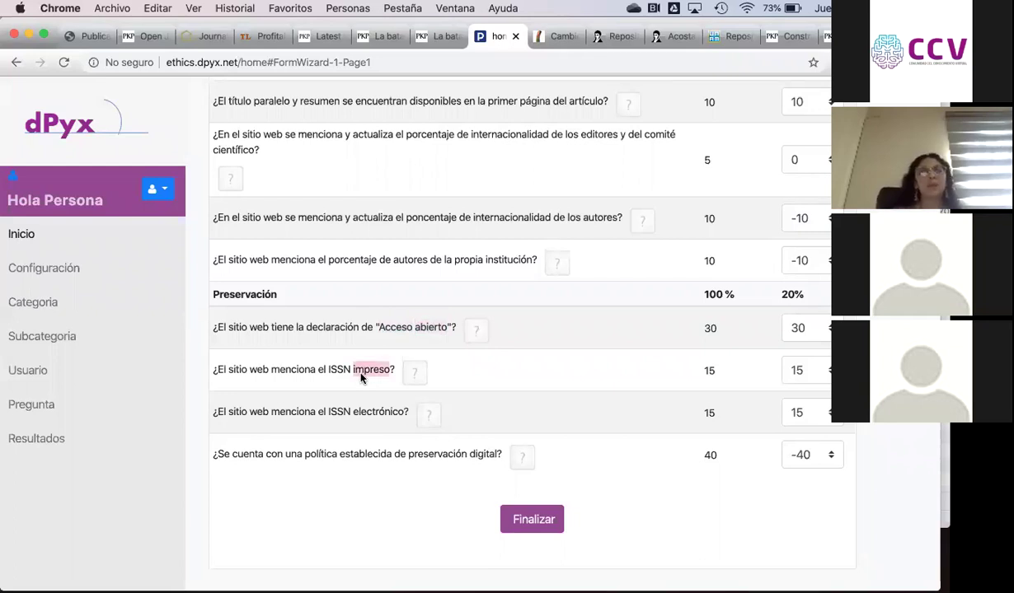
{"action": "left_click", "coordinate": [290, 372]}
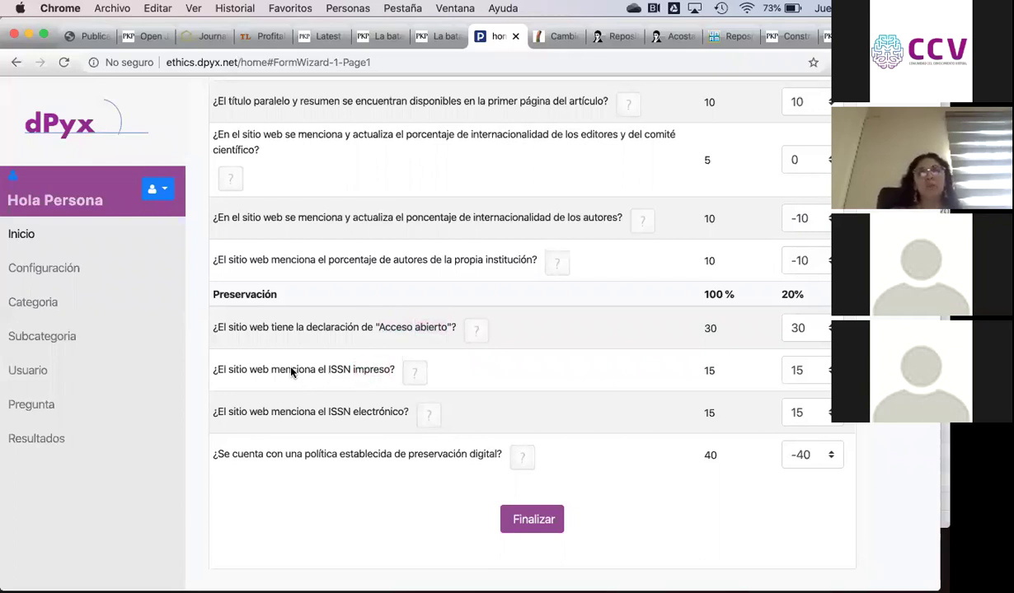
{"action": "triple_click", "coordinate": [368, 375]}
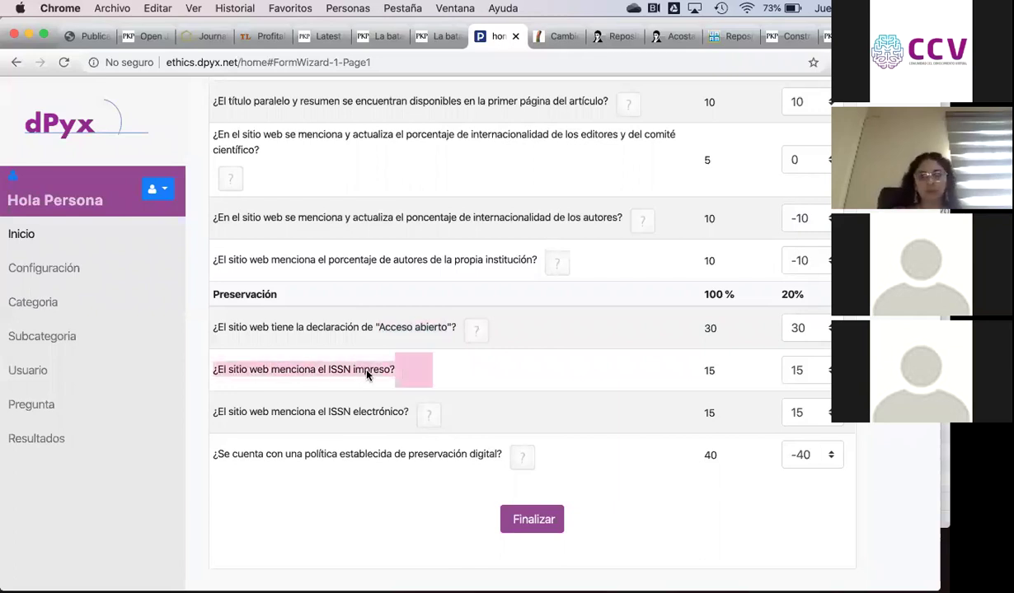
{"action": "left_click", "coordinate": [370, 422]}
{"action": "double_click", "coordinate": [371, 419]}
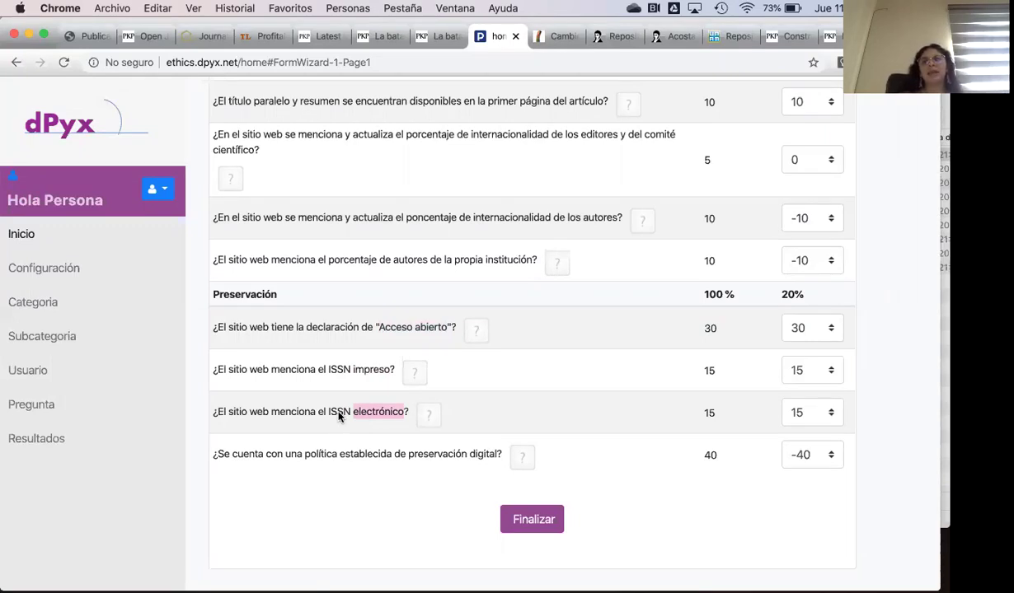
{"action": "triple_click", "coordinate": [339, 417]}
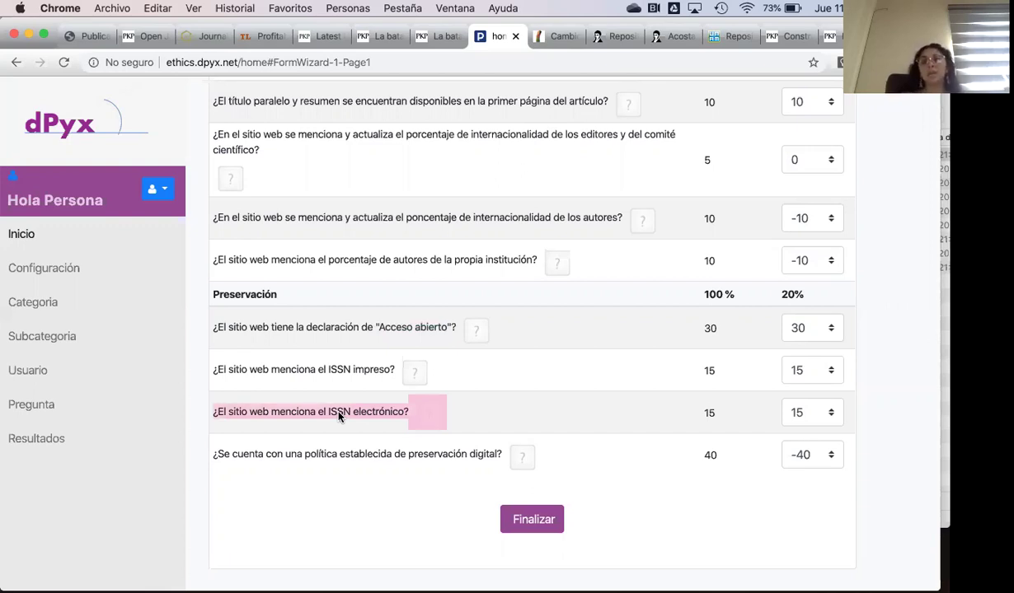
{"action": "left_click", "coordinate": [354, 414]}
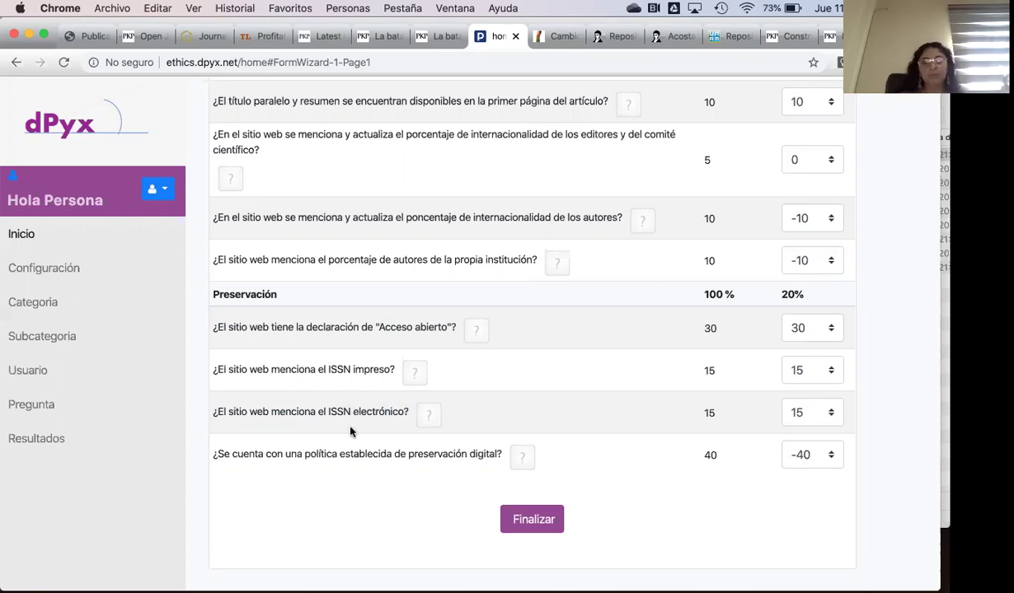
Step: Examine the question about an established digital preservation policy, highlighting the word "preservación"
{"action": "double_click", "coordinate": [354, 457]}
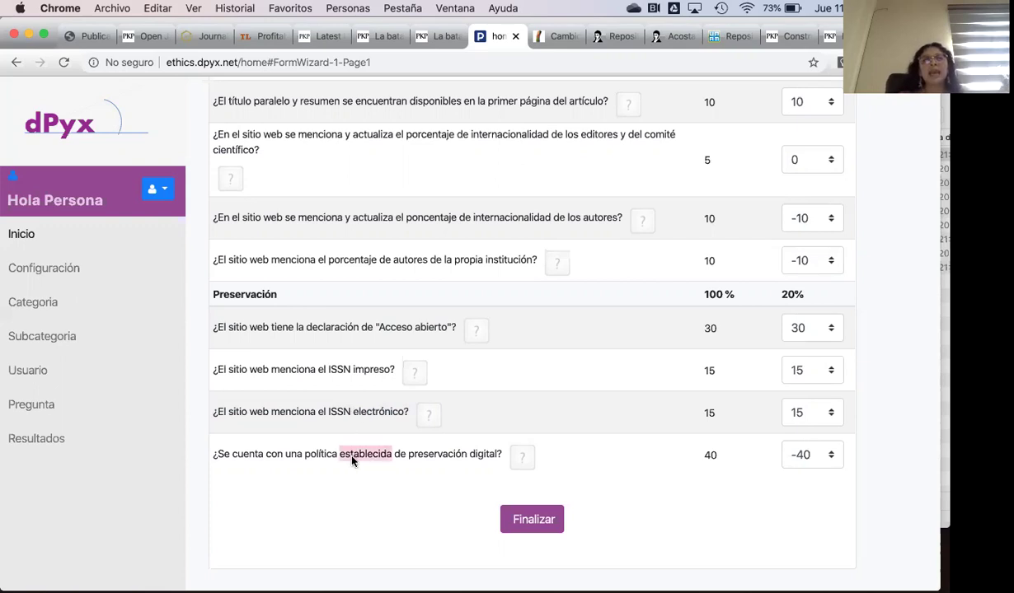
{"action": "triple_click", "coordinate": [310, 457]}
{"action": "left_click", "coordinate": [415, 460]}
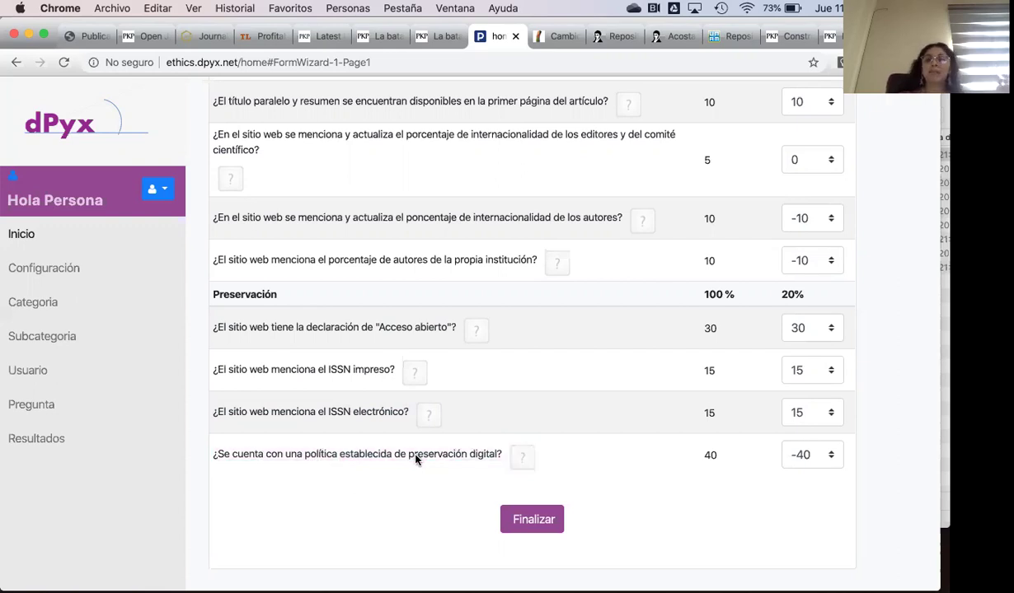
{"action": "double_click", "coordinate": [415, 460]}
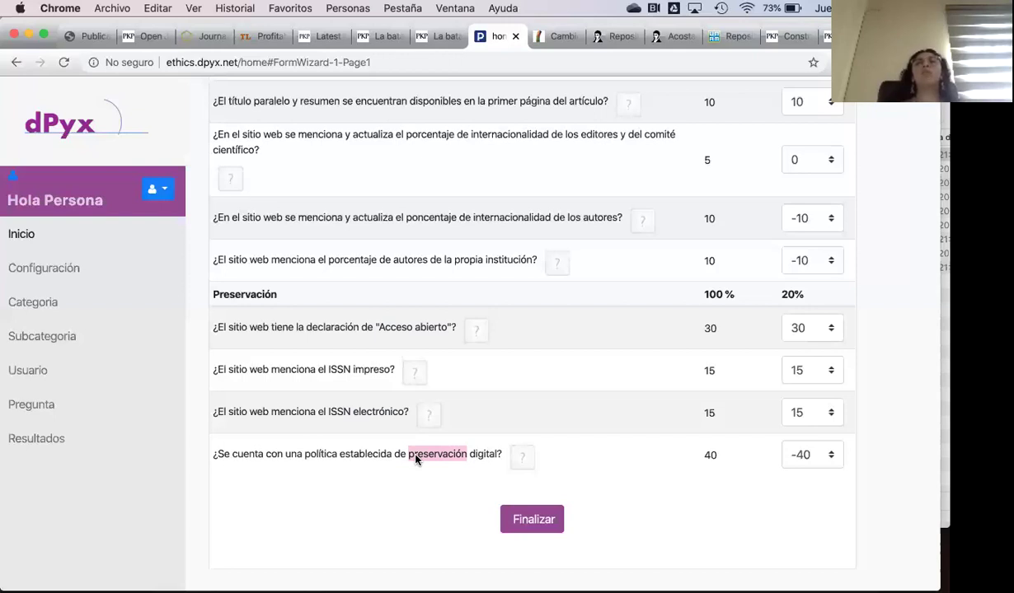
Step: Inspect the available score options for each Preservación question: "Acceso abierto" declaration, printed ISSN, electronic ISSN and digital preservation policy
{"action": "scroll", "coordinate": [415, 460], "scroll_direction": "up", "scroll_amount": 10}
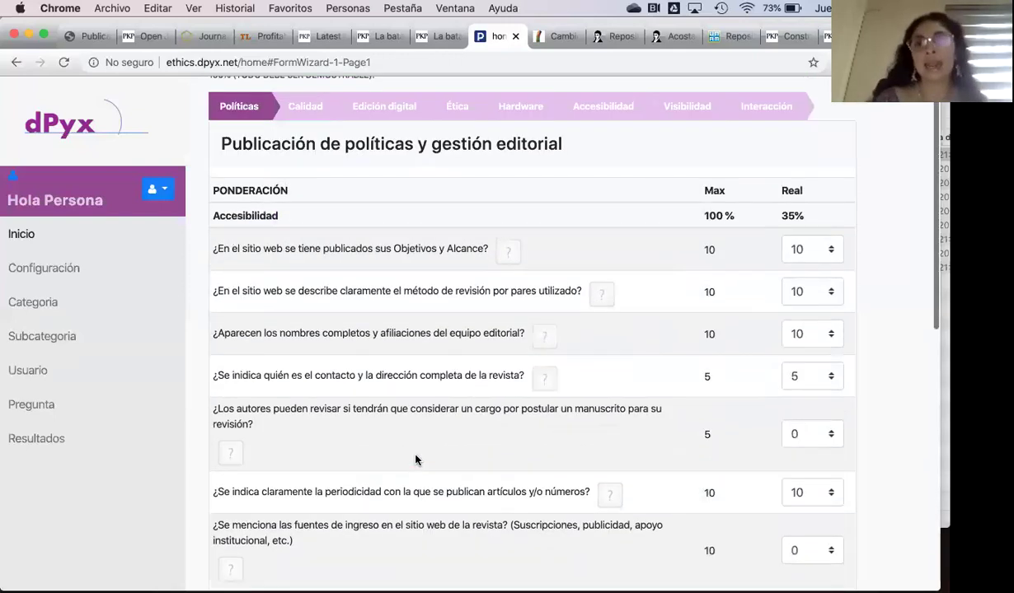
{"action": "scroll", "coordinate": [415, 460], "scroll_direction": "down", "scroll_amount": 10}
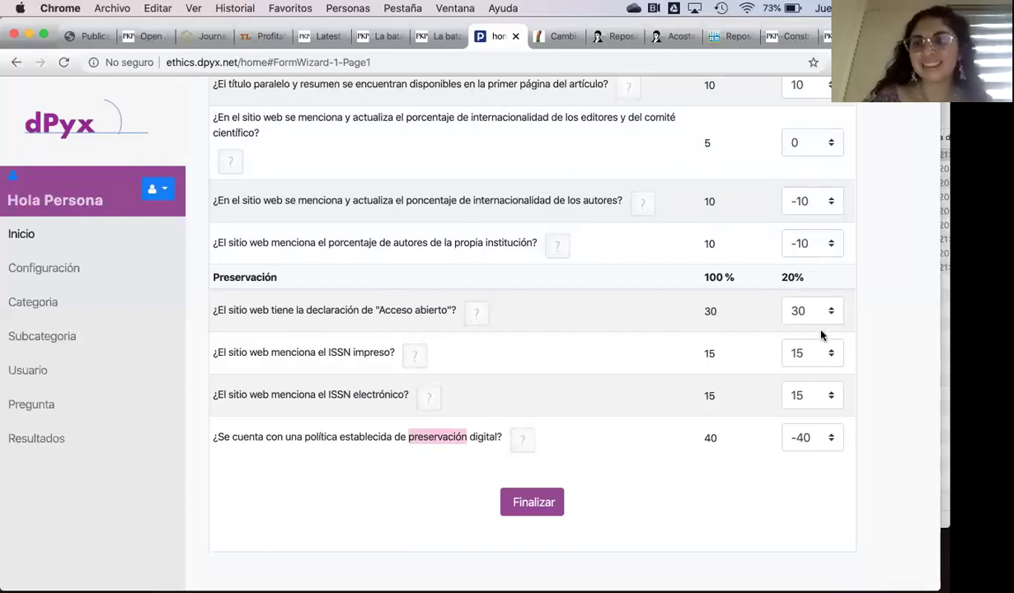
{"action": "left_click", "coordinate": [816, 314]}
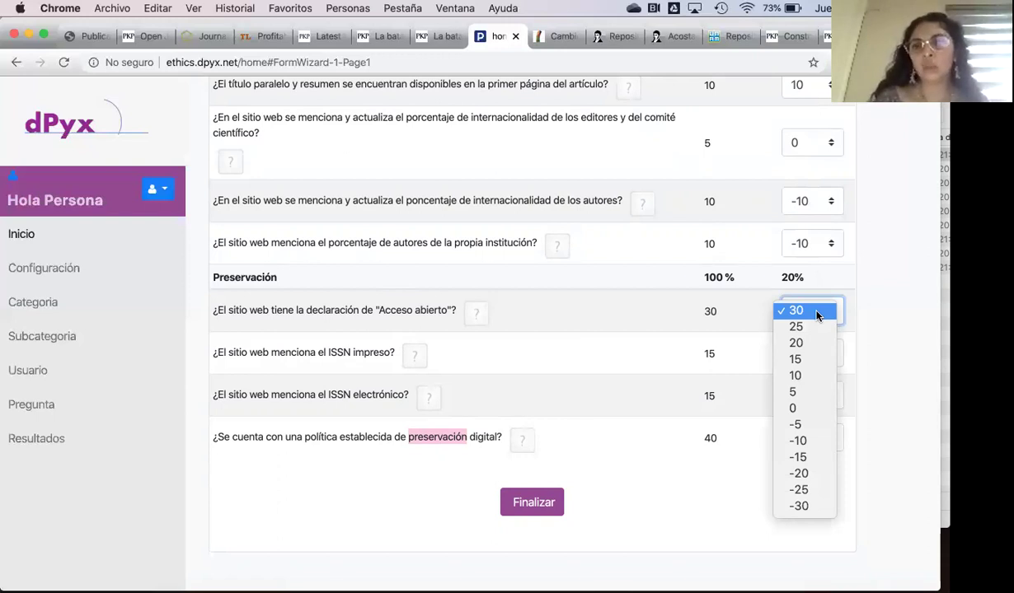
{"action": "left_click", "coordinate": [817, 314]}
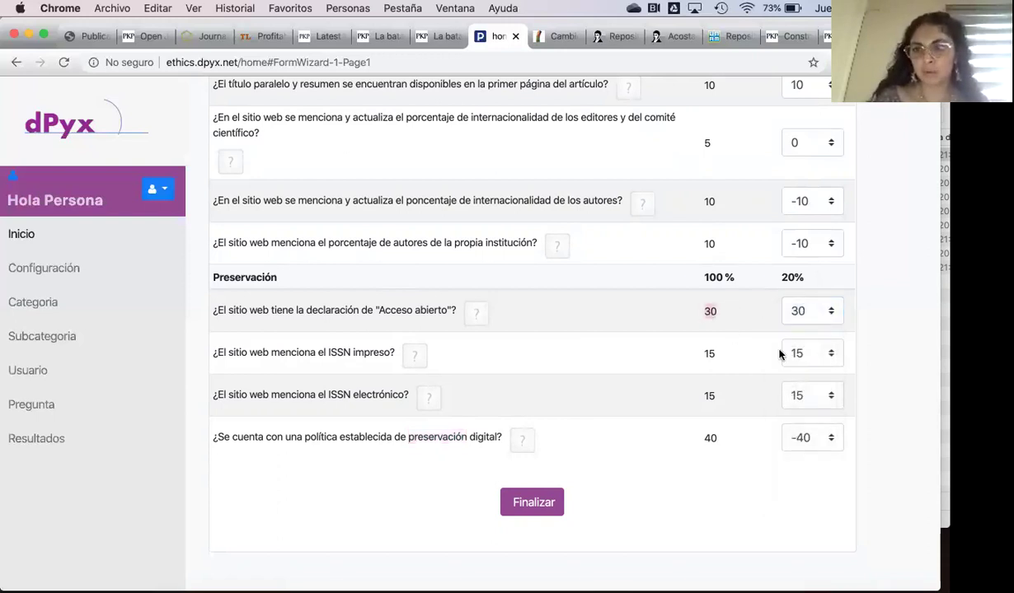
{"action": "left_click", "coordinate": [813, 356]}
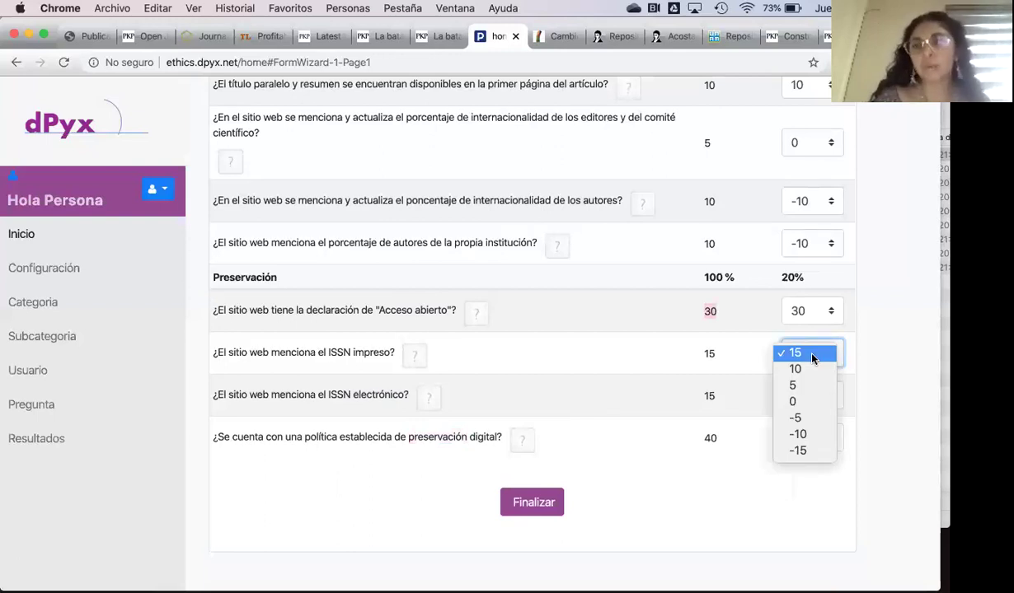
{"action": "left_click", "coordinate": [812, 356]}
{"action": "left_click", "coordinate": [805, 402]}
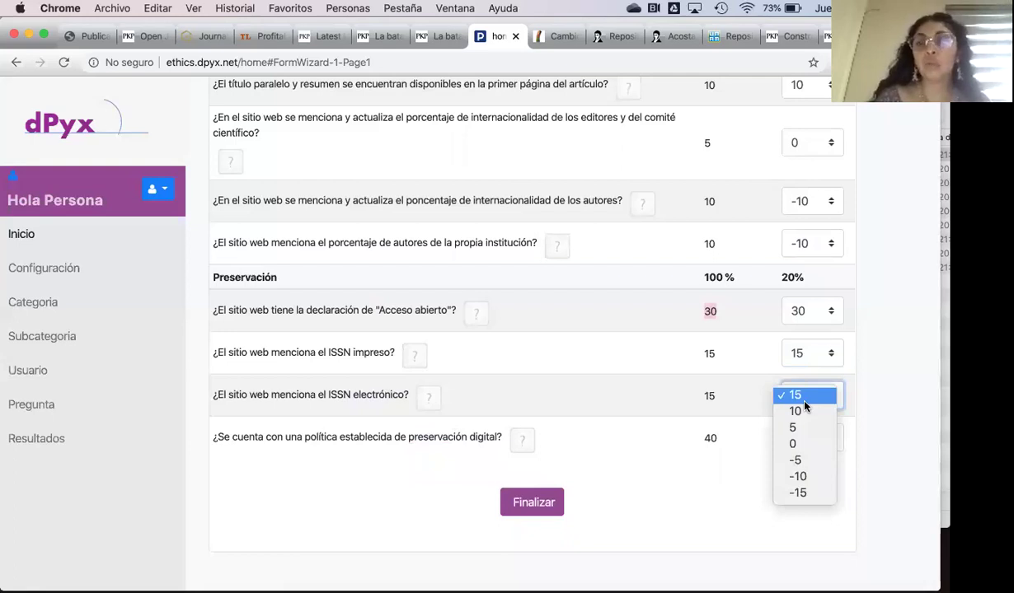
{"action": "left_click", "coordinate": [804, 402]}
{"action": "scroll", "coordinate": [851, 424], "scroll_direction": "down", "scroll_amount": 1}
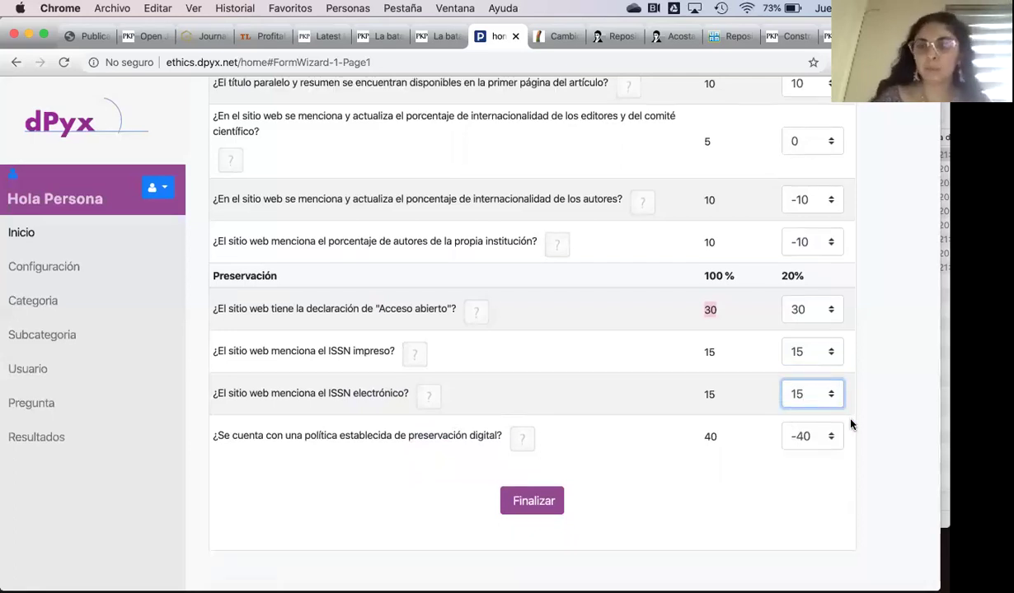
{"action": "left_click", "coordinate": [803, 441]}
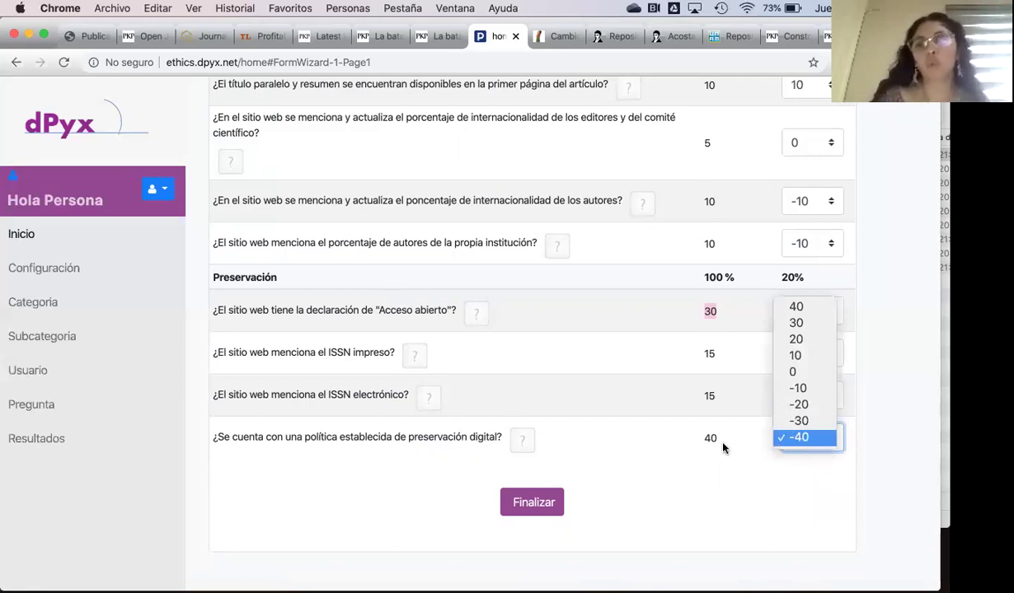
{"action": "left_click", "coordinate": [648, 459]}
Step: Open the Calidad section of the rubric and highlight its heading "Calidad del contenido"
{"action": "scroll", "coordinate": [648, 459], "scroll_direction": "up", "scroll_amount": 15}
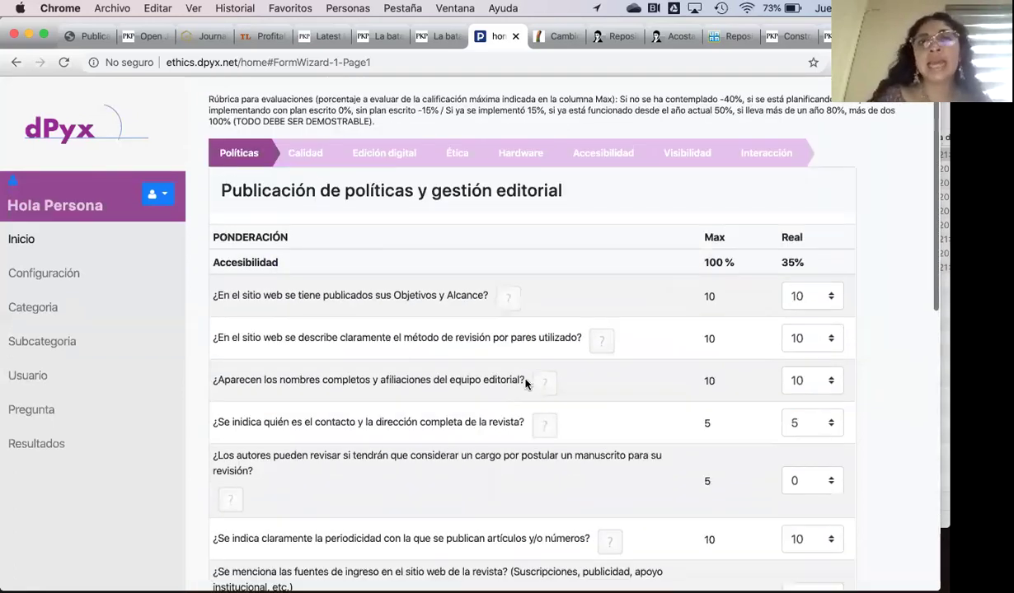
{"action": "left_click", "coordinate": [318, 158]}
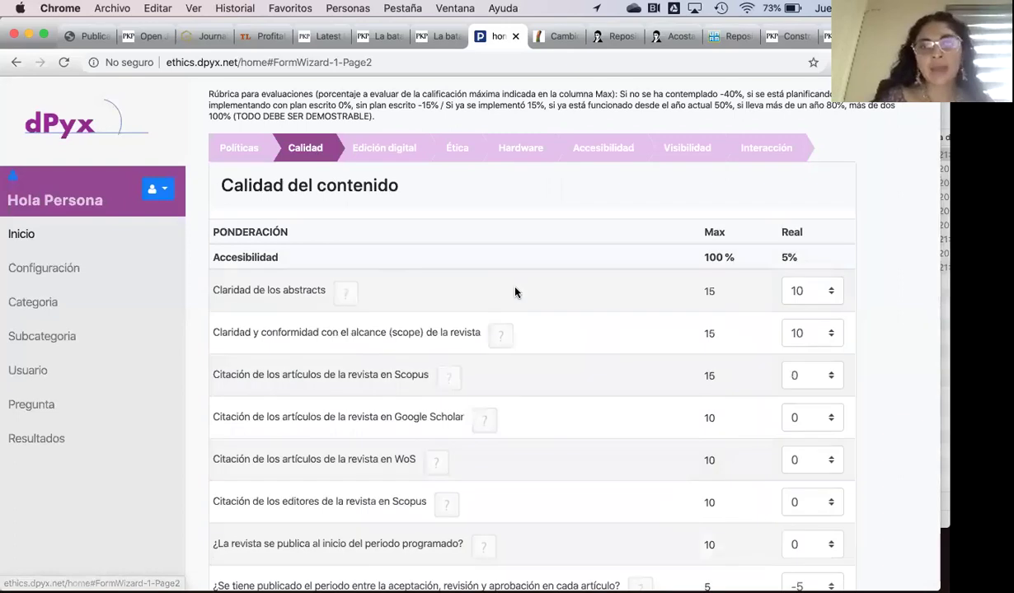
{"action": "scroll", "coordinate": [515, 292], "scroll_direction": "down", "scroll_amount": 1}
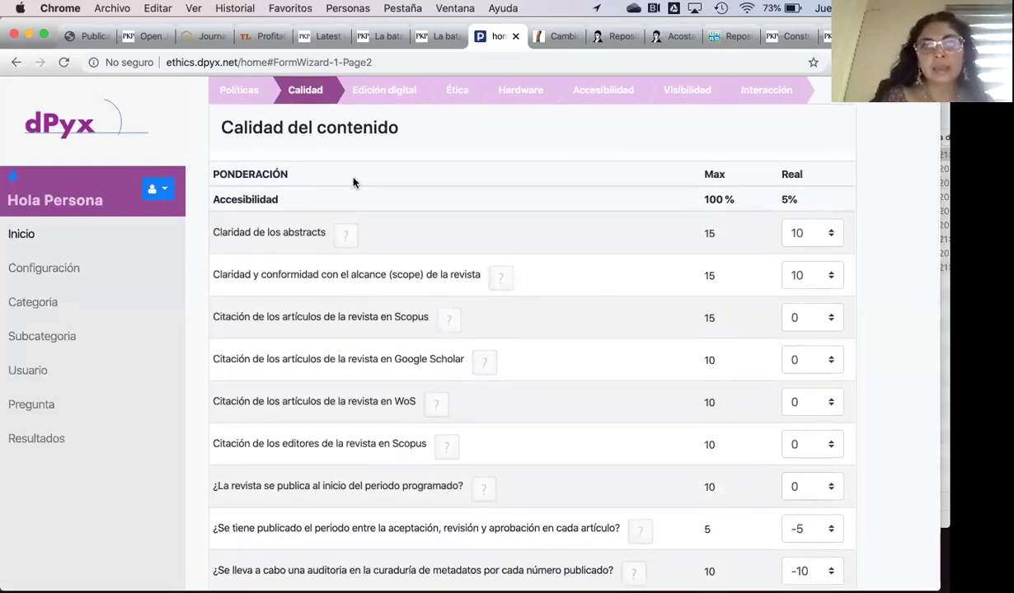
{"action": "scroll", "coordinate": [350, 176], "scroll_direction": "up", "scroll_amount": 1}
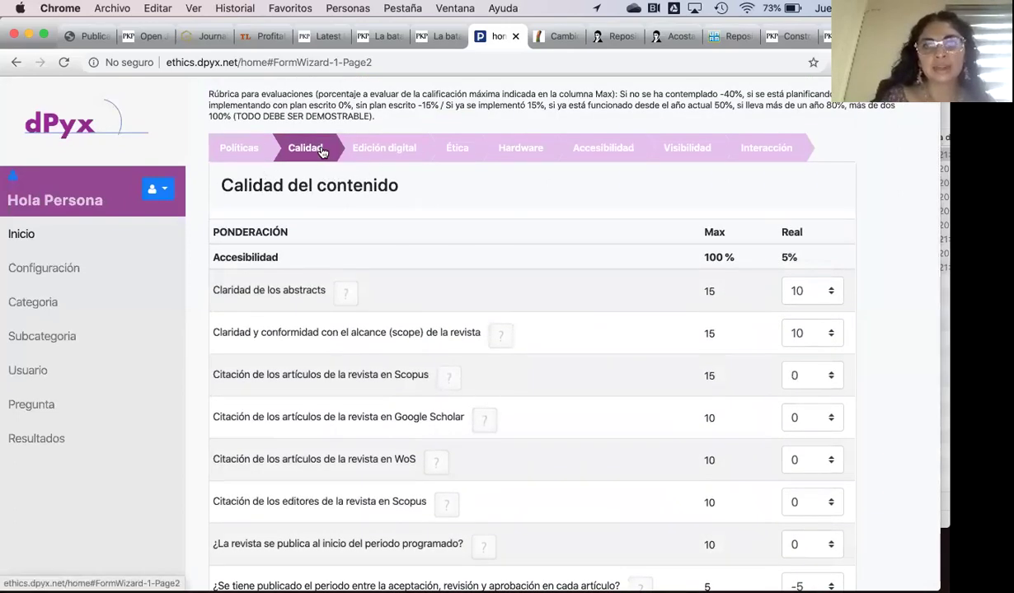
{"action": "triple_click", "coordinate": [363, 186]}
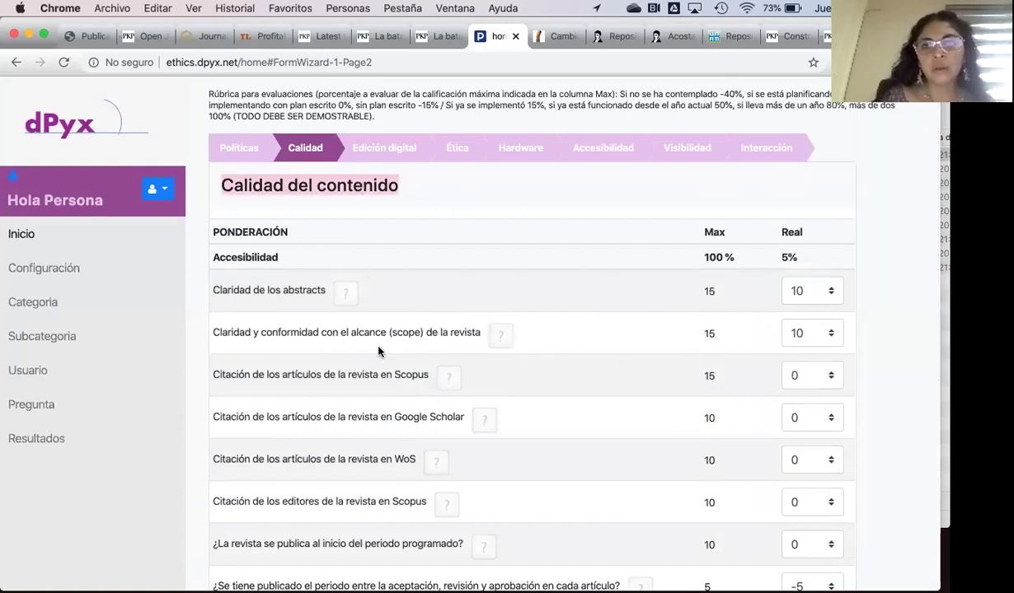
Step: Examine the citation questions in the Calidad section, highlighting "Scopus" and "Google" for article citations and "Scopus" for editor citations
{"action": "scroll", "coordinate": [375, 346], "scroll_direction": "down", "scroll_amount": 3}
{"action": "double_click", "coordinate": [401, 277]}
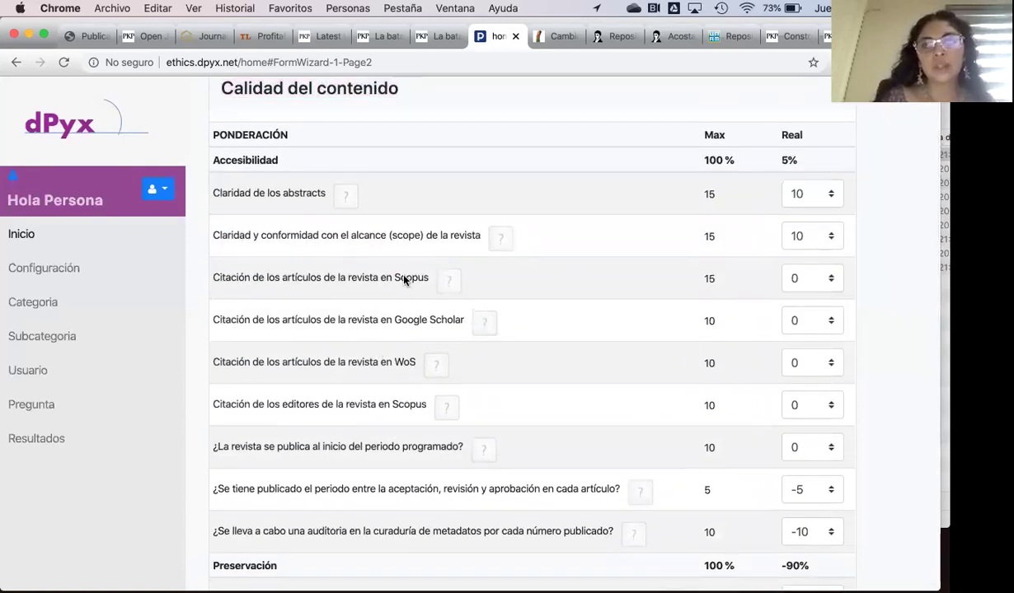
{"action": "scroll", "coordinate": [404, 280], "scroll_direction": "down", "scroll_amount": 2}
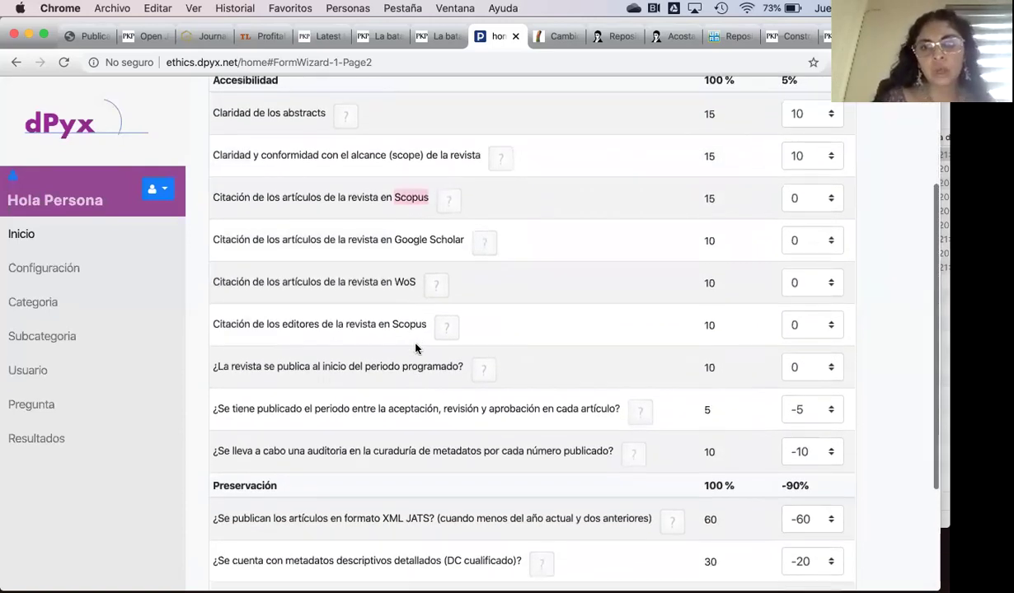
{"action": "left_click", "coordinate": [413, 240]}
{"action": "double_click", "coordinate": [413, 240]}
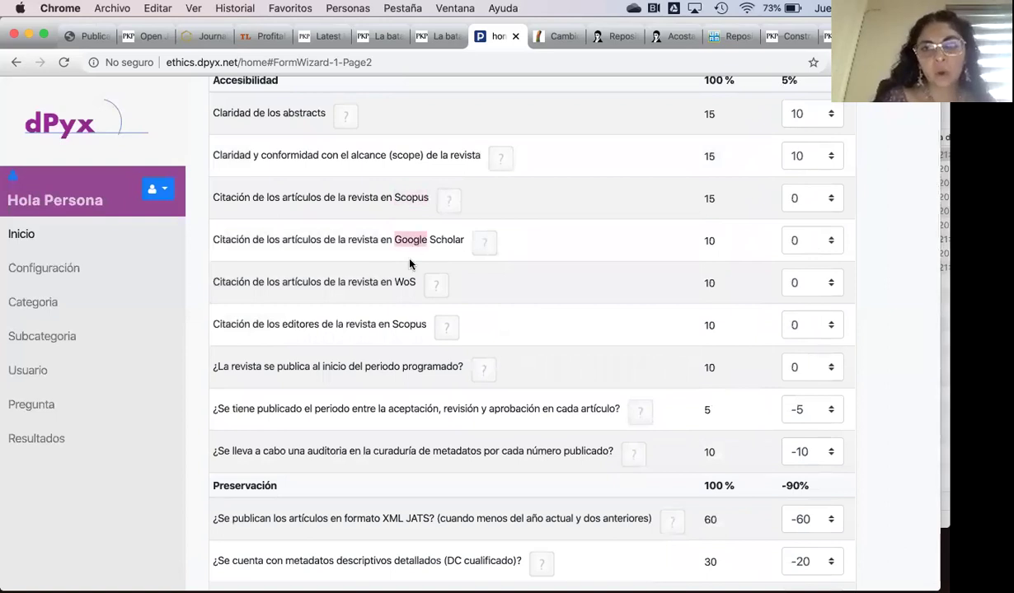
{"action": "double_click", "coordinate": [407, 327]}
Step: Examine the question on publishing the journal at the start of its scheduled period, highlighting "programado"
{"action": "scroll", "coordinate": [405, 328], "scroll_direction": "down", "scroll_amount": 3}
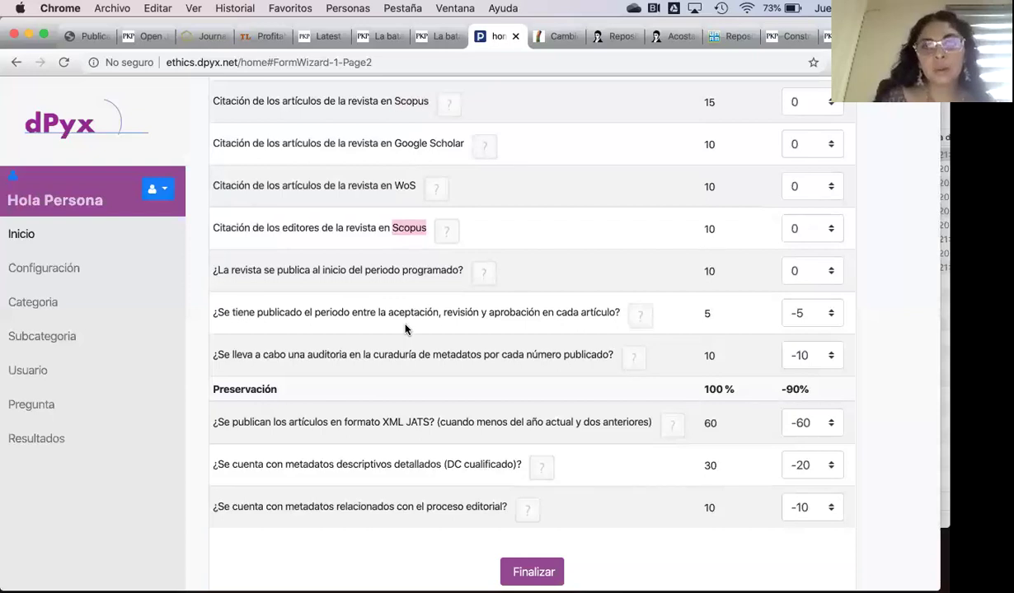
{"action": "scroll", "coordinate": [407, 328], "scroll_direction": "down", "scroll_amount": 2}
{"action": "double_click", "coordinate": [426, 214]}
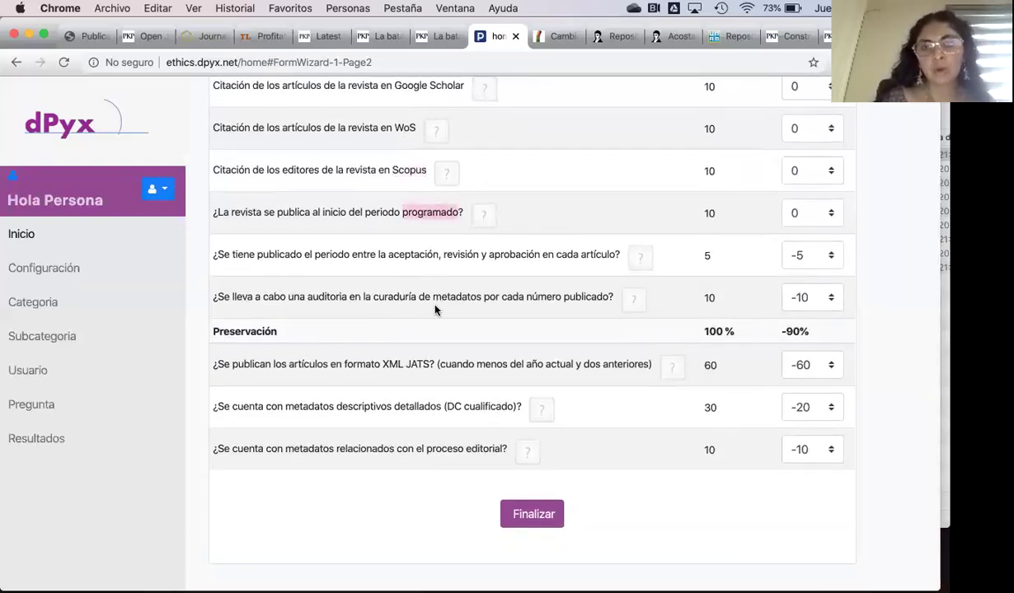
Step: Examine the Calidad section's Preservación questions on XML JATS articles and detailed descriptive metadata, highlighting "cuando" and "descriptivos"
{"action": "double_click", "coordinate": [460, 369]}
{"action": "scroll", "coordinate": [460, 368], "scroll_direction": "down", "scroll_amount": 1}
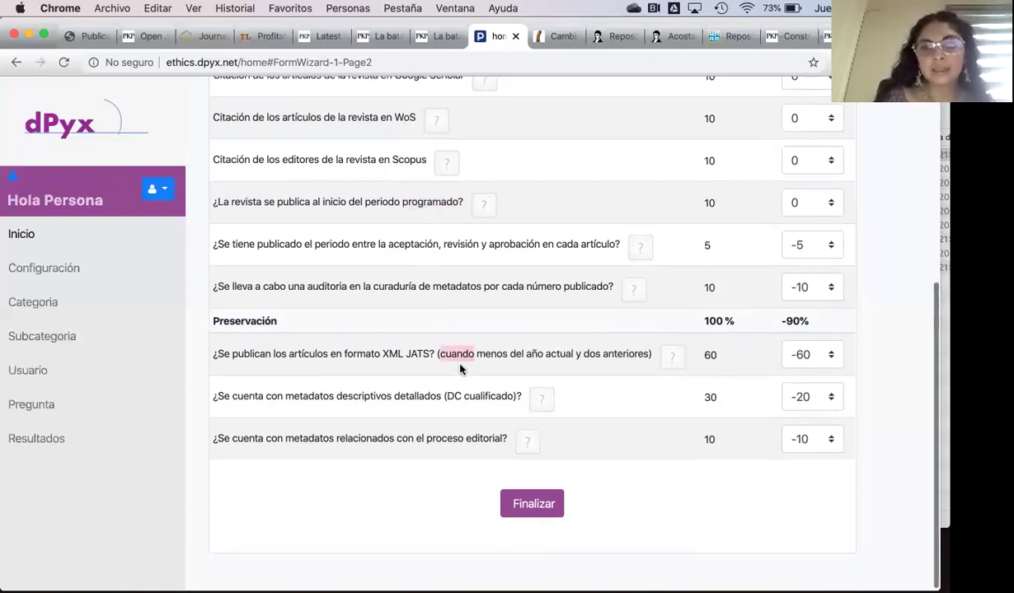
{"action": "left_click", "coordinate": [362, 401]}
{"action": "double_click", "coordinate": [363, 402]}
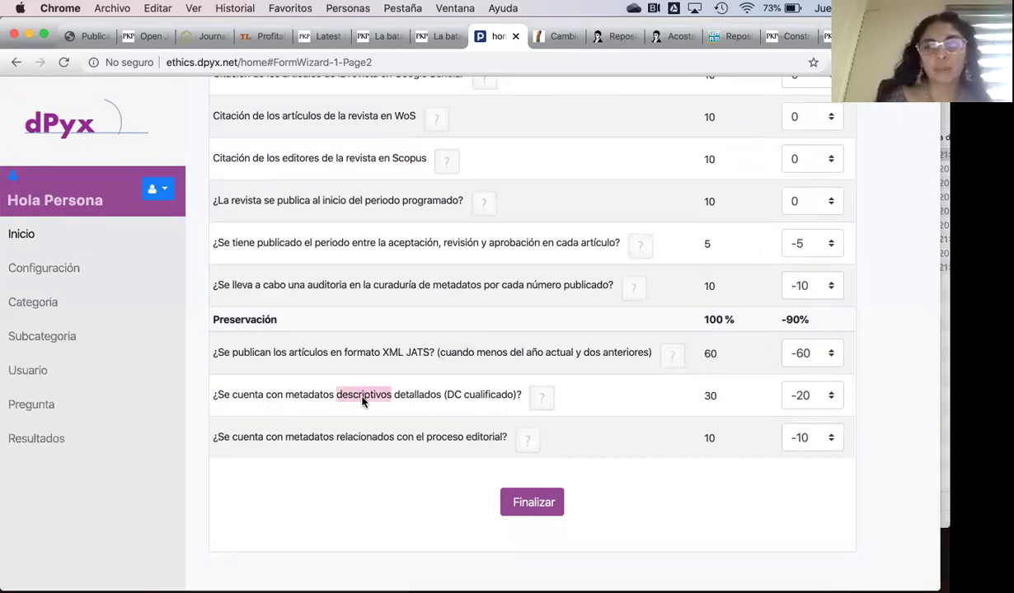
Step: Open the Edición digital section and review its Accesibilidad questions on the editorial management system
{"action": "scroll", "coordinate": [362, 402], "scroll_direction": "up", "scroll_amount": 5}
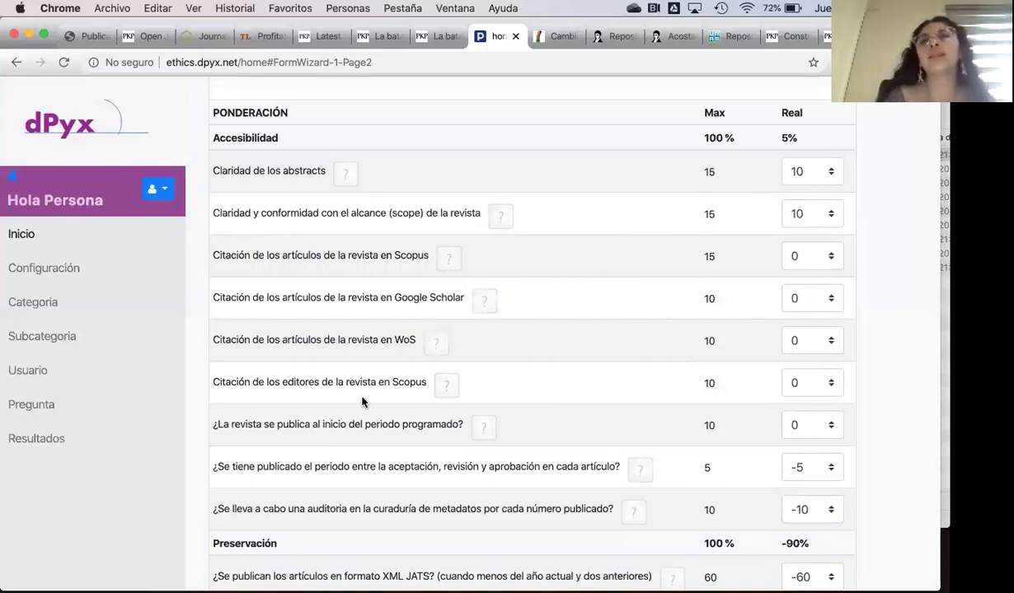
{"action": "scroll", "coordinate": [363, 401], "scroll_direction": "up", "scroll_amount": 3}
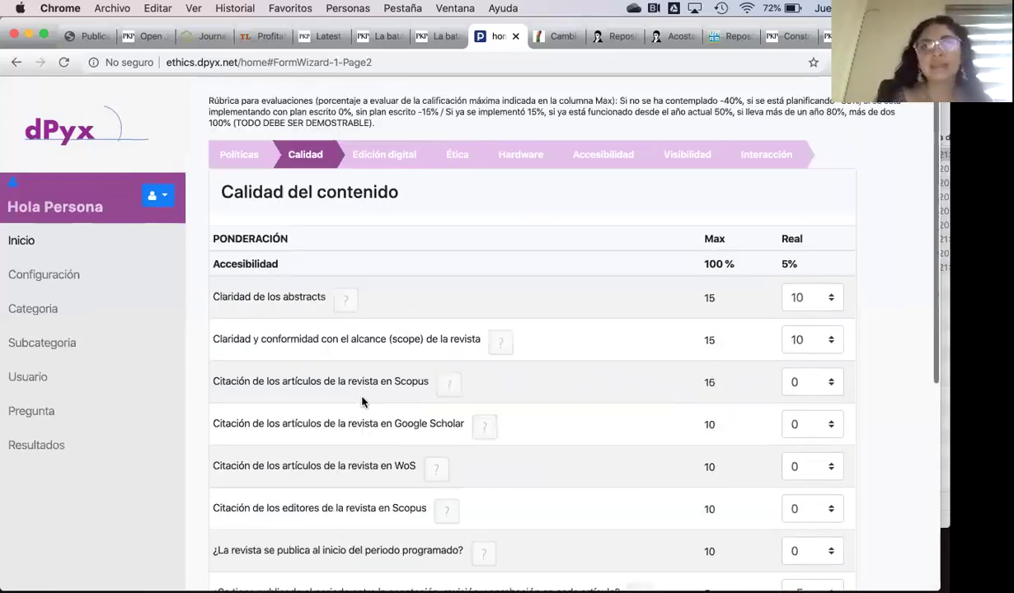
{"action": "left_click", "coordinate": [379, 150]}
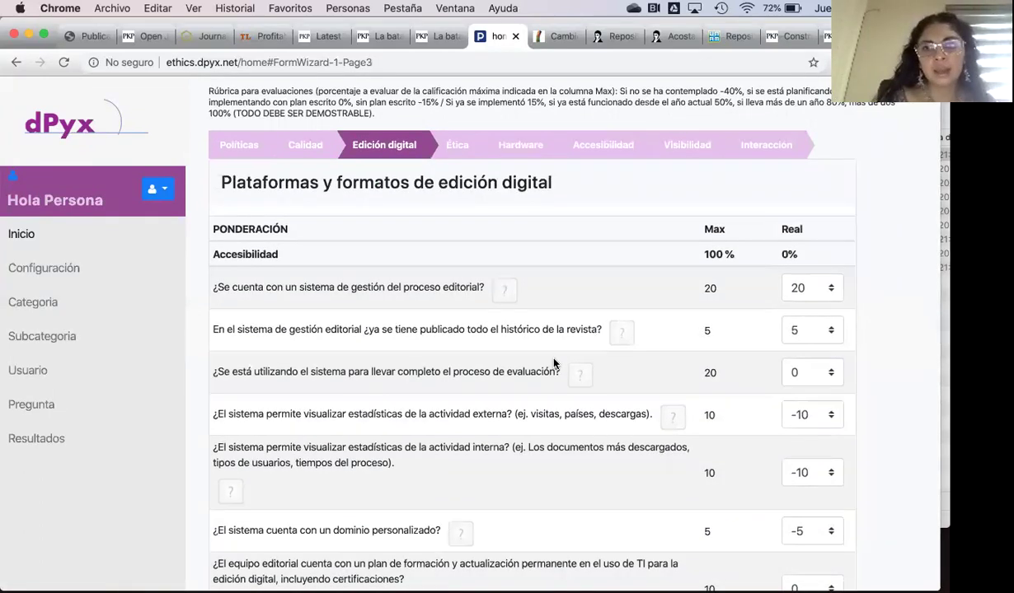
{"action": "scroll", "coordinate": [554, 363], "scroll_direction": "down", "scroll_amount": 3}
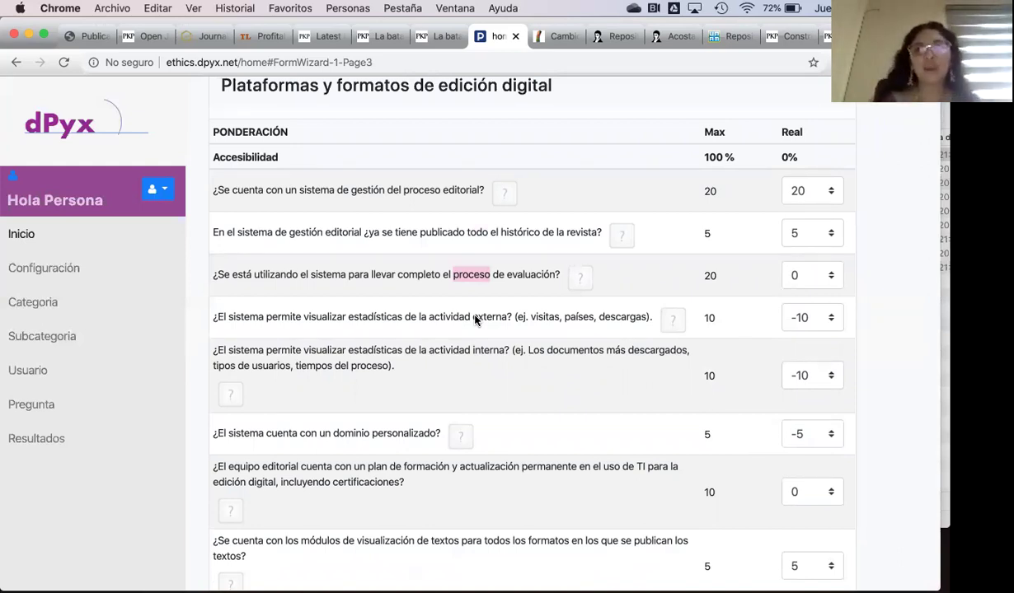
{"action": "scroll", "coordinate": [475, 320], "scroll_direction": "down", "scroll_amount": 2}
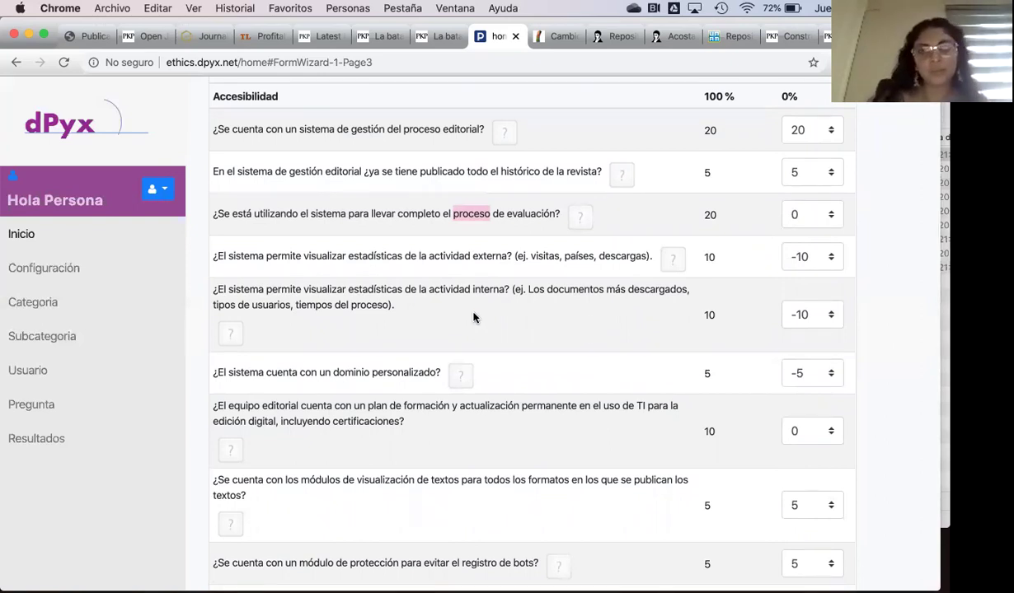
{"action": "scroll", "coordinate": [474, 320], "scroll_direction": "down", "scroll_amount": 3}
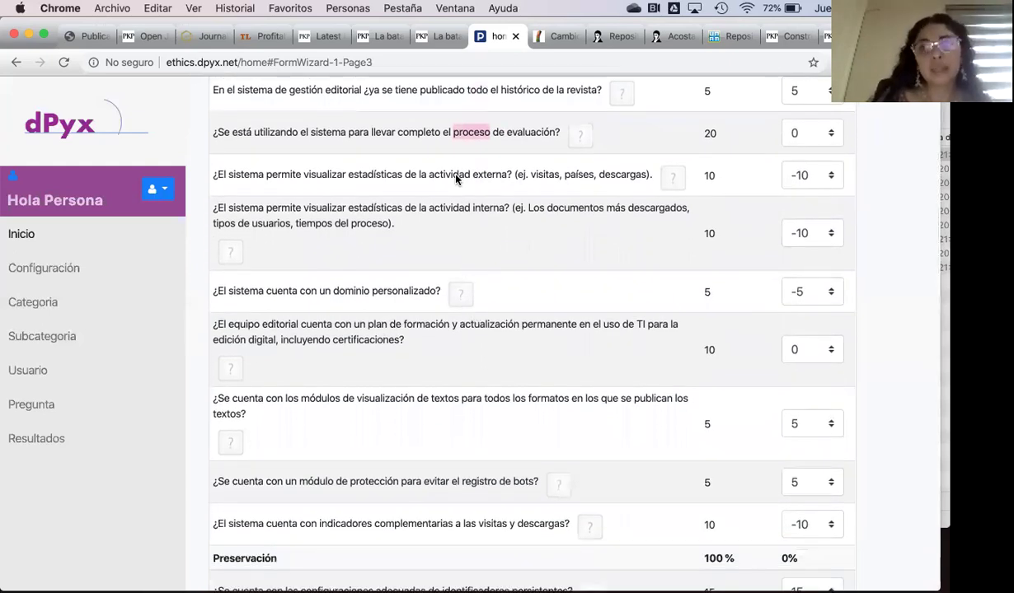
Step: Examine the questions on external and internal activity statistics, highlighting "actividad" in each
{"action": "double_click", "coordinate": [455, 177]}
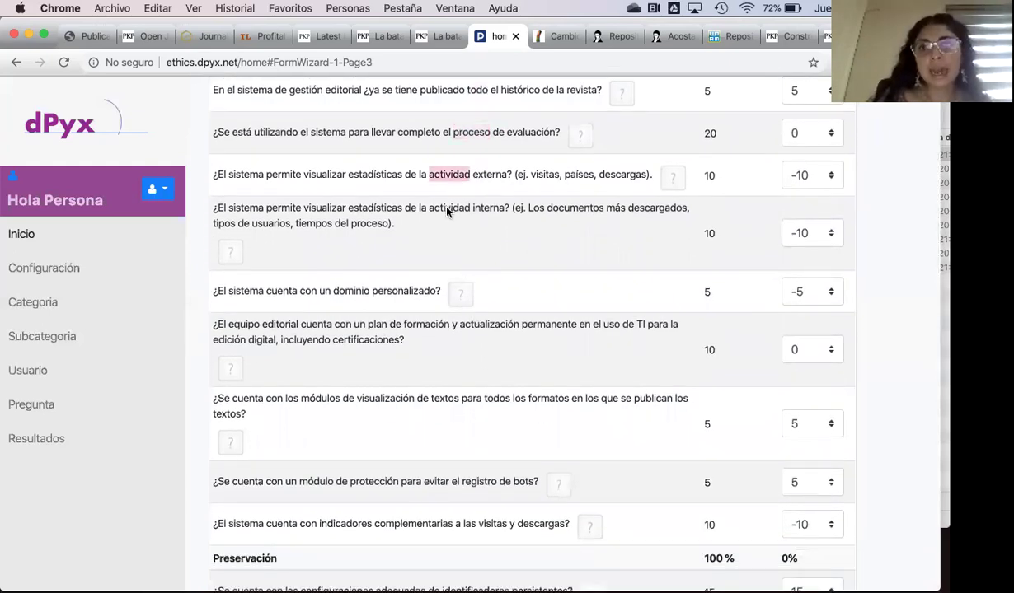
{"action": "double_click", "coordinate": [446, 210]}
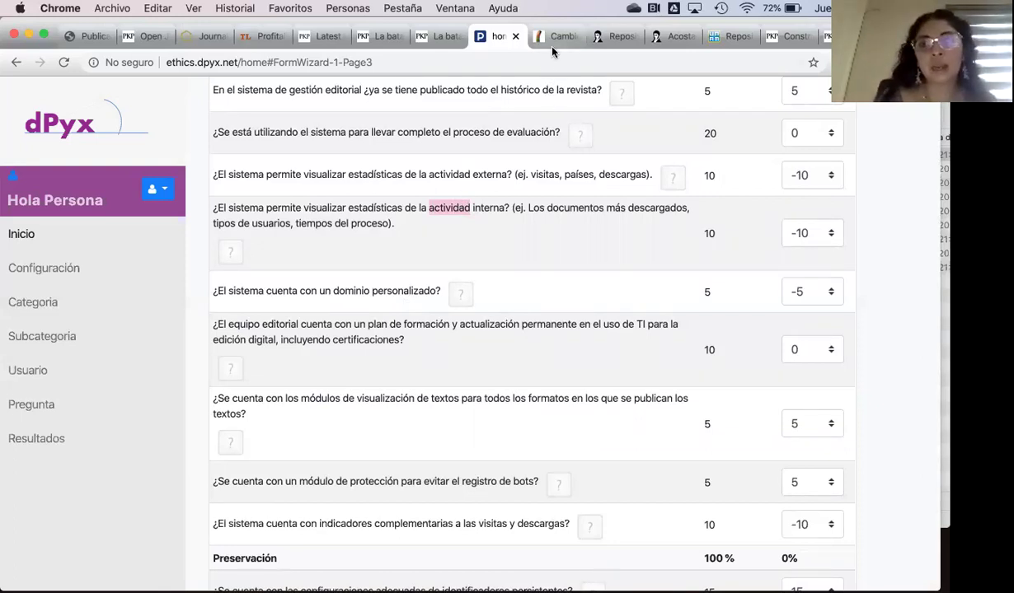
{"action": "mouse_move", "coordinate": [462, 292]}
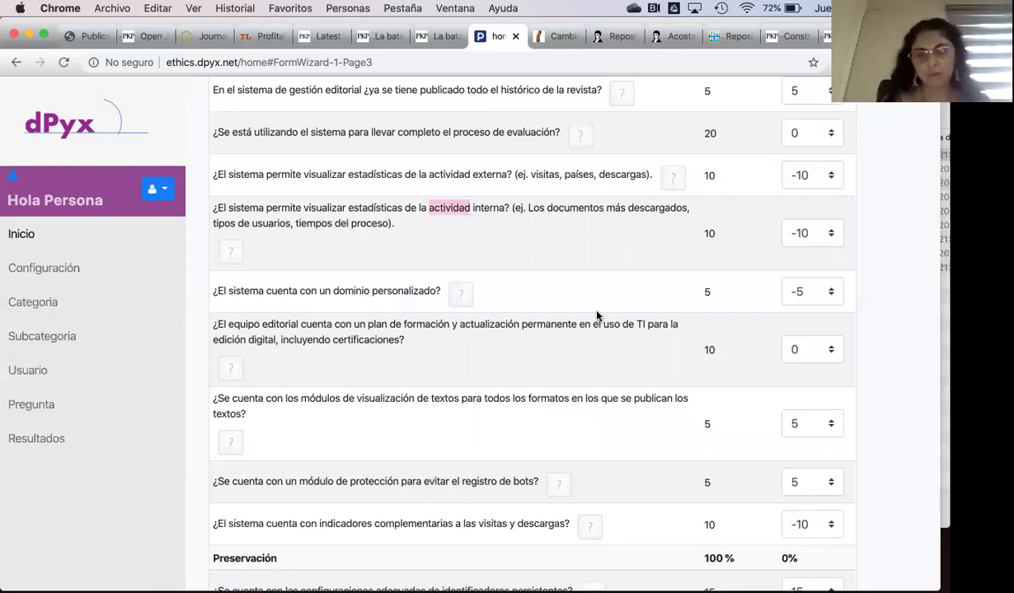
Step: Examine the question about a protection module against bot registration, highlighting "protección" and "bots"
{"action": "scroll", "coordinate": [509, 378], "scroll_direction": "down", "scroll_amount": 3}
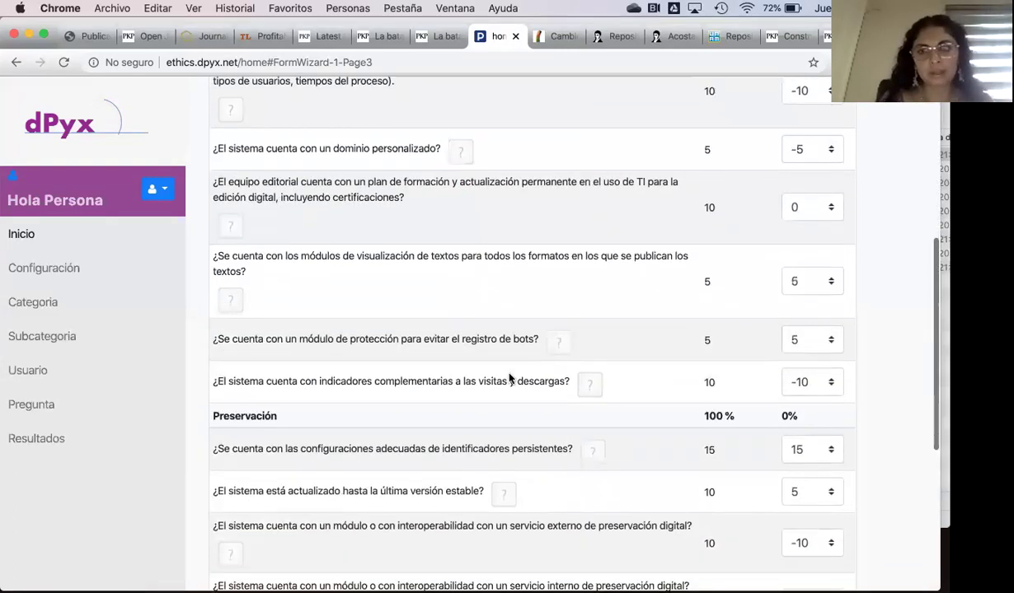
{"action": "double_click", "coordinate": [431, 344]}
{"action": "double_click", "coordinate": [358, 345]}
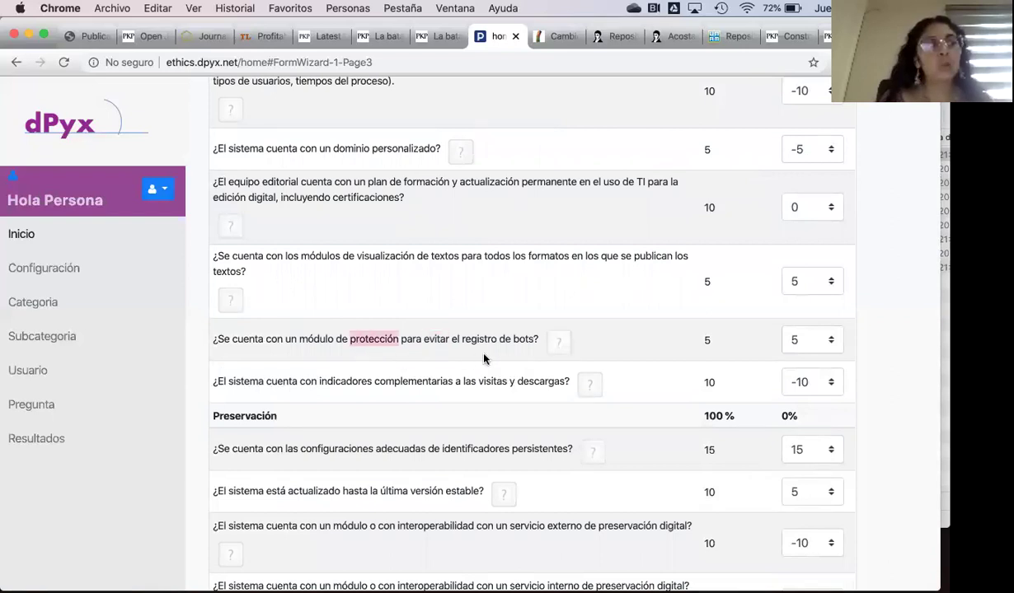
{"action": "left_click", "coordinate": [521, 345]}
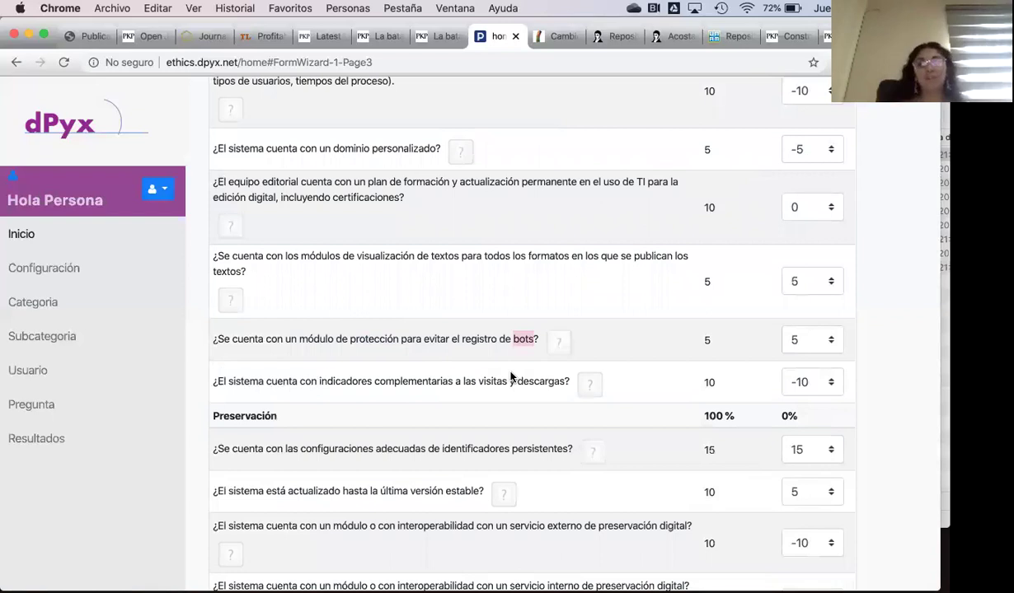
Step: Examine the Edición digital section's Preservación questions on persistent identifiers and the latest stable version, highlighting "identificadores" and "estable"
{"action": "scroll", "coordinate": [511, 376], "scroll_direction": "down", "scroll_amount": 5}
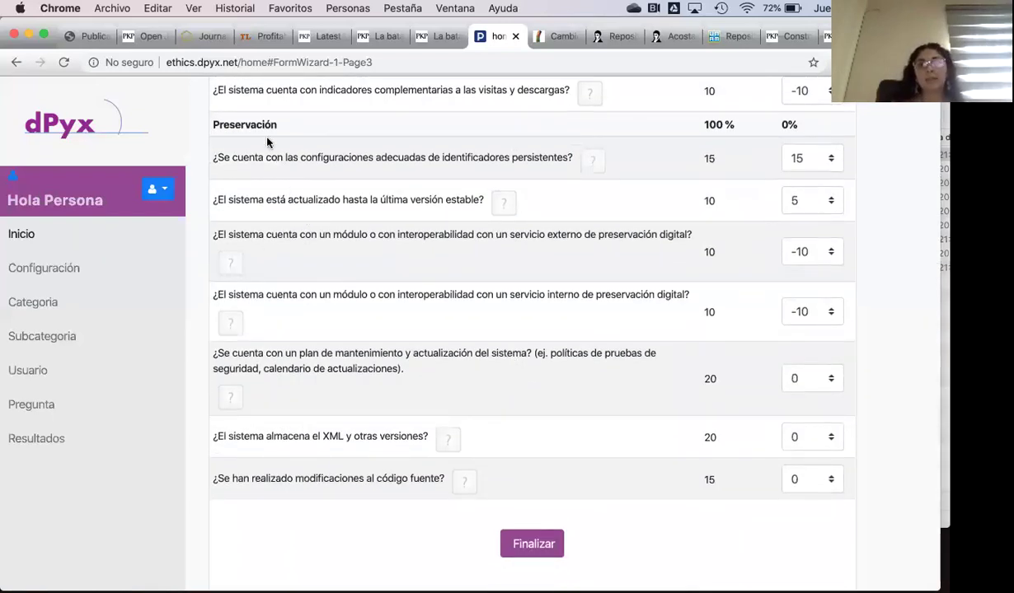
{"action": "double_click", "coordinate": [490, 162]}
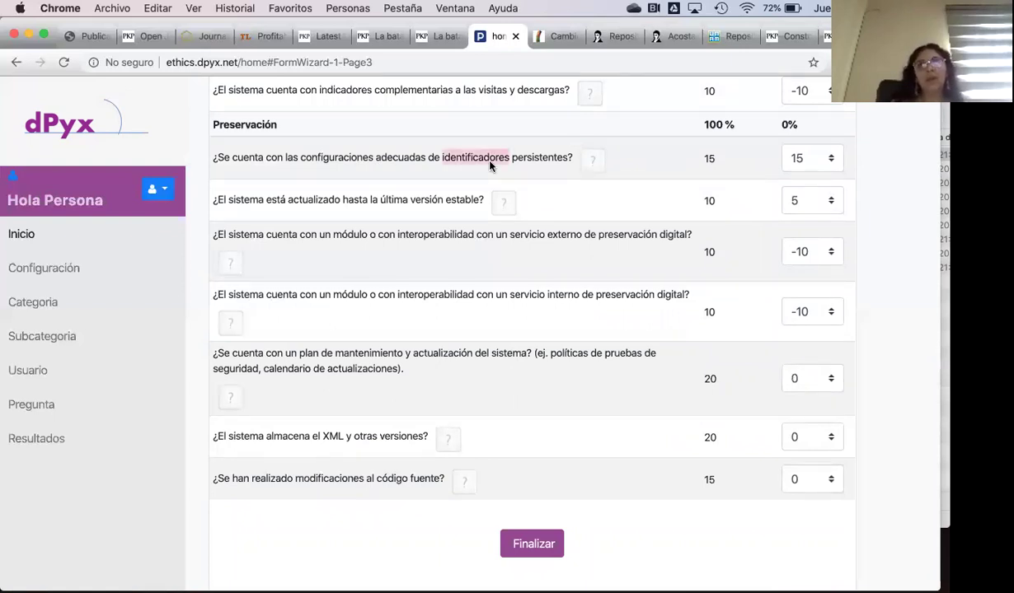
{"action": "left_click_drag", "start_coordinate": [480, 200], "coordinate": [444, 206]}
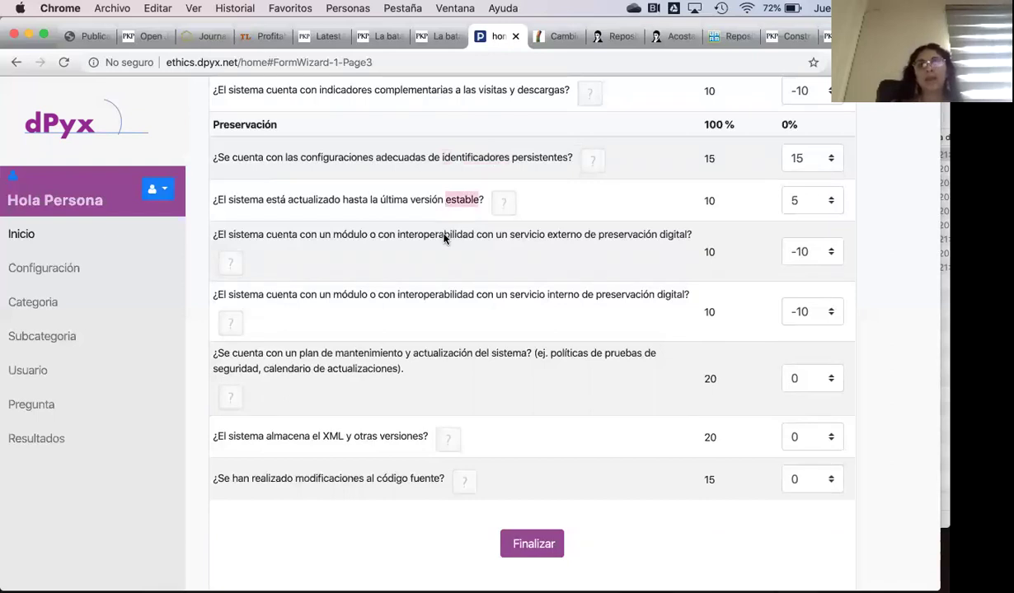
Step: Examine the Preservación questions on external and internal preservation services and XML storage, highlighting "interoperabilidad", "servicio", "preservación", "interno", "almacena" and "XML"
{"action": "double_click", "coordinate": [454, 236]}
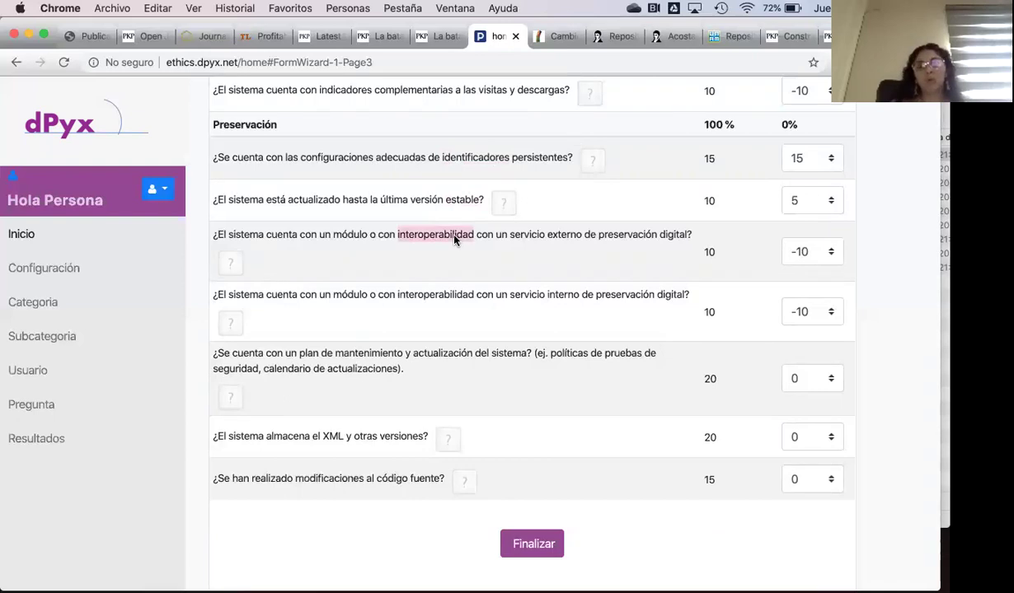
{"action": "double_click", "coordinate": [525, 236]}
{"action": "double_click", "coordinate": [621, 237]}
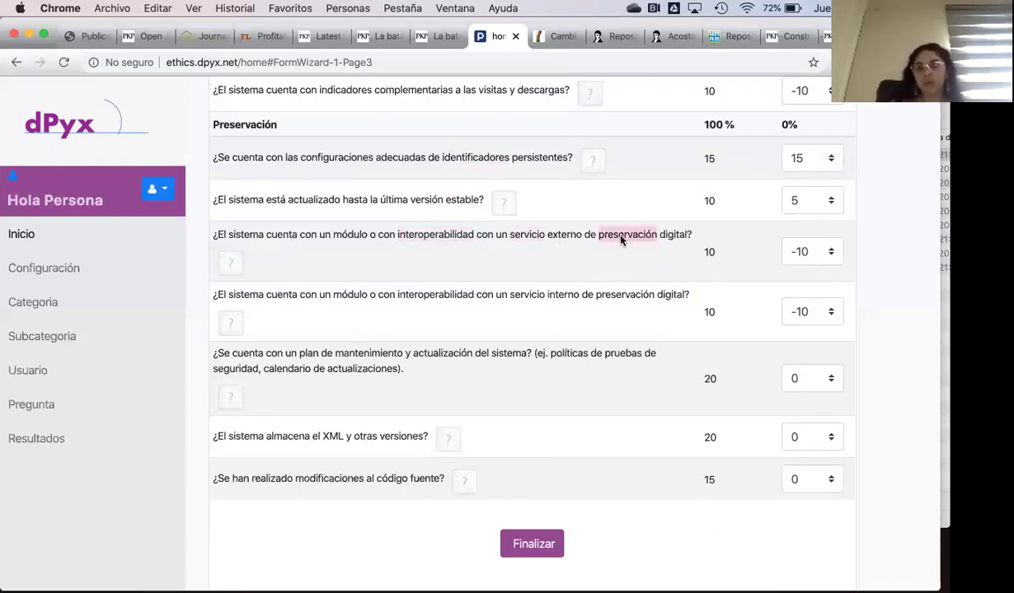
{"action": "double_click", "coordinate": [527, 295]}
{"action": "left_click", "coordinate": [562, 296]}
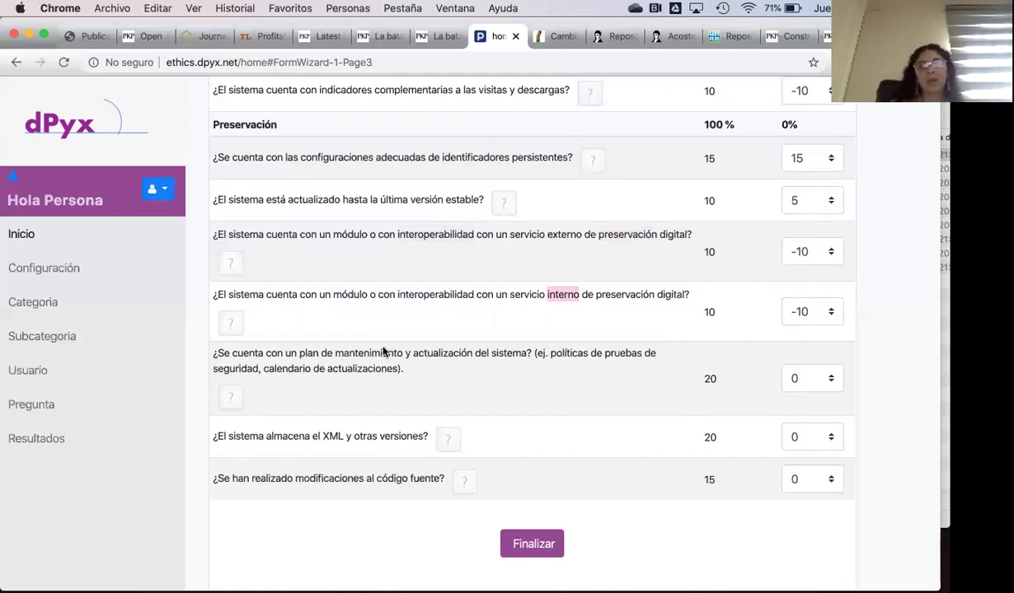
{"action": "double_click", "coordinate": [289, 441]}
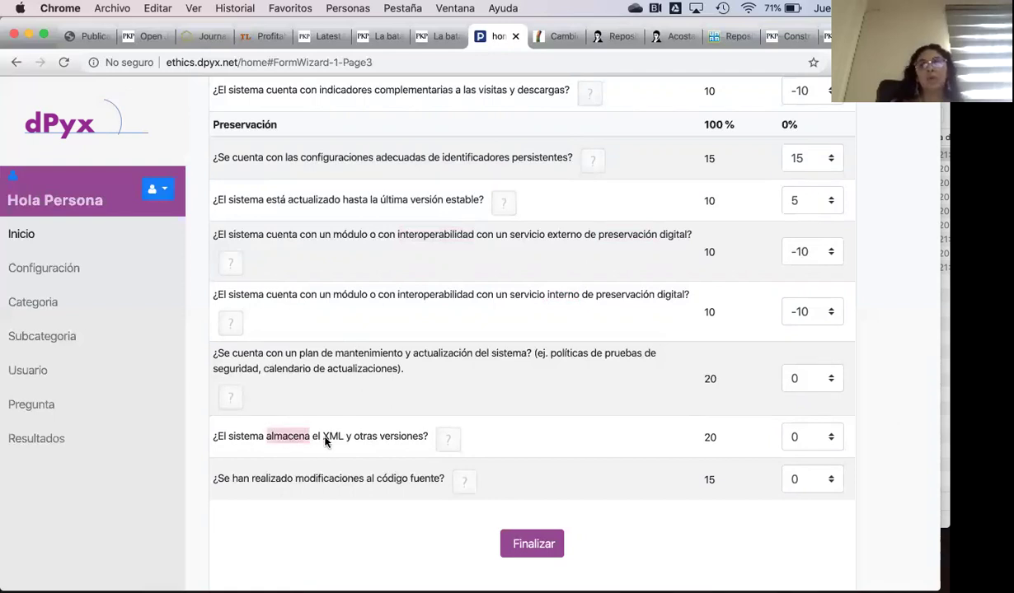
{"action": "double_click", "coordinate": [327, 444]}
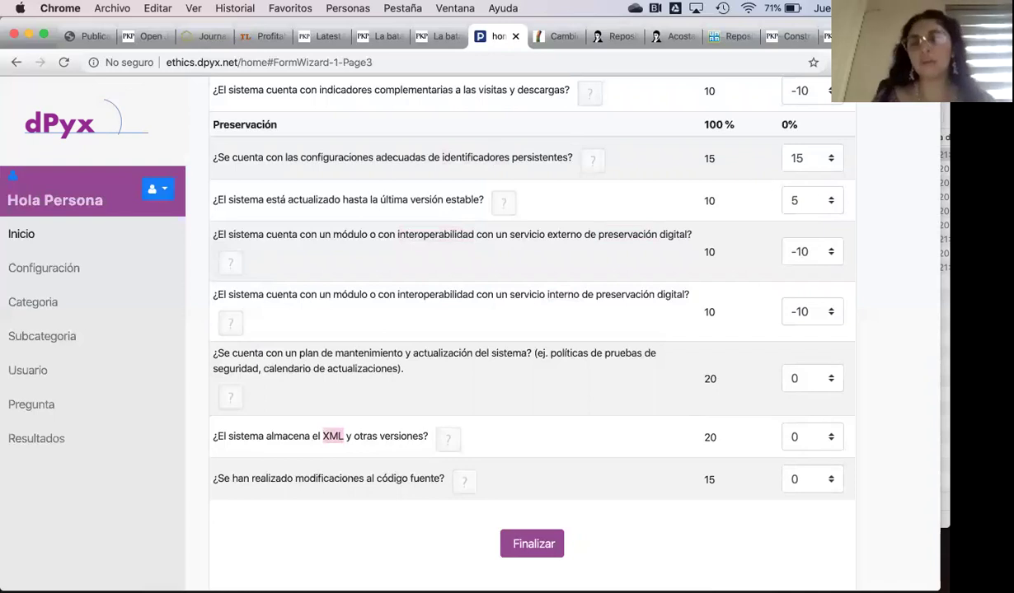
Step: Open the Perfiles Latinoamericanos journal site in a new tab and go to its archive of previous issues
{"action": "key", "text": "super+t"}
{"action": "type", "text": "perfil"}
{"action": "key", "text": "Return"}
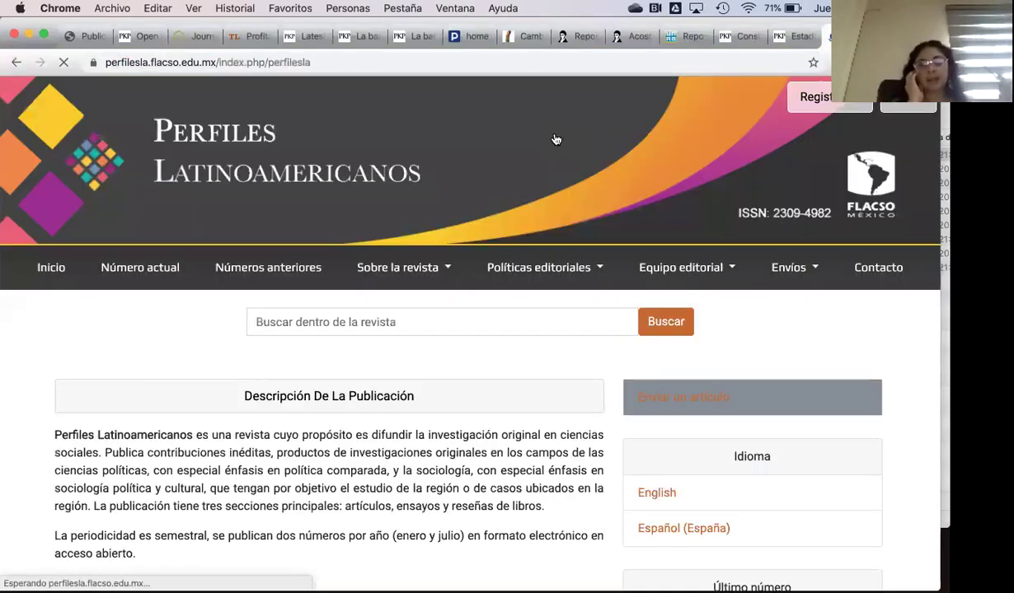
{"action": "scroll", "coordinate": [383, 413], "scroll_direction": "down", "scroll_amount": 1}
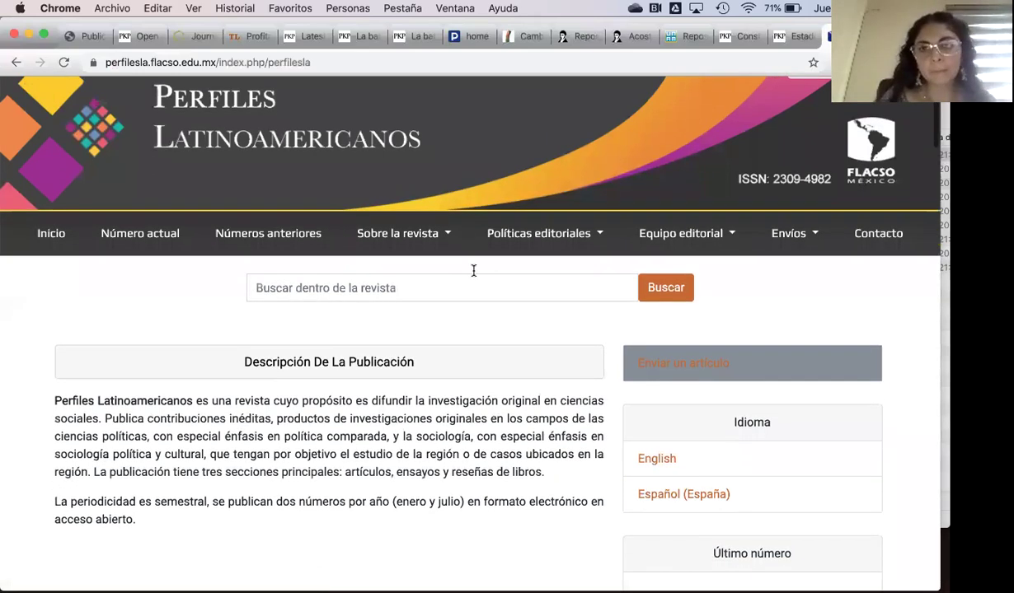
{"action": "left_click", "coordinate": [293, 234]}
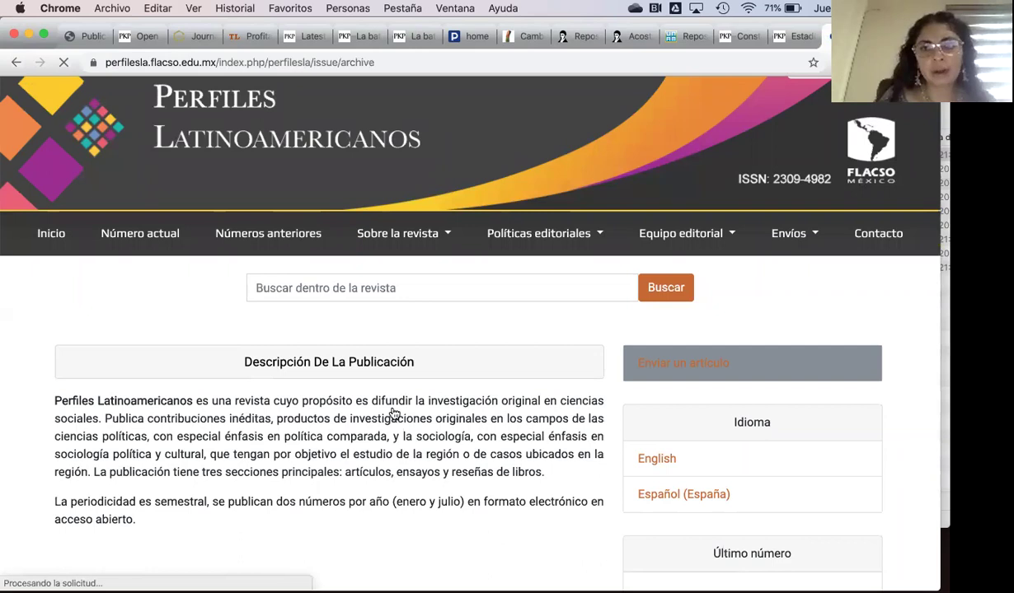
Step: Open issue Vol. 27 Núm. 53 (2019) and its article "Aproximación sociopolítica para el análisis de políticas de conservación en contextos urbanos"
{"action": "scroll", "coordinate": [392, 413], "scroll_direction": "down", "scroll_amount": 1}
{"action": "scroll", "coordinate": [393, 413], "scroll_direction": "down", "scroll_amount": 5}
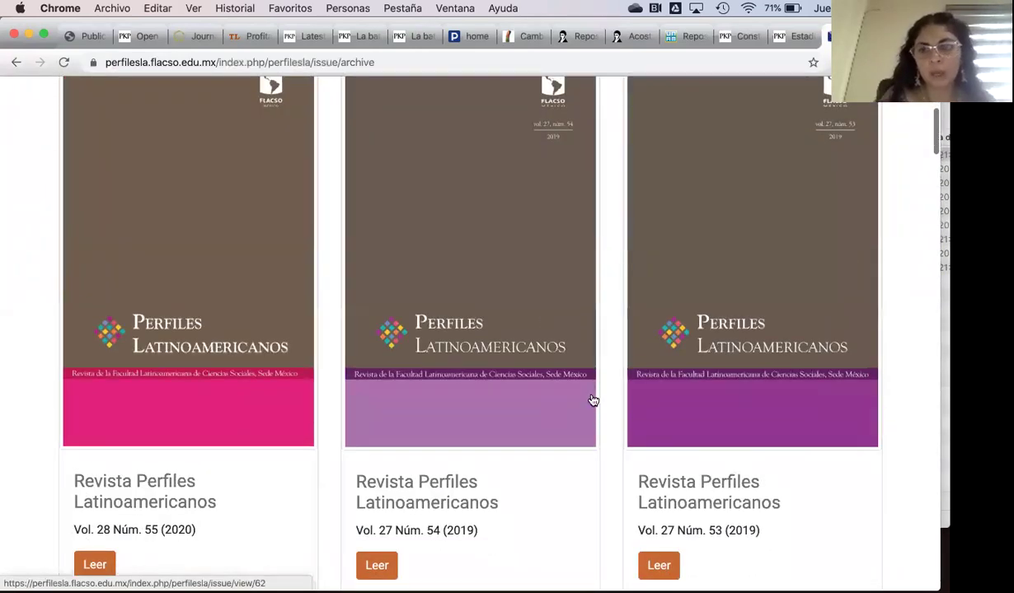
{"action": "scroll", "coordinate": [593, 401], "scroll_direction": "down", "scroll_amount": 2}
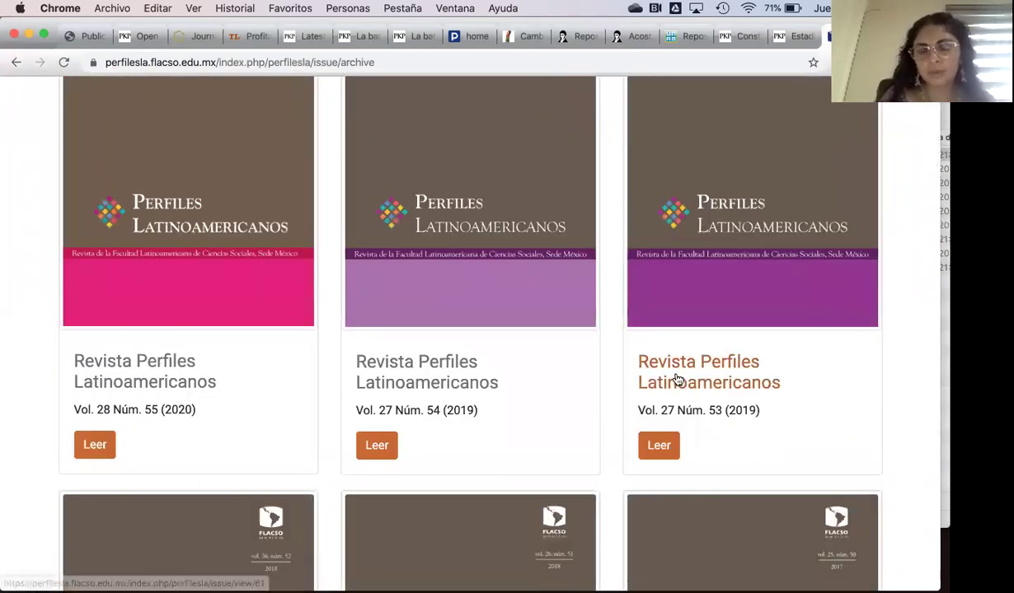
{"action": "left_click", "coordinate": [675, 380]}
{"action": "scroll", "coordinate": [502, 385], "scroll_direction": "down", "scroll_amount": 8}
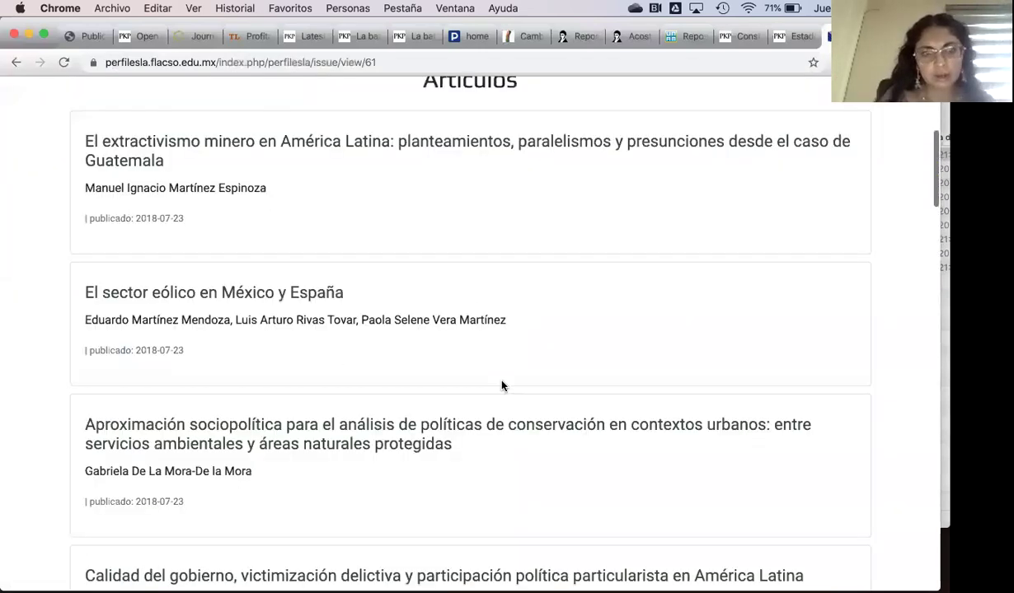
{"action": "left_click", "coordinate": [441, 319]}
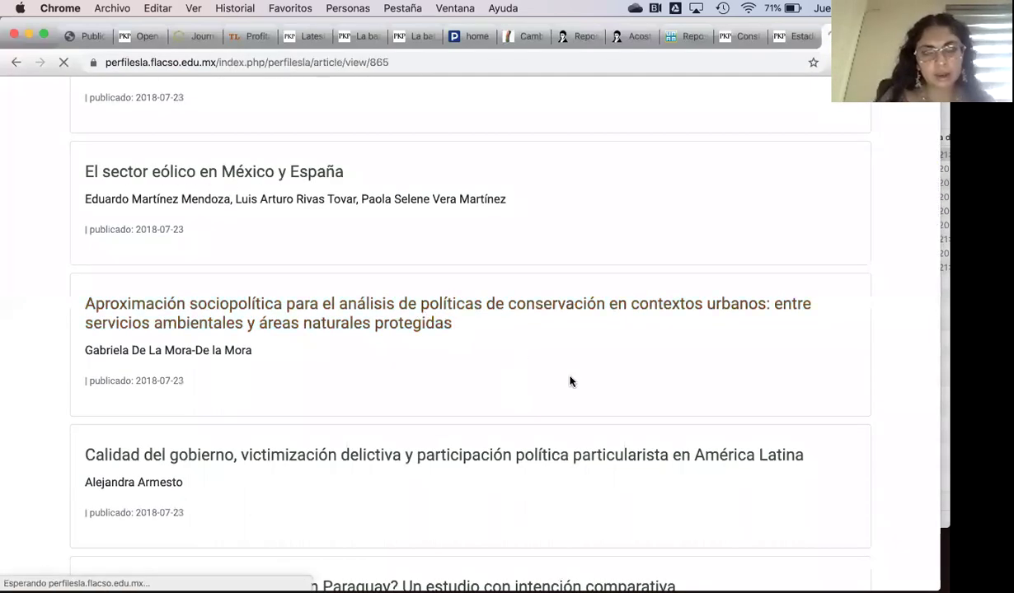
Step: Examine the article page's DOI, dates, keywords, abstract, section outline and PDF, XML and EPUB formats
{"action": "scroll", "coordinate": [570, 381], "scroll_direction": "down", "scroll_amount": 12}
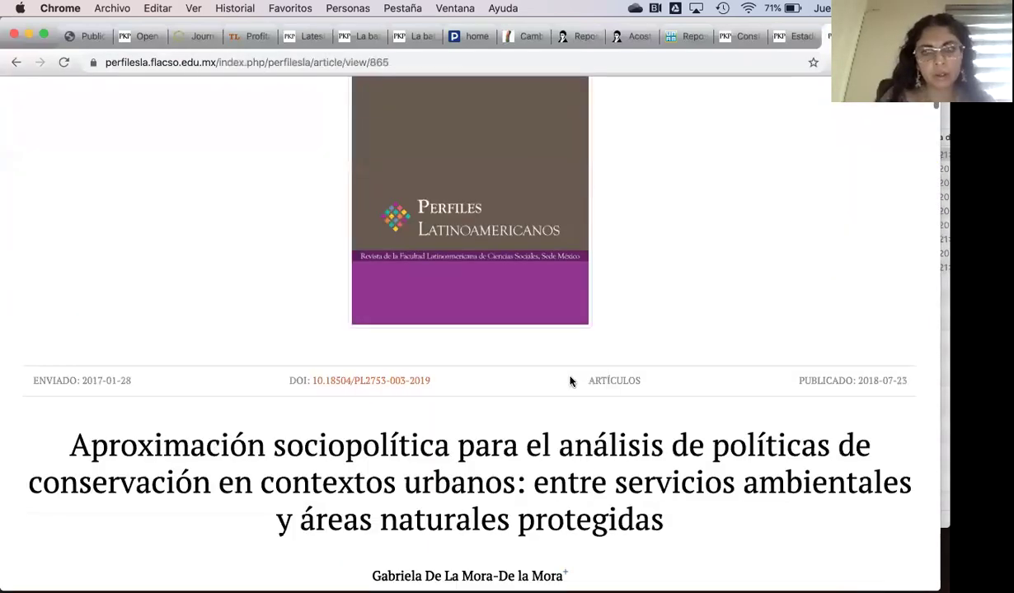
{"action": "scroll", "coordinate": [570, 382], "scroll_direction": "down", "scroll_amount": 3}
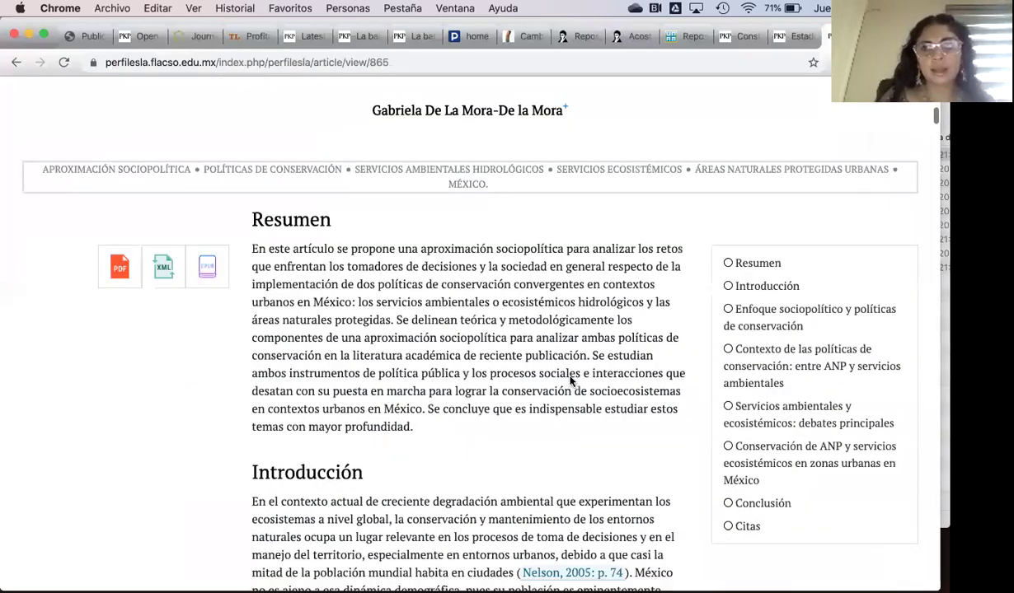
{"action": "scroll", "coordinate": [388, 268], "scroll_direction": "up", "scroll_amount": 5}
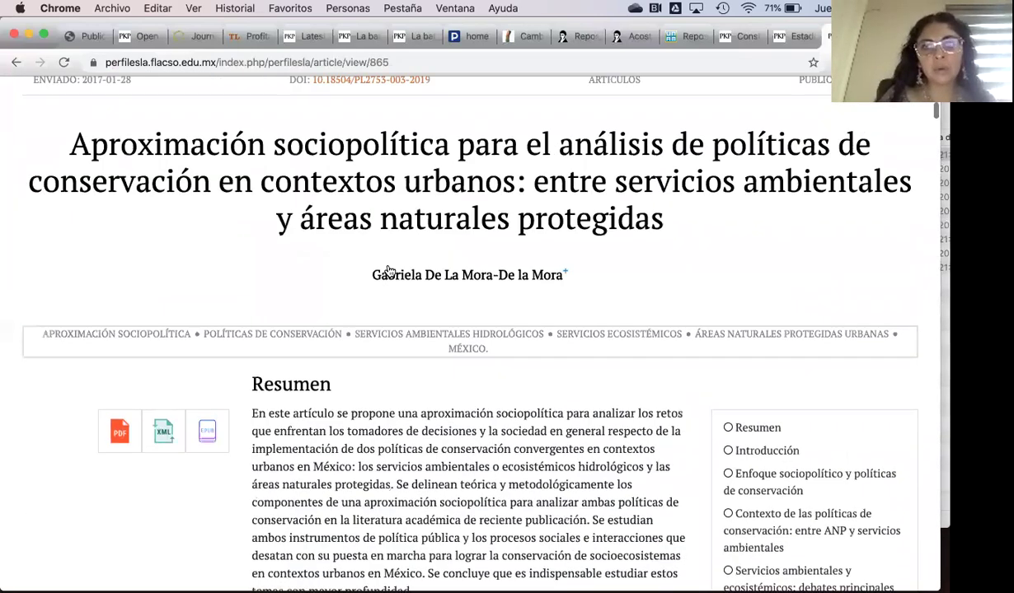
{"action": "scroll", "coordinate": [390, 271], "scroll_direction": "up", "scroll_amount": 1}
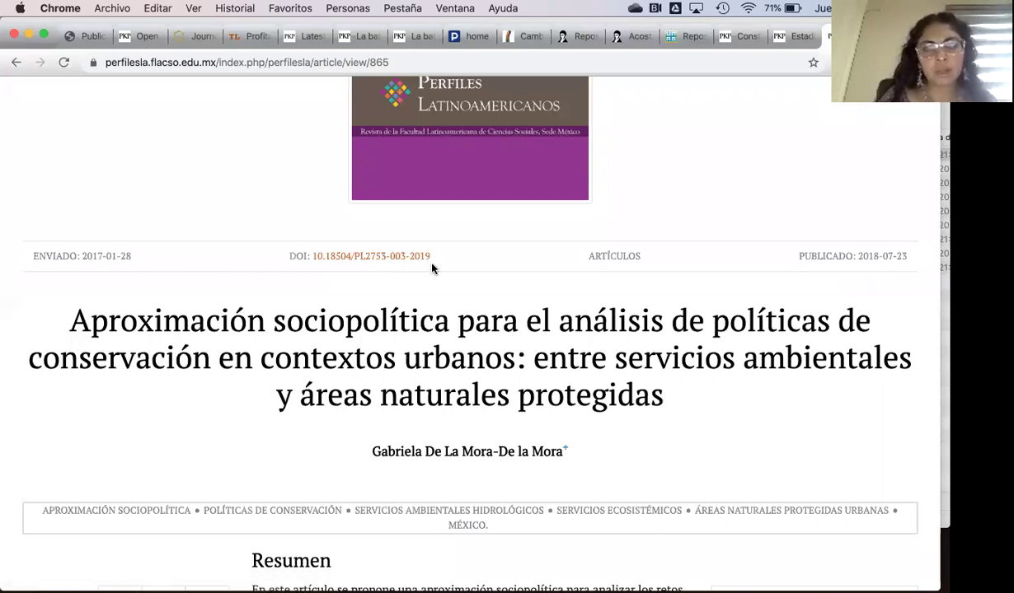
{"action": "scroll", "coordinate": [431, 268], "scroll_direction": "down", "scroll_amount": 3}
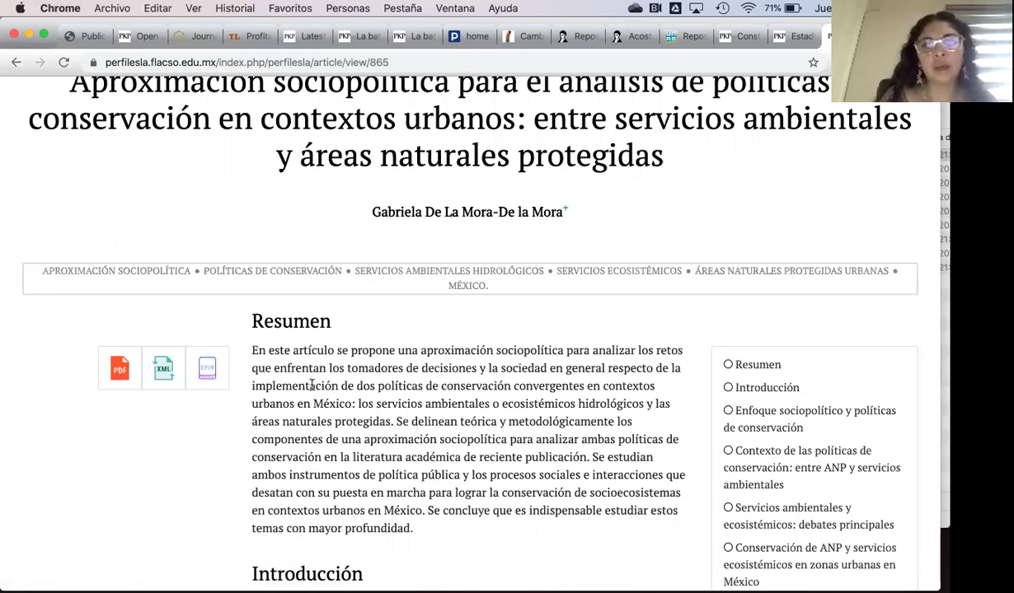
{"action": "scroll", "coordinate": [312, 384], "scroll_direction": "up", "scroll_amount": 4}
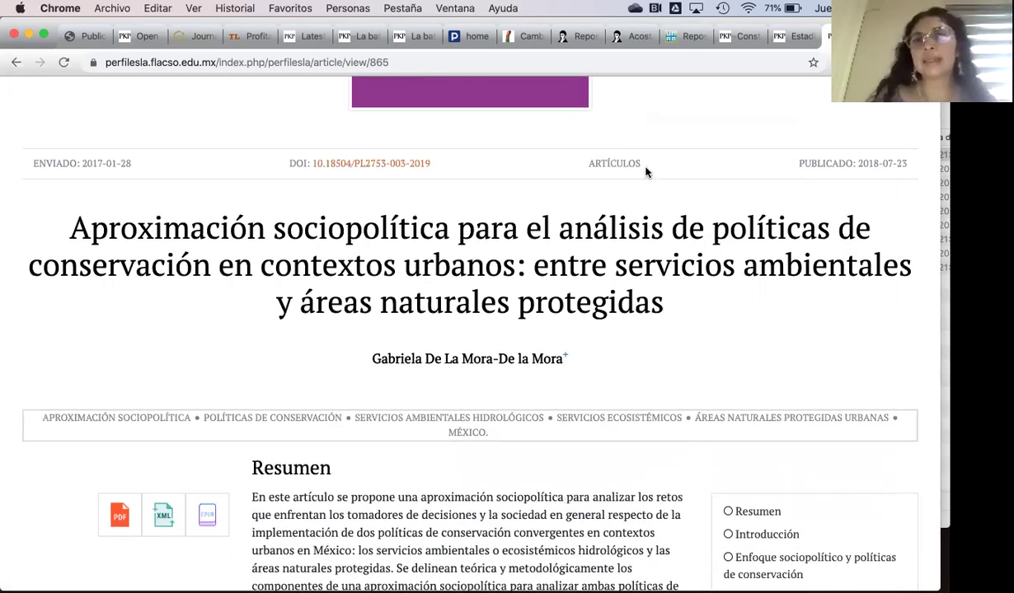
Step: Close the TIP article, TIP statistics, Perfiles Latinoamericanos and UNAM repository tabs, and return to the dPyx evaluation
{"action": "left_click", "coordinate": [721, 37]}
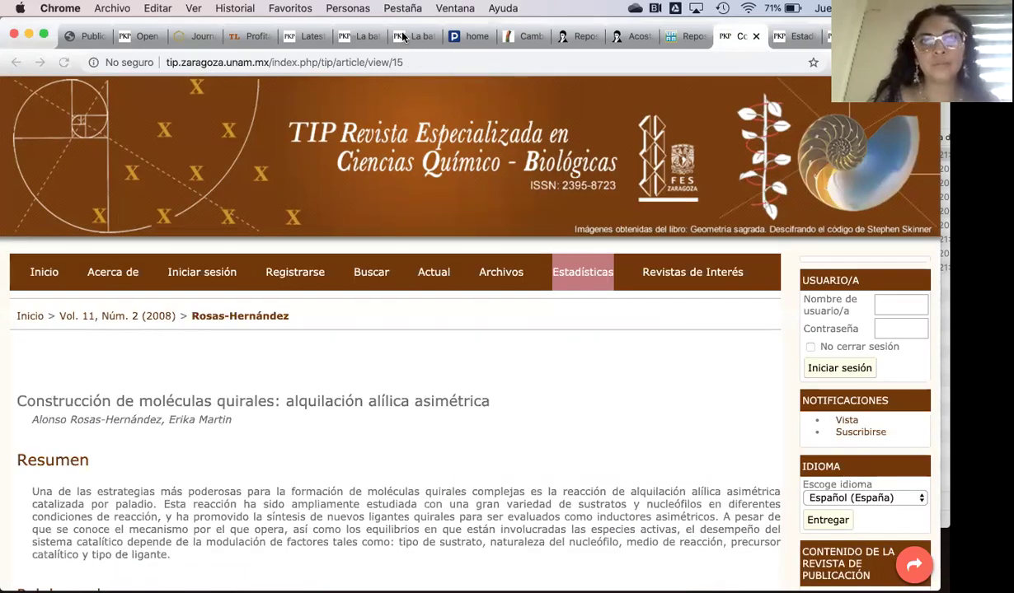
{"action": "left_click", "coordinate": [301, 372]}
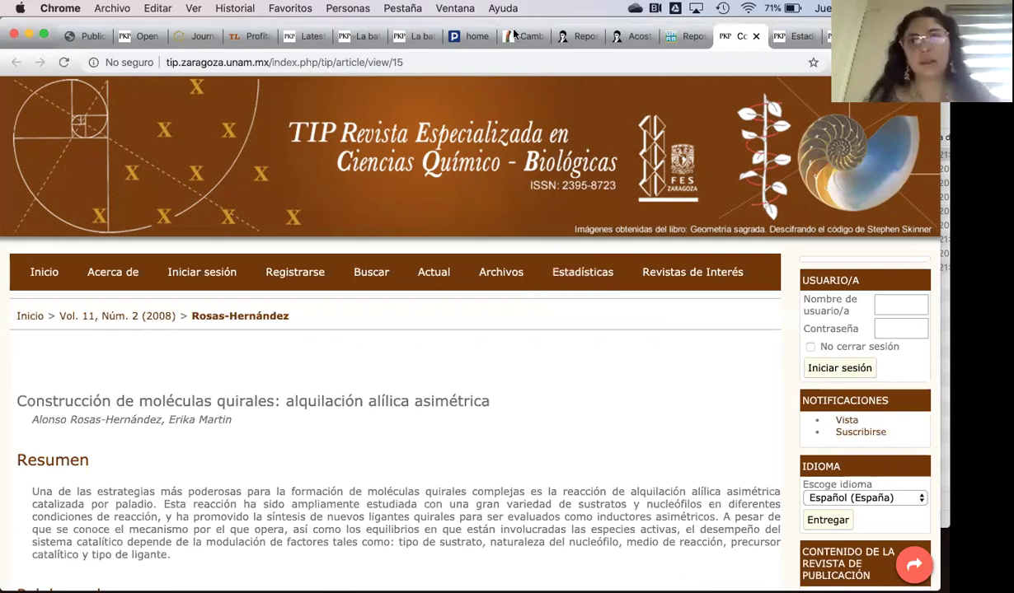
{"action": "left_click", "coordinate": [755, 37]}
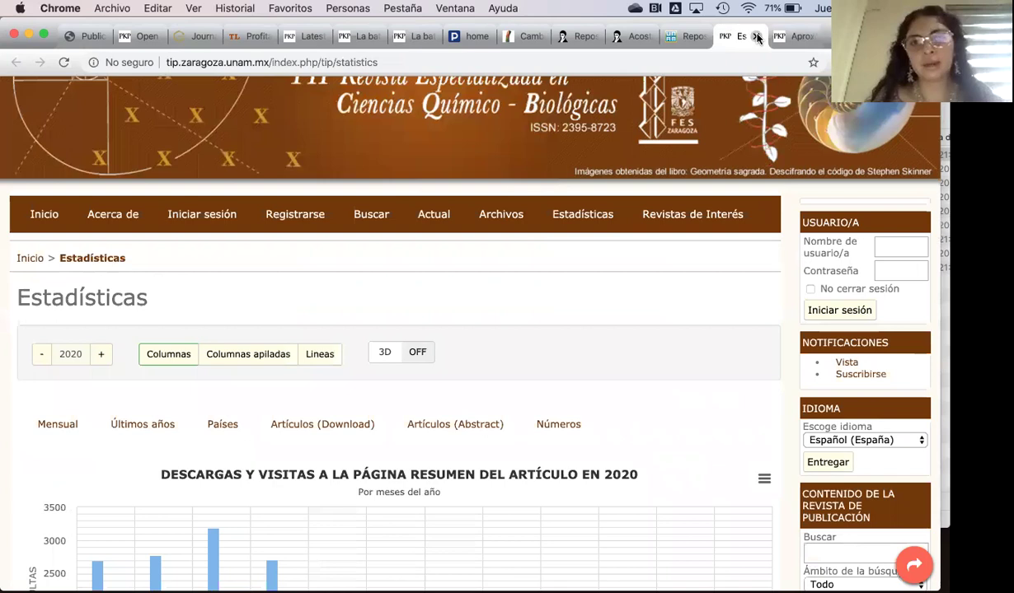
{"action": "left_click", "coordinate": [756, 36]}
{"action": "left_click", "coordinate": [756, 36]}
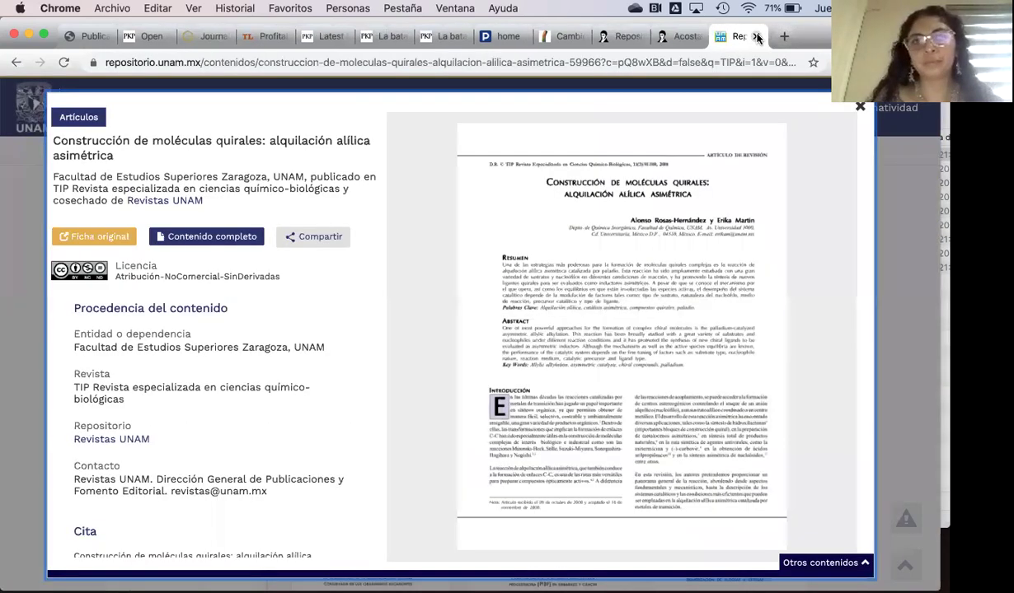
{"action": "left_click", "coordinate": [755, 36]}
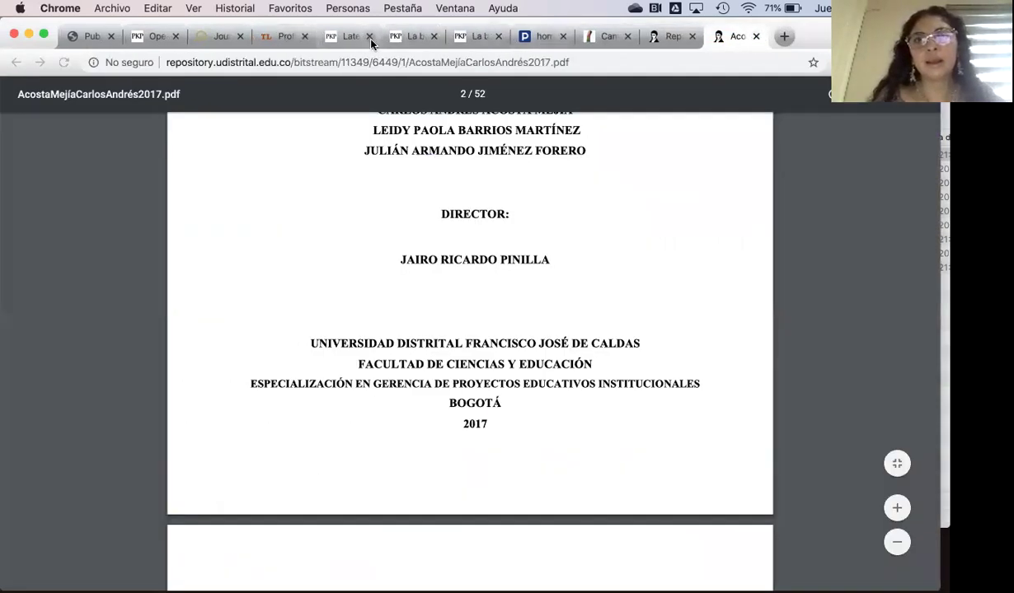
{"action": "left_click", "coordinate": [542, 37]}
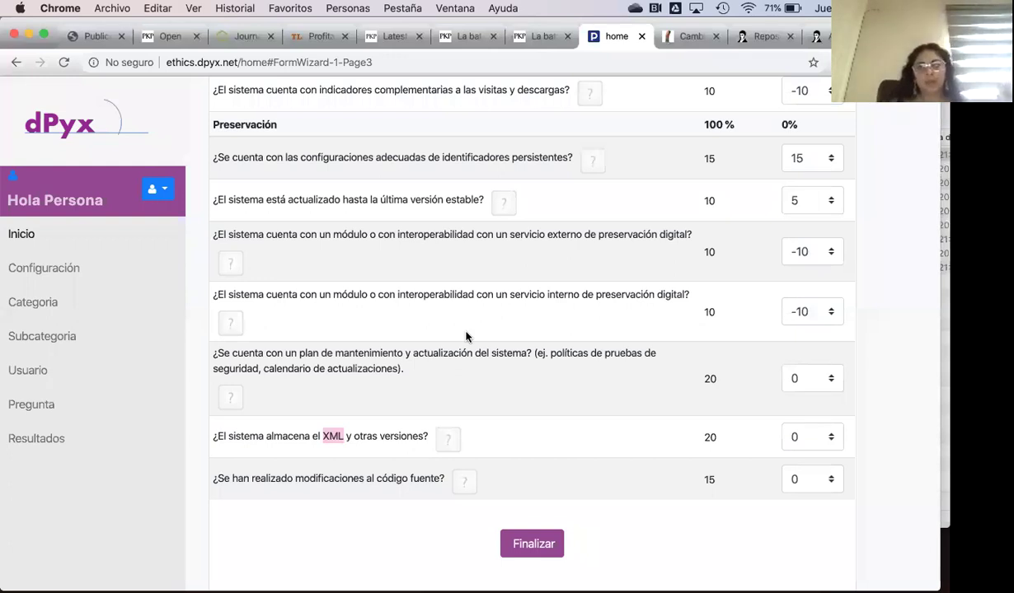
Step: Open the rubric's Accesibilidad section and review its questions on responsive interface, article legibility, WCAG compliance and preservation
{"action": "scroll", "coordinate": [465, 337], "scroll_direction": "up", "scroll_amount": 10}
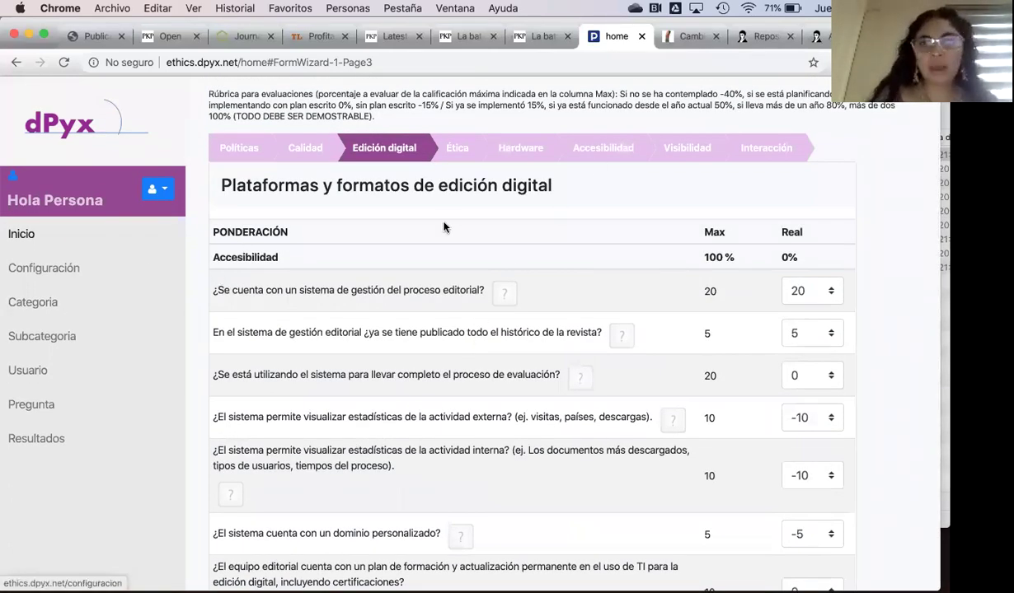
{"action": "left_click", "coordinate": [587, 155]}
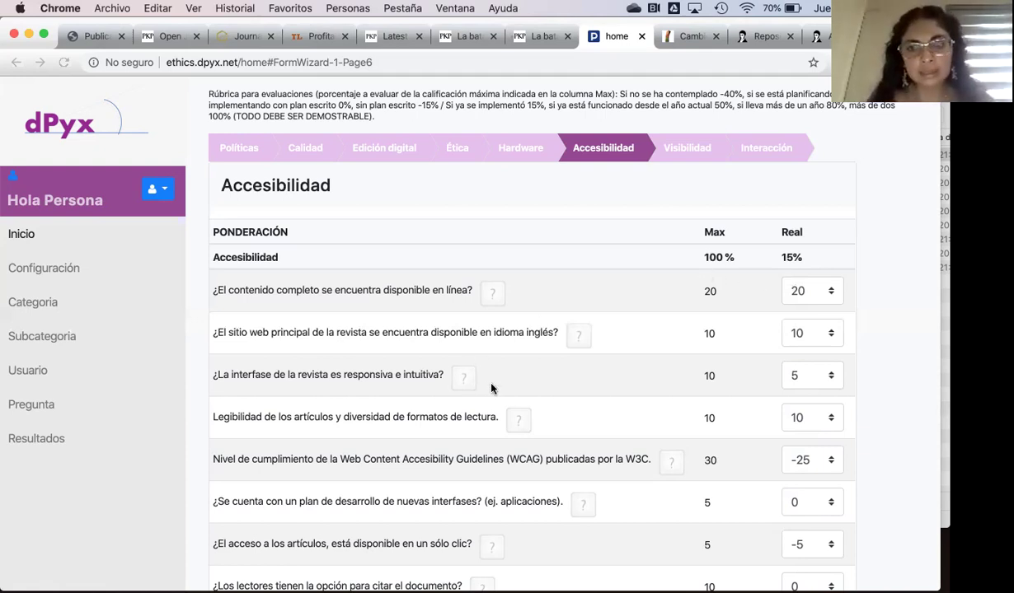
{"action": "left_click", "coordinate": [471, 368]}
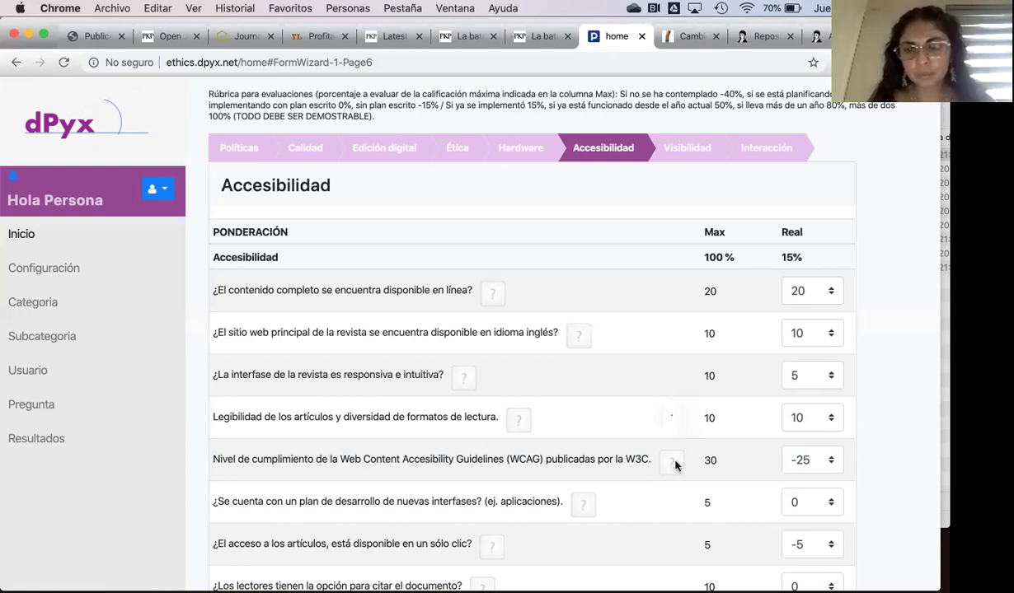
{"action": "scroll", "coordinate": [600, 430], "scroll_direction": "down", "scroll_amount": 3}
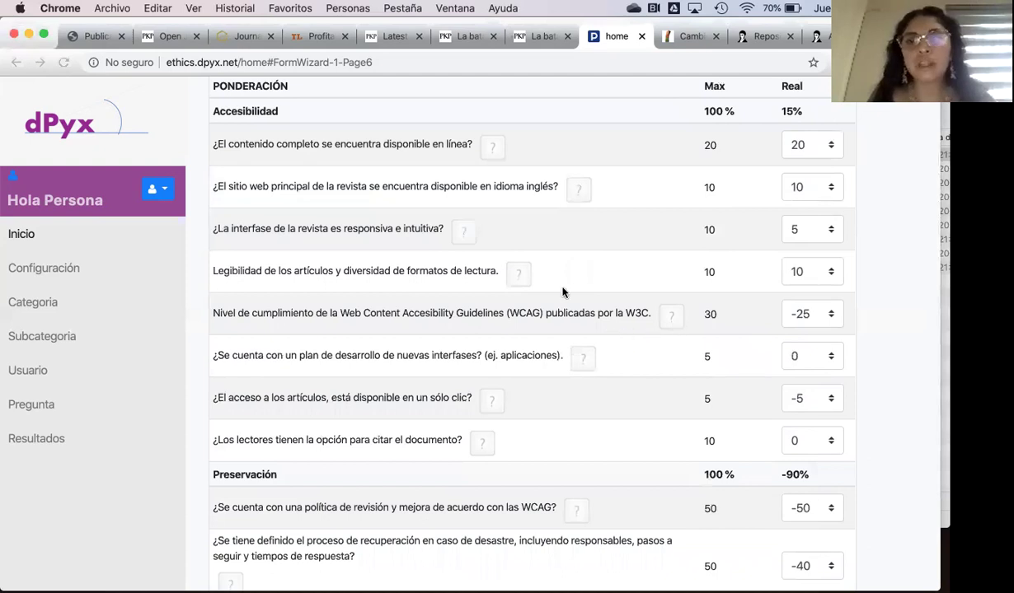
{"action": "left_click", "coordinate": [543, 267]}
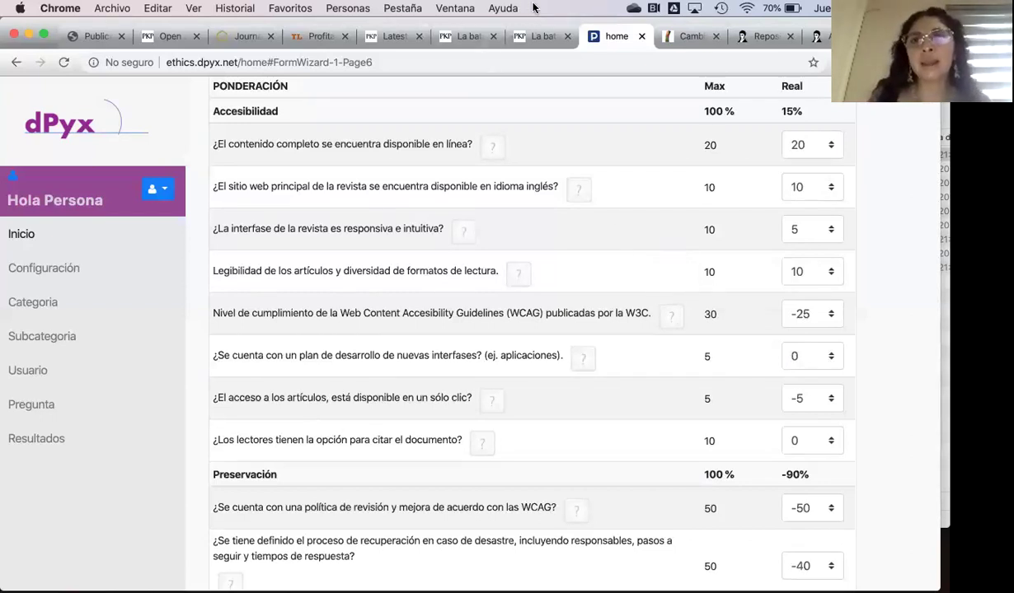
{"action": "mouse_move", "coordinate": [675, 319]}
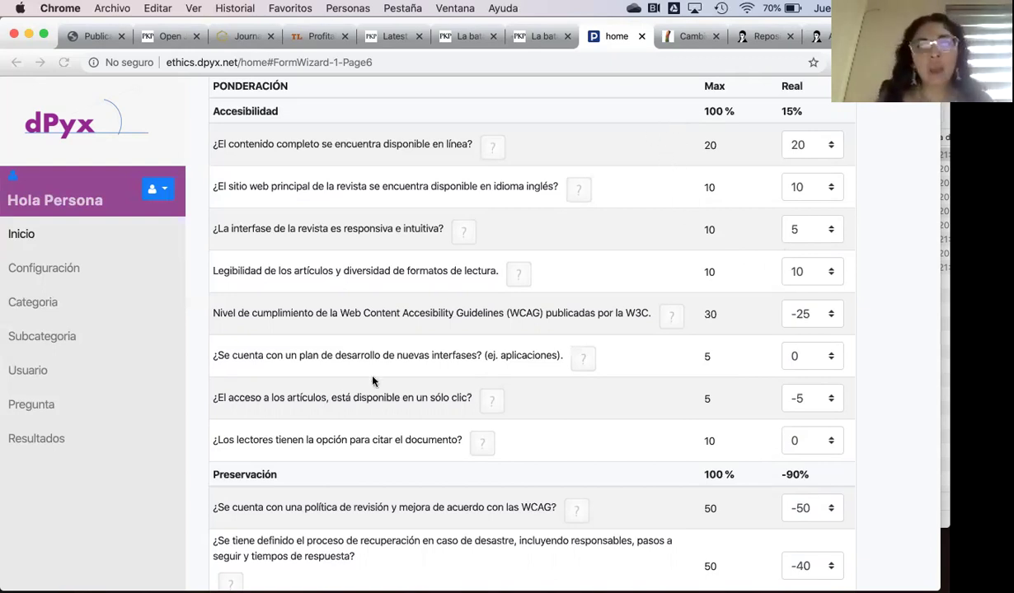
{"action": "scroll", "coordinate": [372, 381], "scroll_direction": "down", "scroll_amount": 3}
{"action": "scroll", "coordinate": [372, 381], "scroll_direction": "up", "scroll_amount": 5}
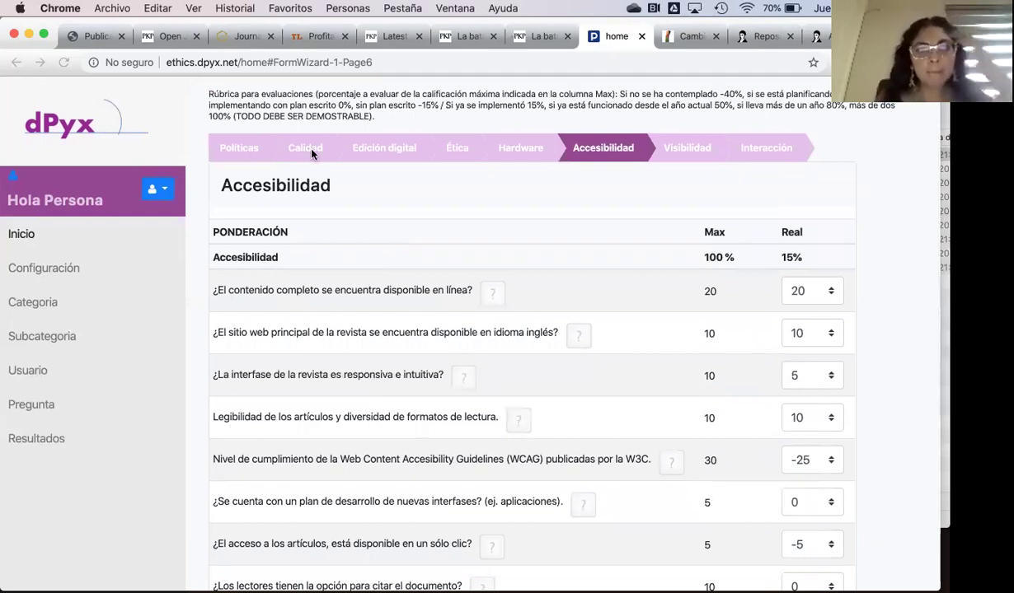
Step: Return to the Edición digital section and read the help hints for its questions on the editorial system, evaluation process and activity statistics
{"action": "left_click", "coordinate": [384, 151]}
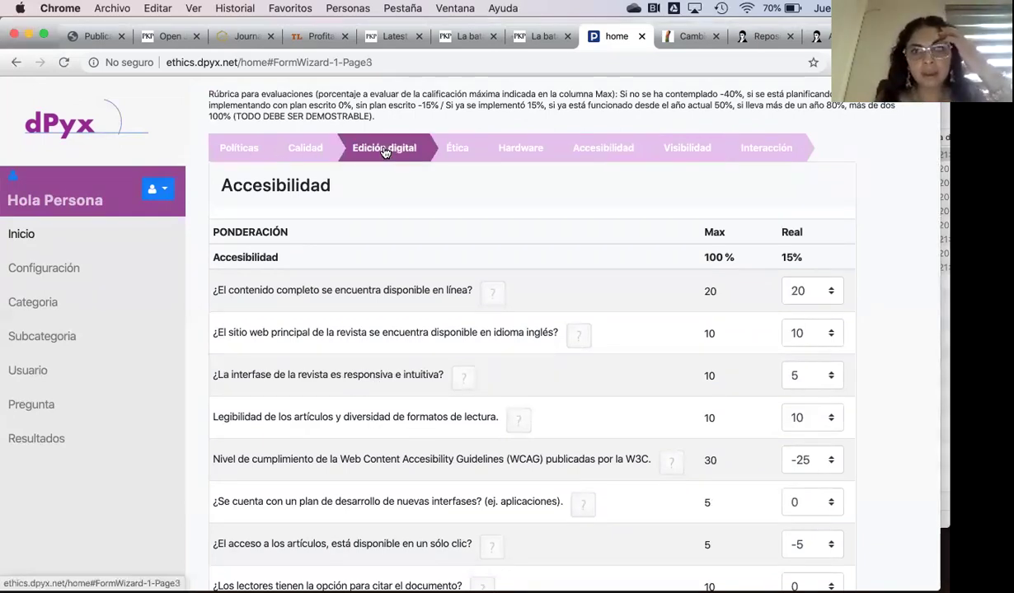
{"action": "mouse_move", "coordinate": [503, 295]}
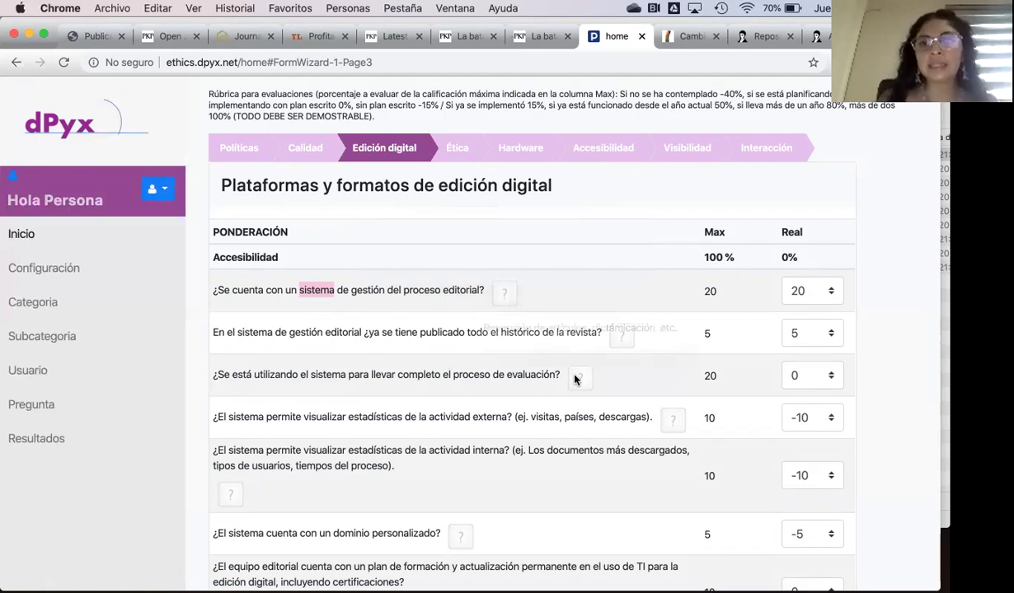
{"action": "mouse_move", "coordinate": [577, 379]}
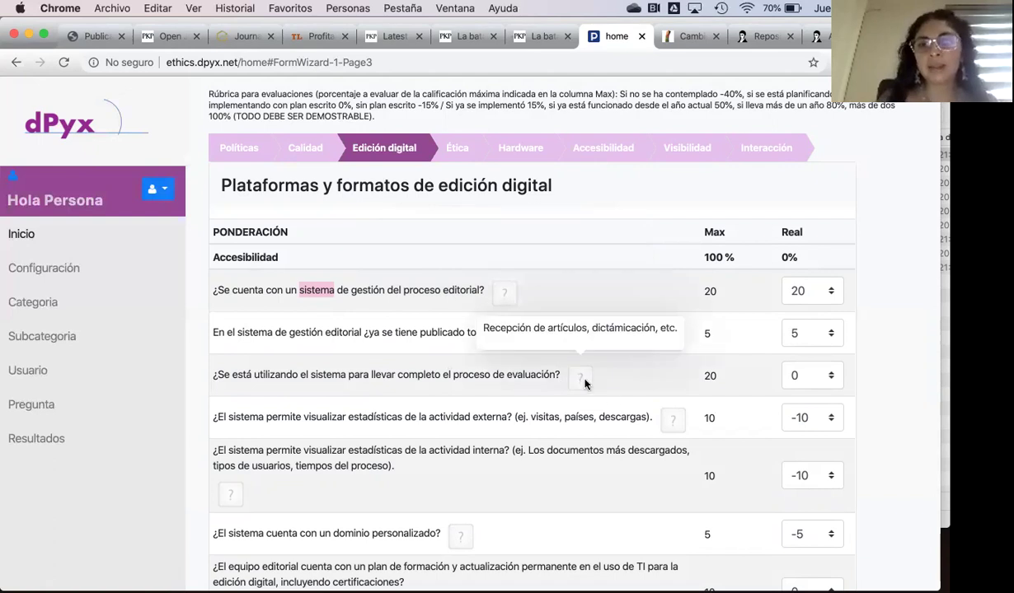
{"action": "mouse_move", "coordinate": [673, 427]}
{"action": "scroll", "coordinate": [673, 427], "scroll_direction": "down", "scroll_amount": 2}
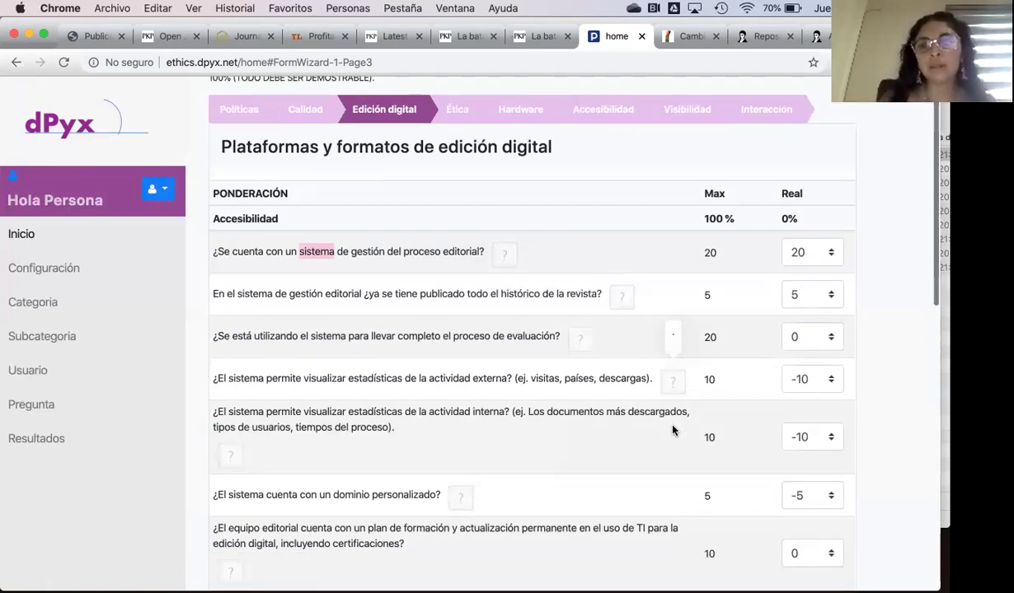
{"action": "mouse_move", "coordinate": [452, 459]}
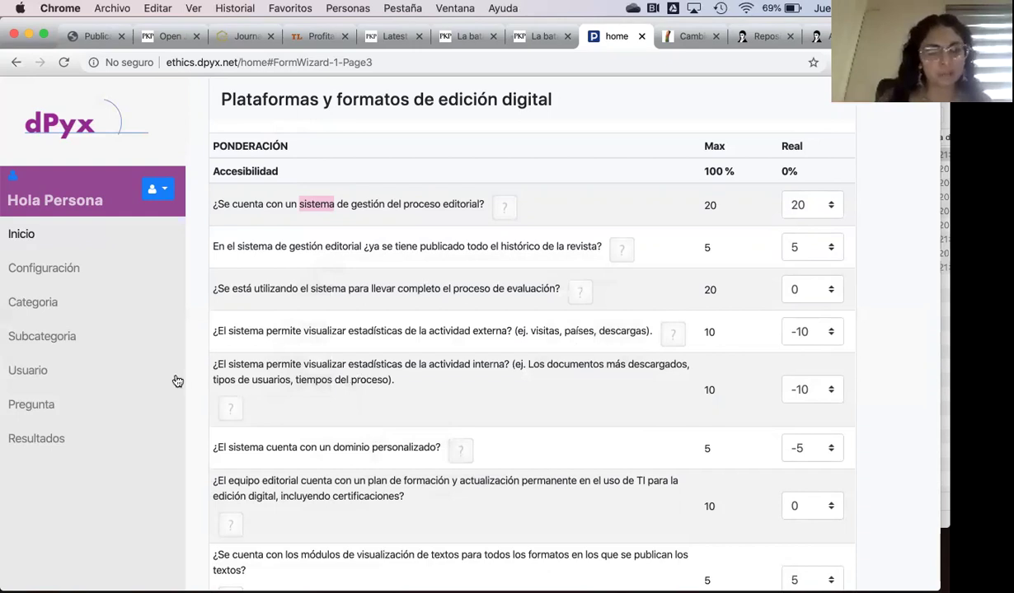
Step: Open the evaluation results, signing in with the account username and password, and view the "Análisis de riesgos y fortalezas" chart
{"action": "left_click", "coordinate": [37, 439]}
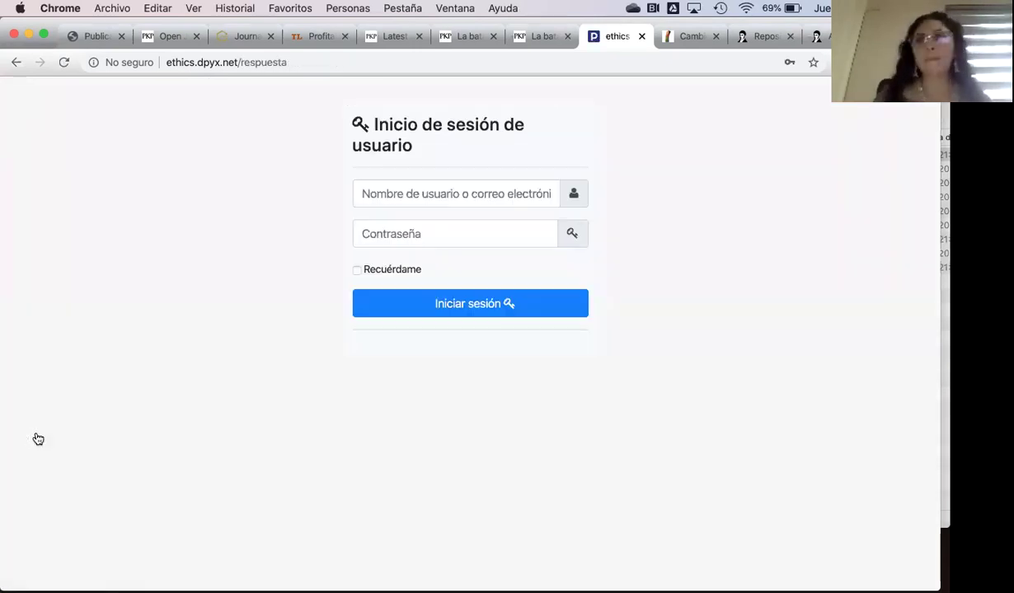
{"action": "left_click", "coordinate": [387, 194]}
{"action": "left_click", "coordinate": [397, 236]}
{"action": "left_click", "coordinate": [432, 302]}
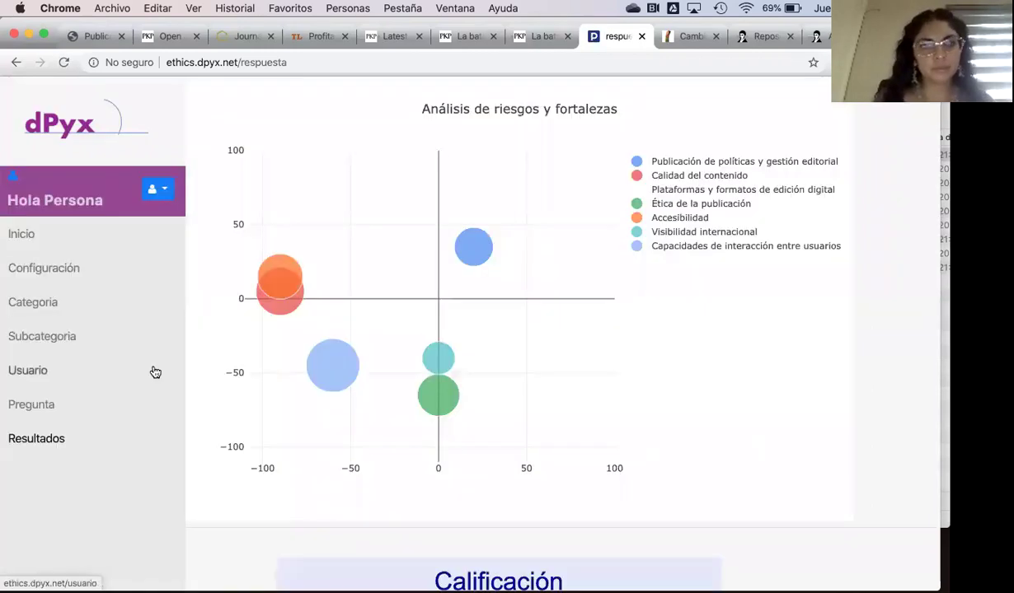
{"action": "mouse_move", "coordinate": [481, 218]}
{"action": "scroll", "coordinate": [482, 218], "scroll_direction": "down", "scroll_amount": 1}
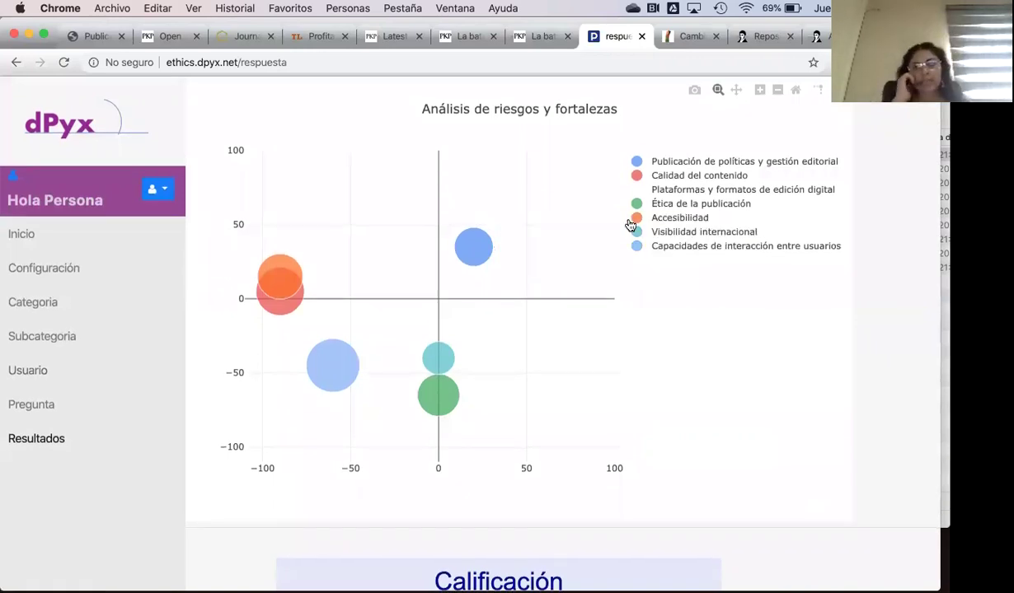